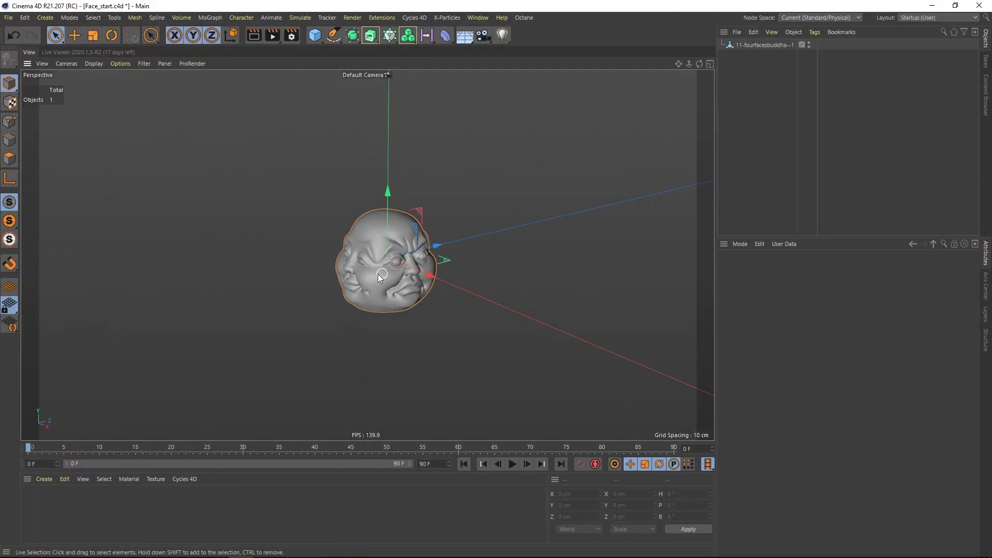
- Examine the four-faced Buddha head model from several angles and distances
left_click(377, 274)
left_click_drag(408, 265, 449, 259, "alt")
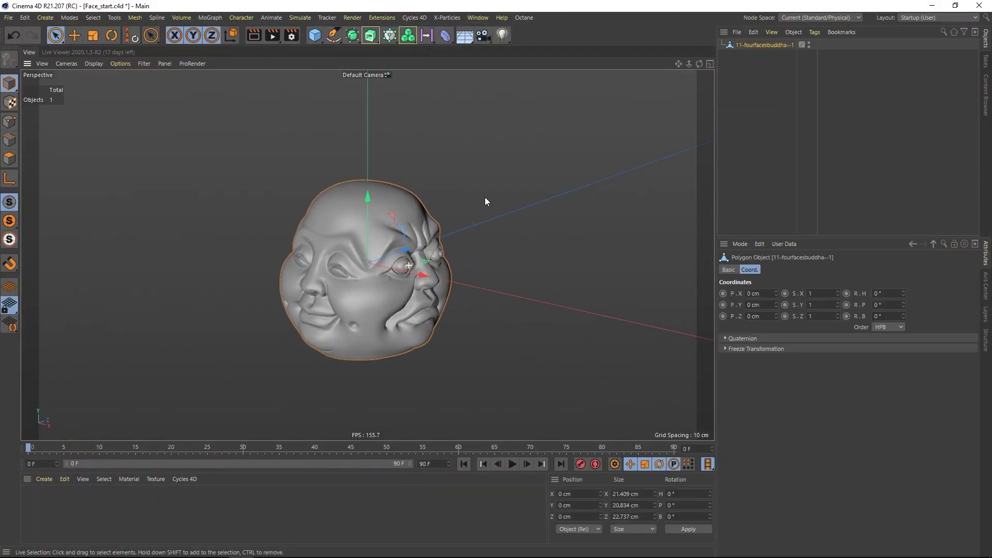
left_click(485, 197)
middle_click_drag(392, 276, 401, 290, "alt")
scroll(401, 290, "down", 1)
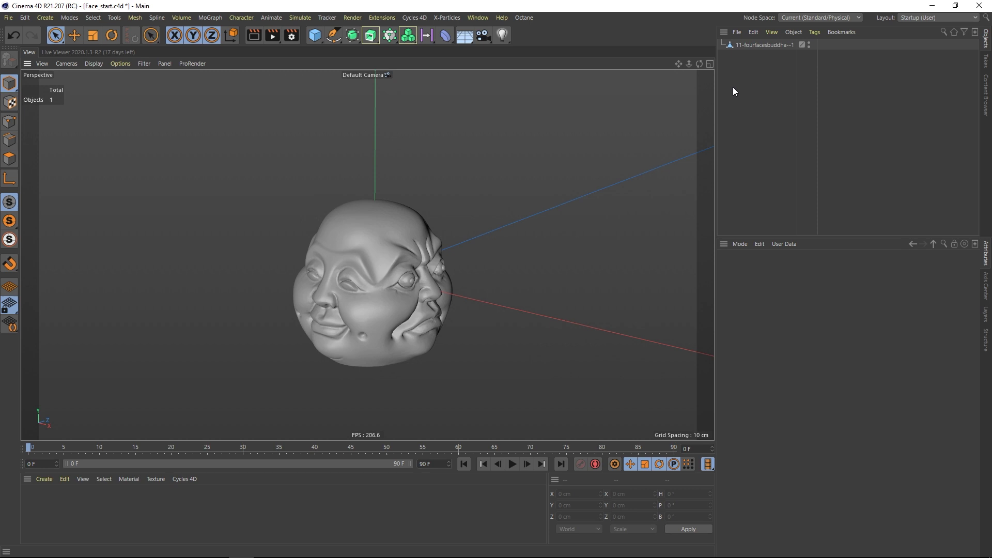
scroll(367, 296, "down", 3)
left_click_drag(352, 284, 317, 260, "alt")
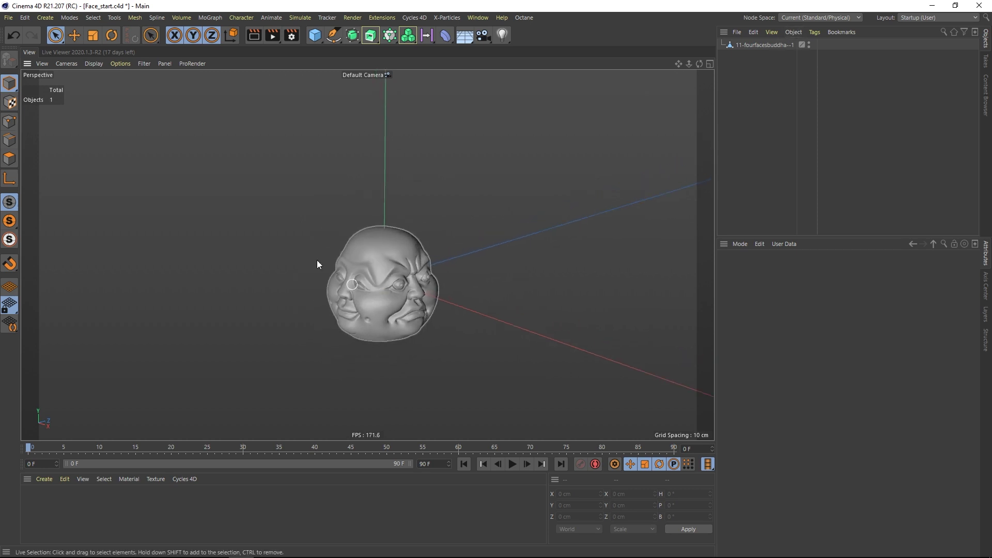
left_click_drag(381, 298, 400, 287, "alt")
scroll(380, 293, "up", 2)
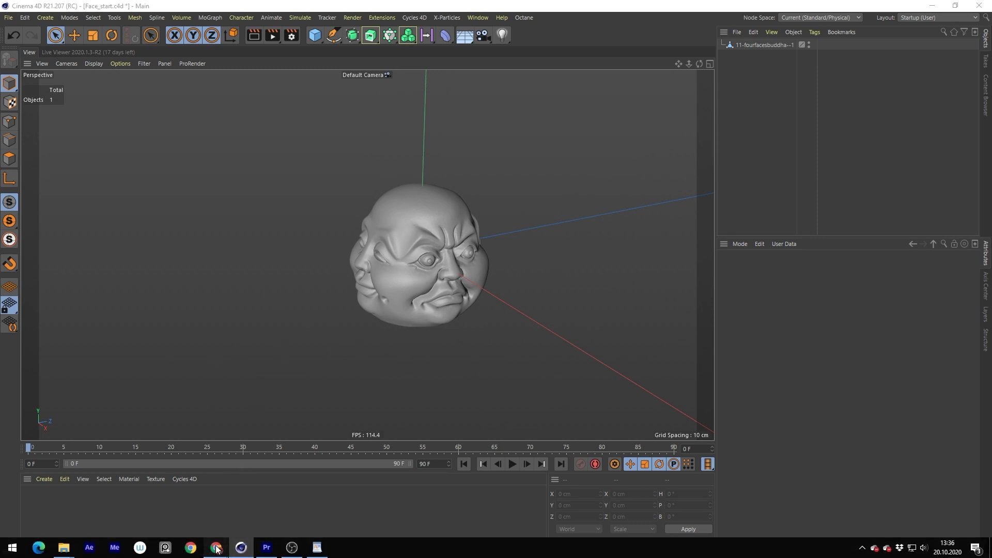
- Switch to the browser and look over the popular sculpture scans on MyMiniFactory's Scan The World page
mouse_move(216, 549)
left_click(178, 506)
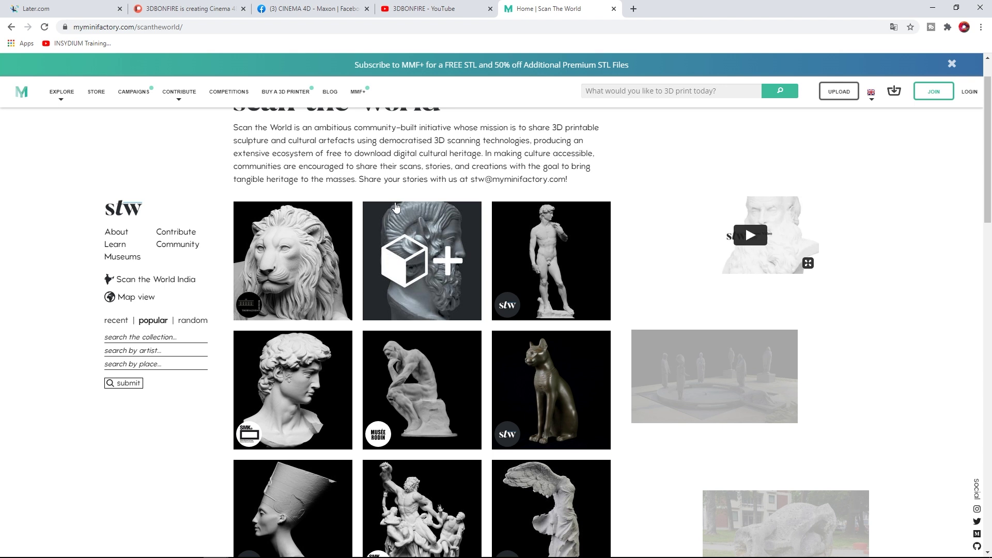
left_click(176, 28)
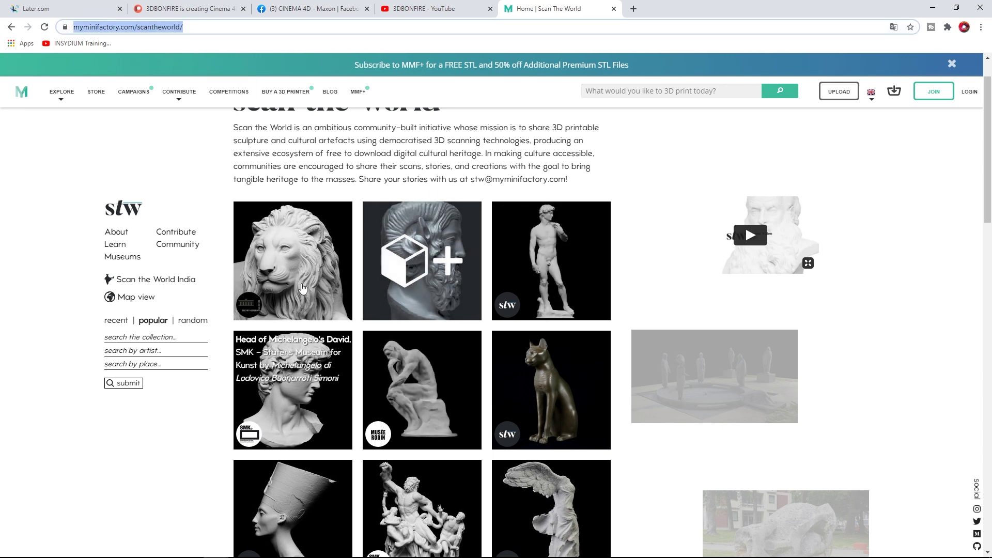
scroll(309, 412, "down", 2)
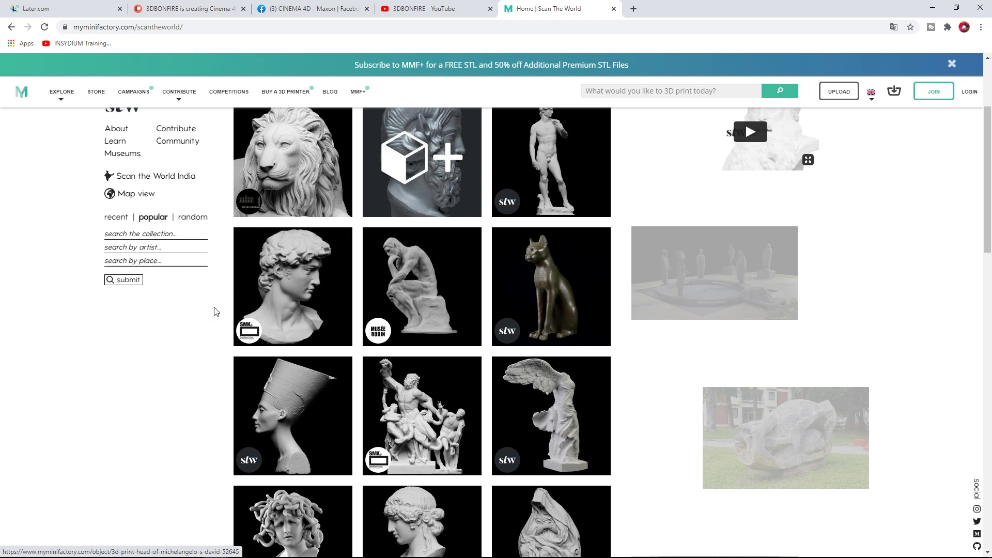
scroll(215, 344, "up", 2)
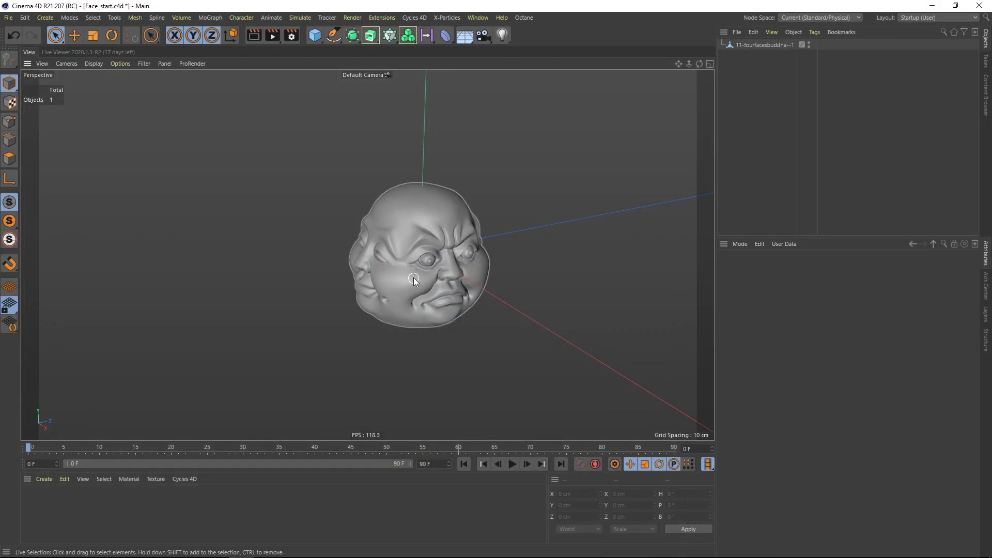
- Back in Cinema 4D, put the Buddha head mesh in a Volume Builder and nest that inside a Volume Mesher
mouse_move(413, 278)
left_mouse_down("alt")
mouse_move(451, 261)
mouse_move(421, 253)
mouse_move(415, 265)
mouse_move(370, 272)
mouse_move(419, 260)
left_mouse_up("alt")
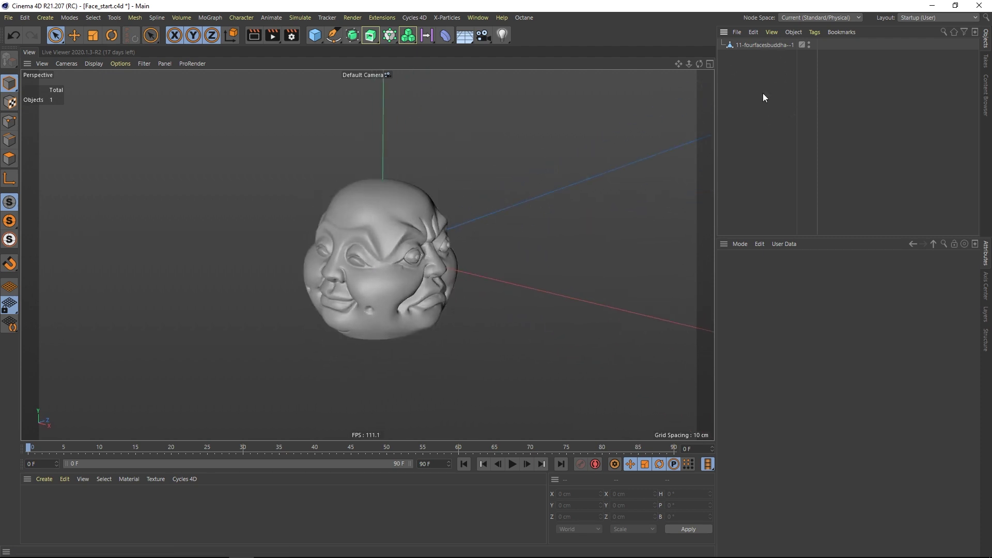
left_click(760, 45)
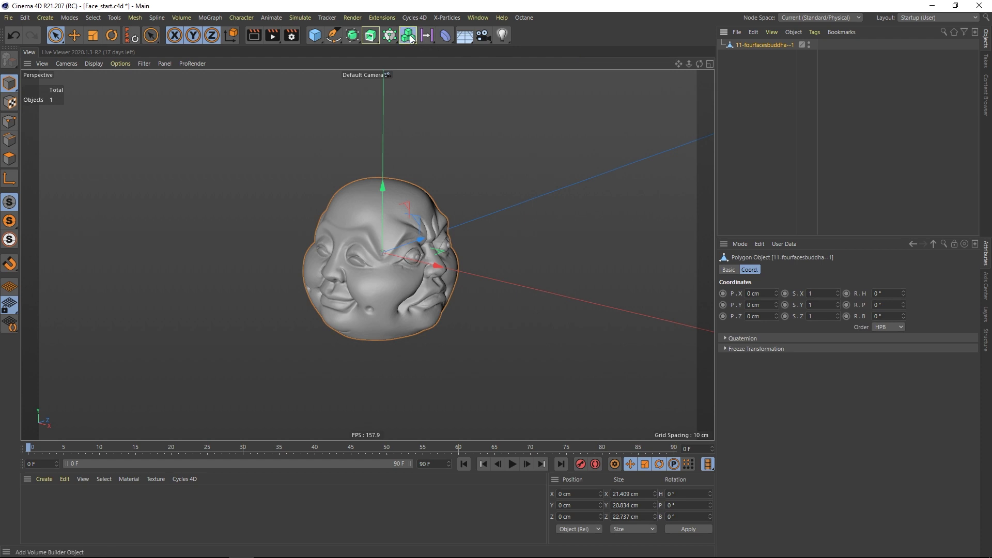
left_click_drag(409, 35, 452, 64)
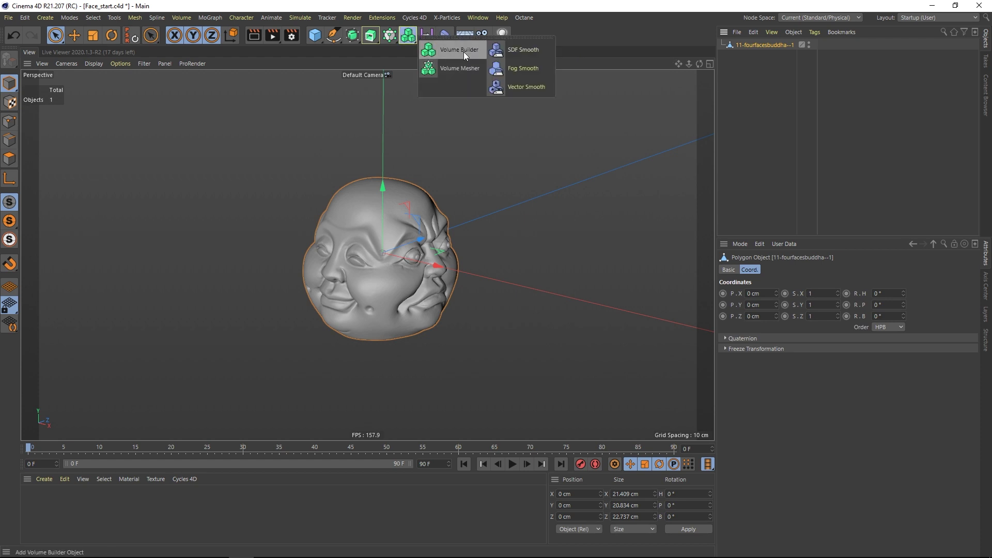
left_click(464, 51)
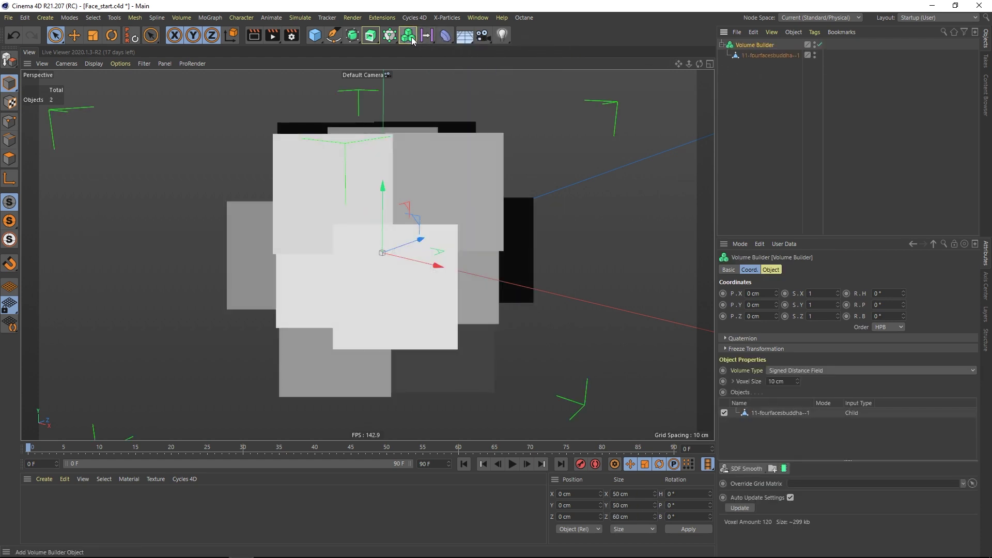
left_click_drag(408, 35, 455, 69)
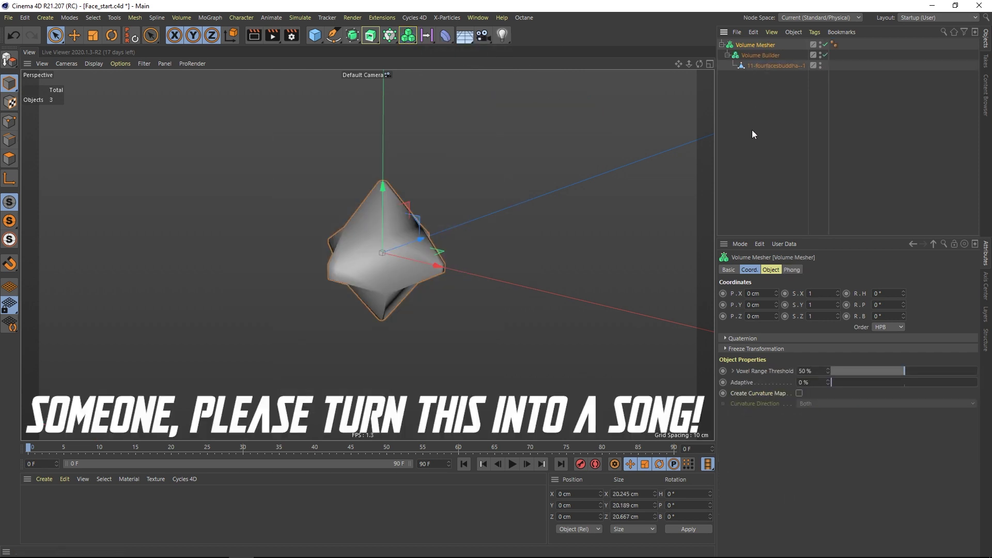
- Set the viewport to shading with lines so the volume mesh's polygon edges are drawn
left_click_drag(352, 235, 406, 250, "alt")
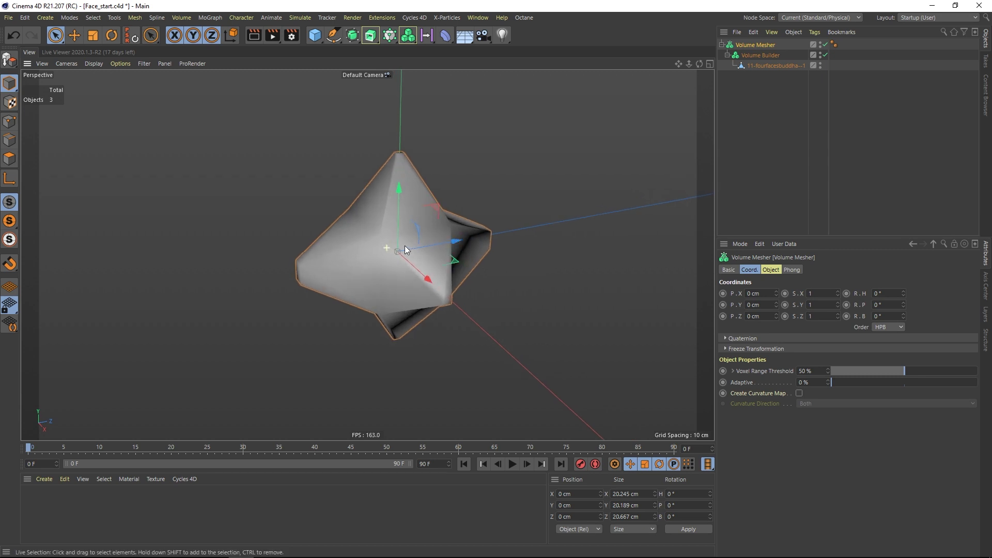
left_click(95, 64)
left_click(109, 91)
mouse_move(392, 262)
left_mouse_down("alt")
mouse_move(373, 261)
mouse_move(271, 322)
mouse_move(407, 298)
mouse_move(446, 193)
mouse_move(389, 282)
mouse_move(377, 240)
mouse_move(411, 266)
mouse_move(393, 274)
left_mouse_up("alt")
- Set the Volume Builder's voxel size to 2 cm and check the resulting mesh
left_click(769, 55)
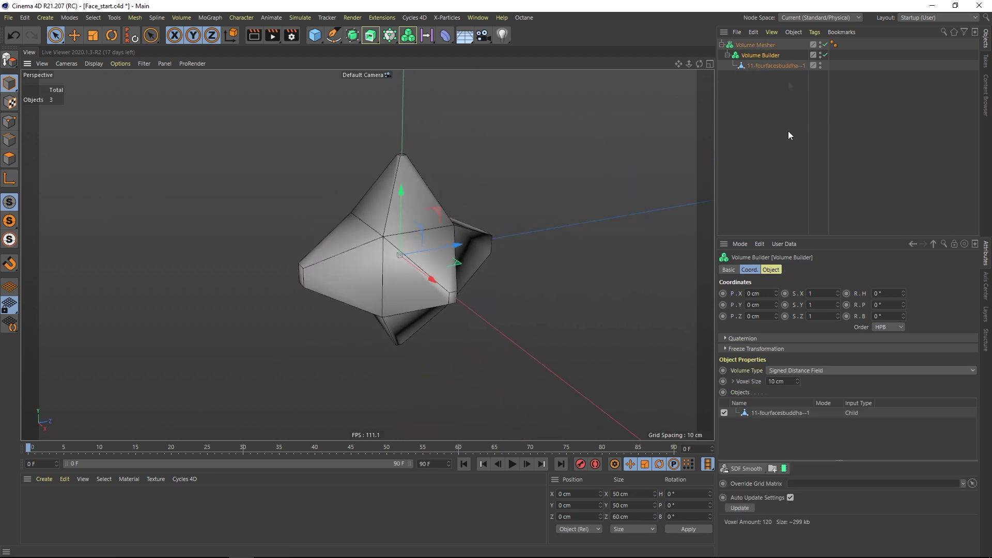
left_click(777, 380)
type("2")
key("Return")
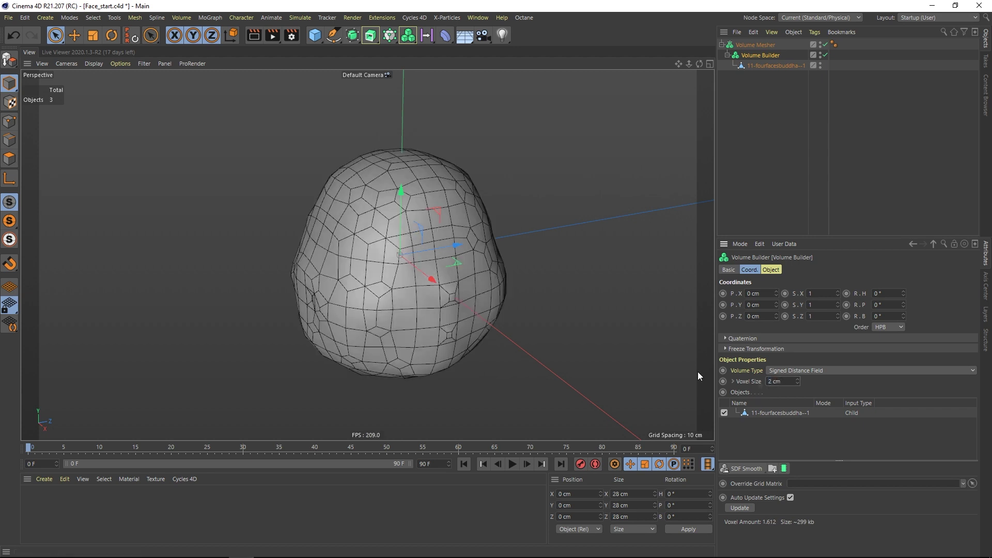
left_click_drag(362, 289, 380, 288, "alt")
scroll(381, 287, "up", 2)
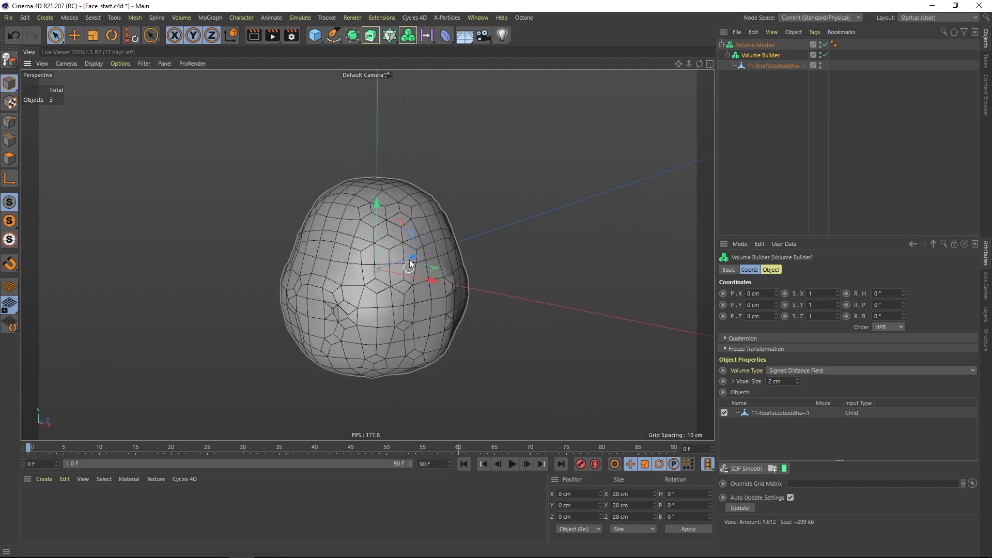
- Refine the volume mesh by lowering the voxel size to 1 cm and further to 0.5 cm
left_click_drag(783, 382, 759, 382)
type("1")
key("Return")
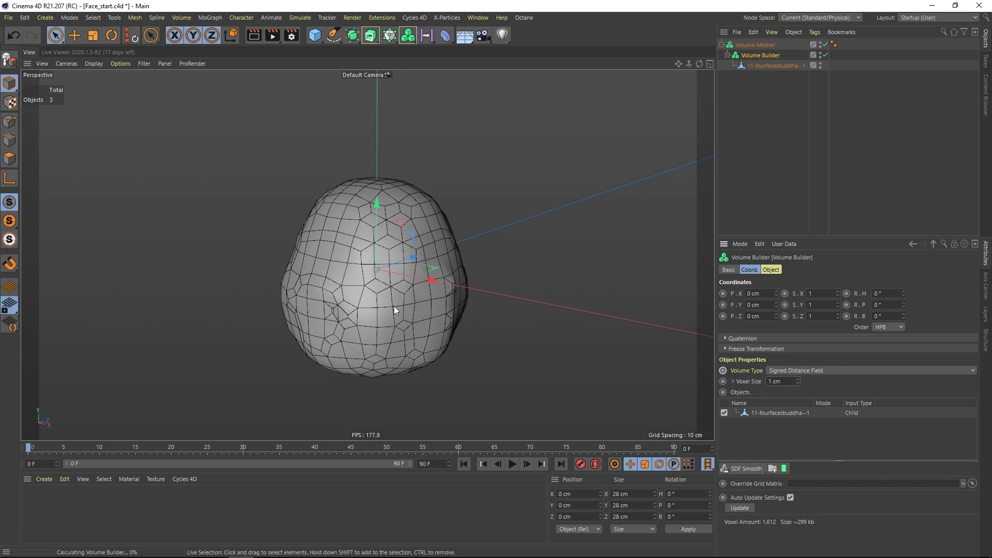
left_click(779, 381)
type("0.5")
key("Return")
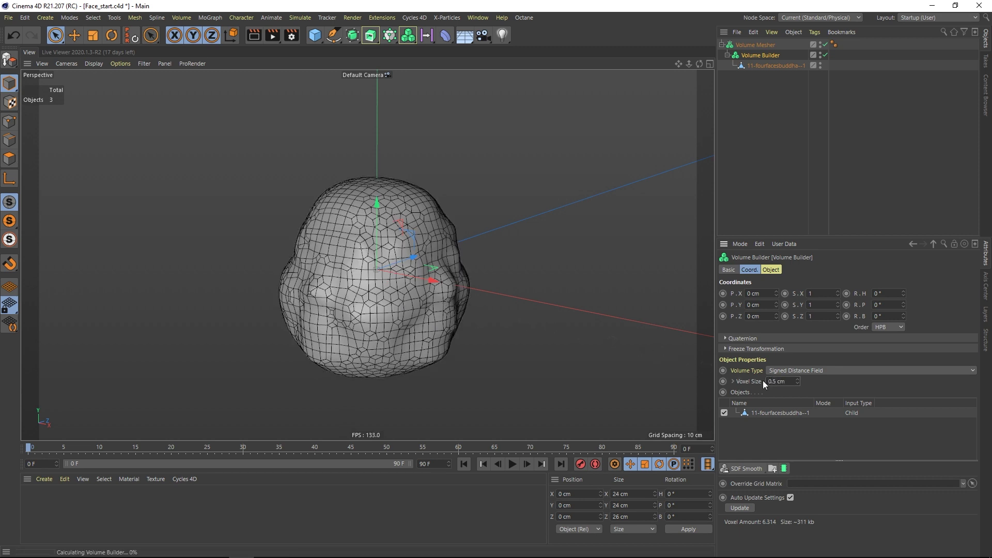
- Reduce the Volume Builder's voxel size to 0.25 cm and inspect the denser mesh around the faces
left_click(778, 381)
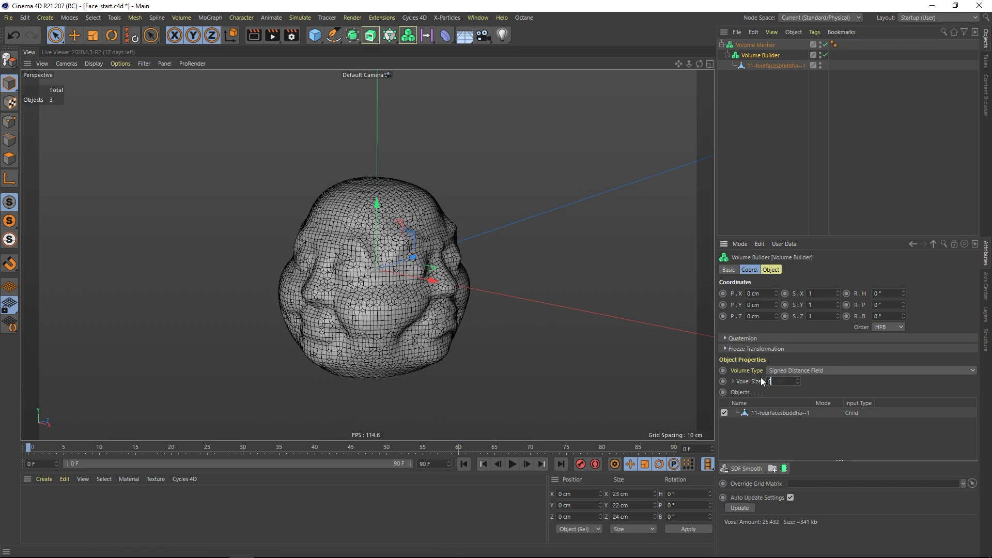
key("Return")
left_click_drag(389, 300, 532, 324, "alt")
left_click_drag(522, 289, 409, 278, "alt")
- Return the viewport to shading without lines and review the smooth head surface
left_click(94, 63)
left_click(97, 72)
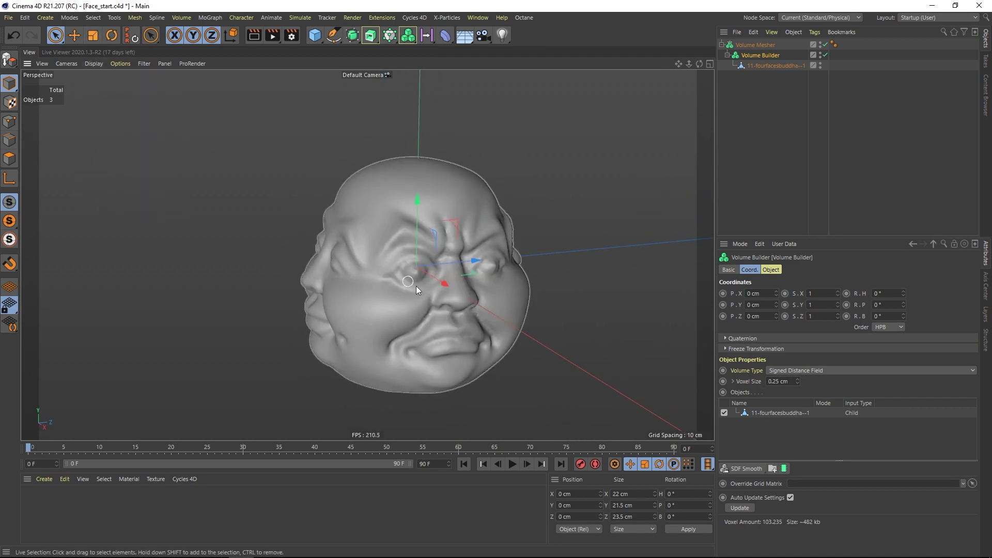
right_click_drag(416, 286, 377, 290, "alt")
left_click_drag(377, 289, 413, 293, "alt")
right_click_drag(413, 293, 417, 283, "alt")
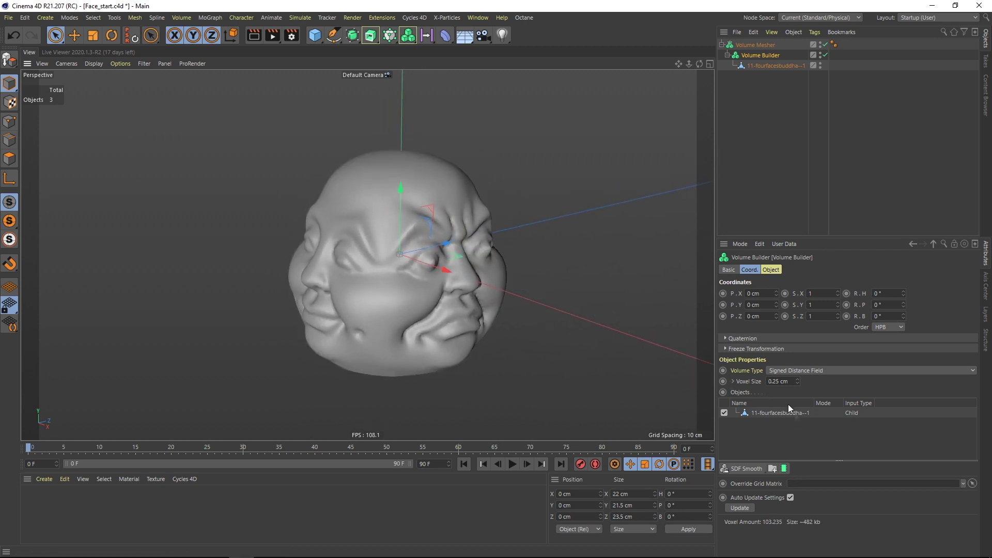
- Lower the Volume Builder's voxel size to 0.2 cm
left_click(785, 381)
left_click_drag(779, 381, 755, 383)
type("0.2")
key("Return")
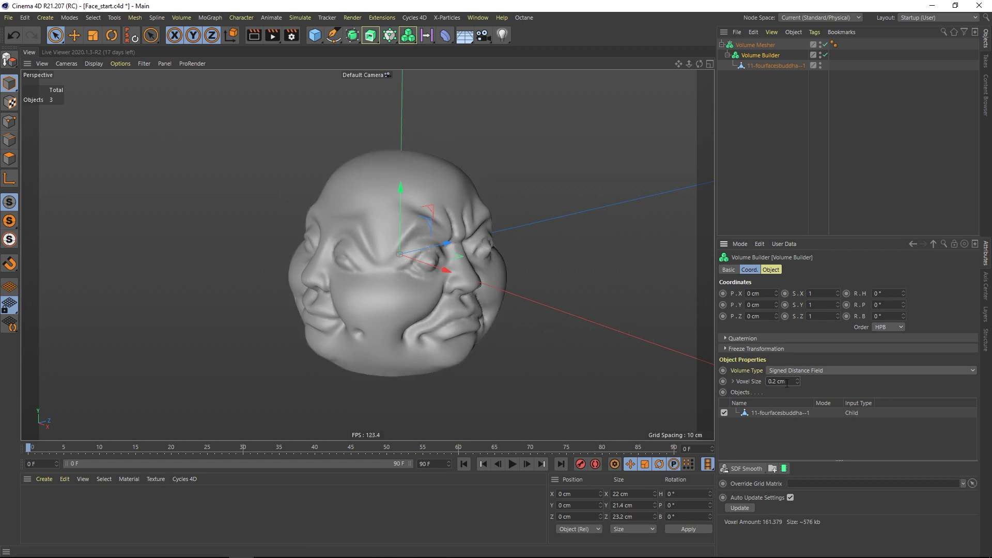
- Try a voxel size of 0.1 cm on the Volume Builder and check the facial detail
left_click(764, 384)
type("0,1")
key("Return")
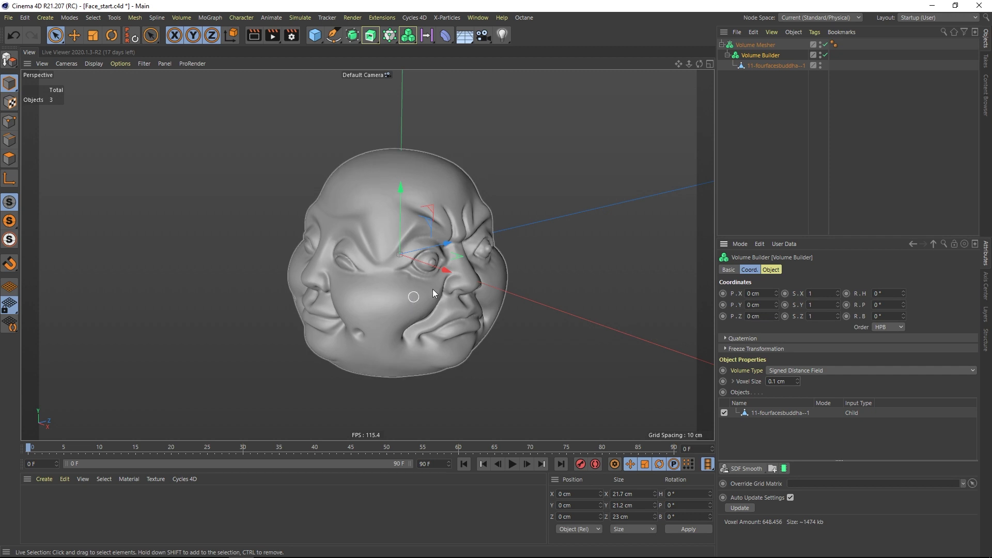
mouse_move(433, 289)
left_mouse_down("alt")
mouse_move(320, 277)
mouse_move(414, 287)
left_mouse_up("alt")
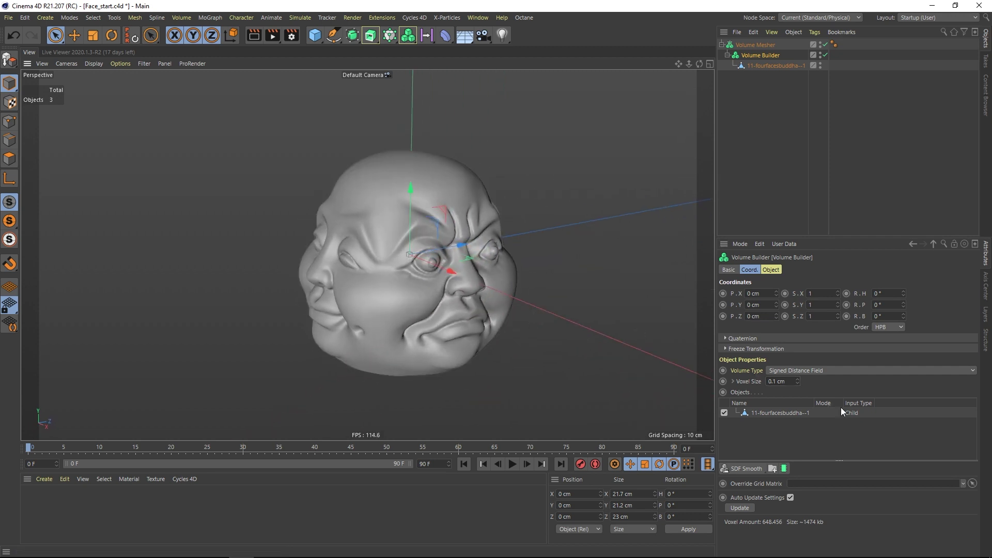
- Set the Volume Builder's voxel size back to 0.2 cm
left_click_drag(785, 381, 760, 383)
type("0,2")
key("Return")
mouse_move(420, 291)
left_mouse_down("alt")
mouse_move(397, 300)
mouse_move(420, 296)
left_mouse_up("alt")
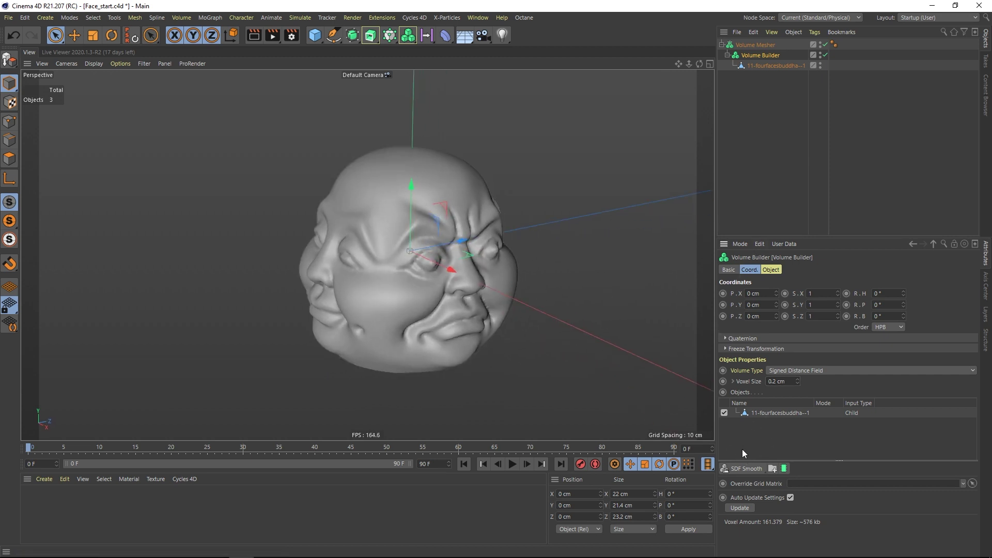
- Add an SDF Smooth filter to the Volume Builder and set its operator to Median
left_click(748, 467)
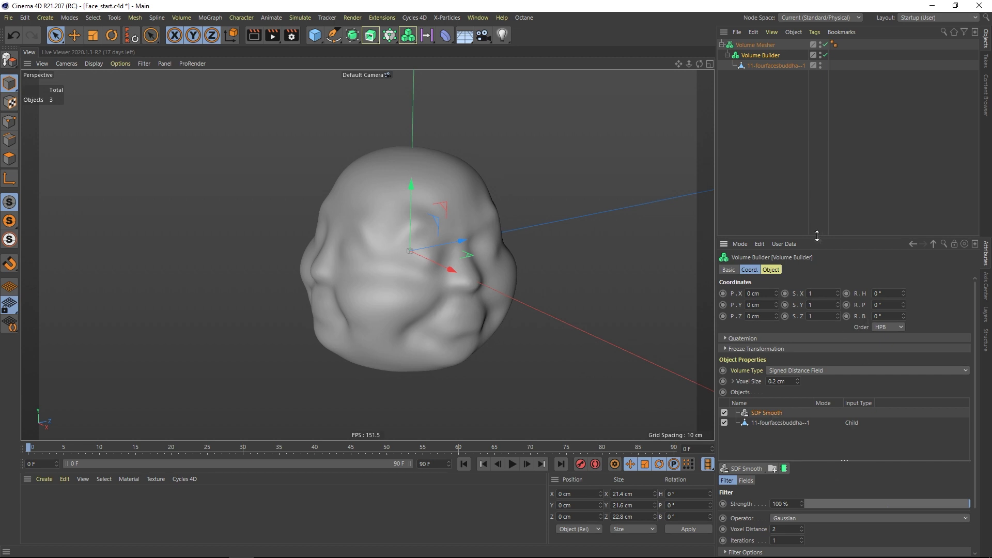
left_click_drag(819, 236, 810, 122)
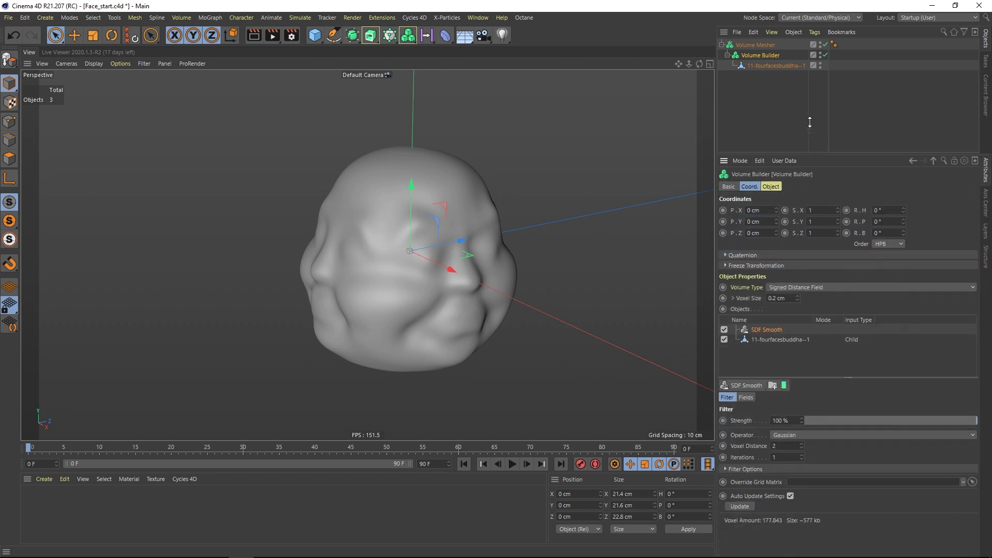
left_click(972, 436)
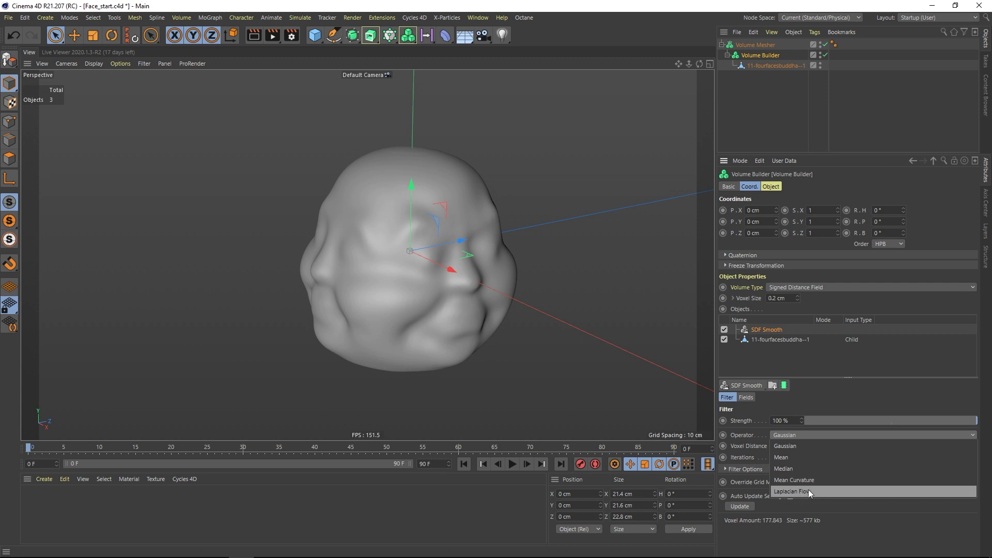
left_click(785, 468)
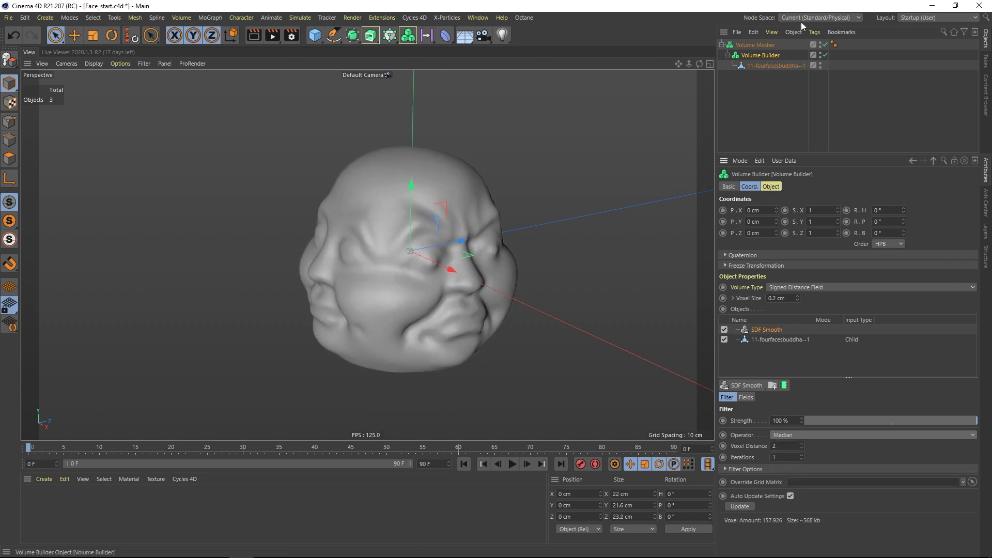
- Turn the SDF Smooth filter off and on again to compare its effect on the faces
left_click(724, 329)
left_click(725, 330)
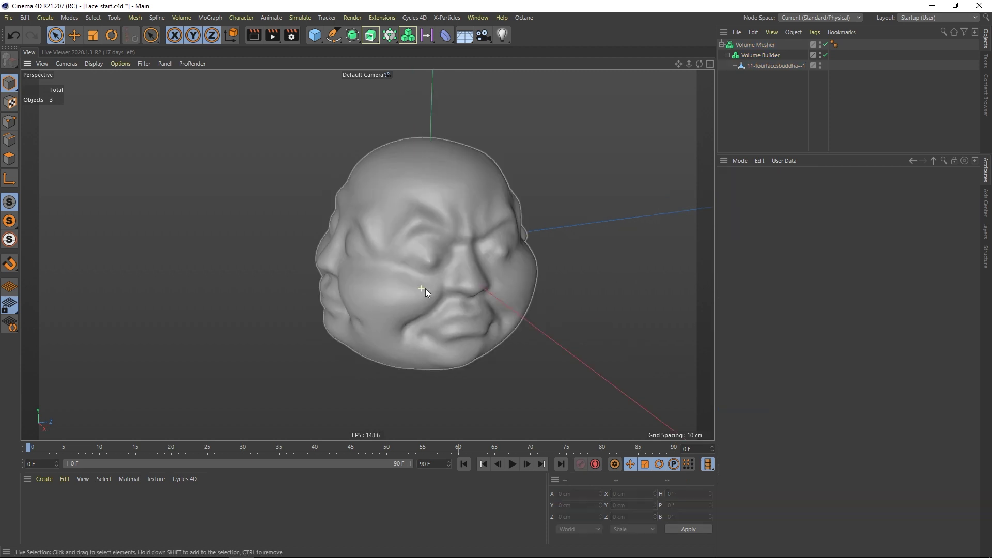
scroll(423, 289, "up", 1)
- Disable the SDF Smooth filter in the Volume Builder and inspect the unsmoothed head up close
left_click(759, 55)
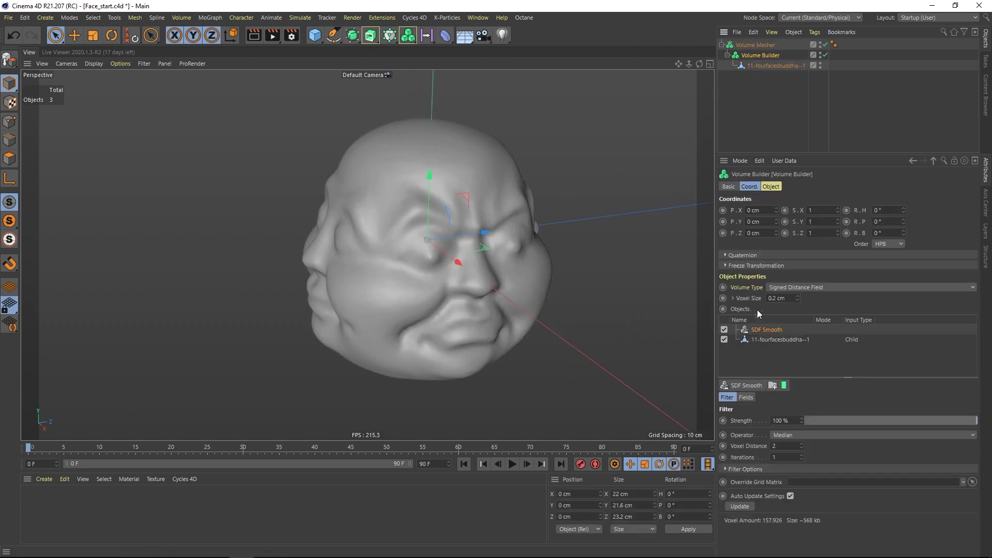
left_click(776, 298)
left_click(725, 330)
left_click_drag(573, 276, 443, 276, "alt")
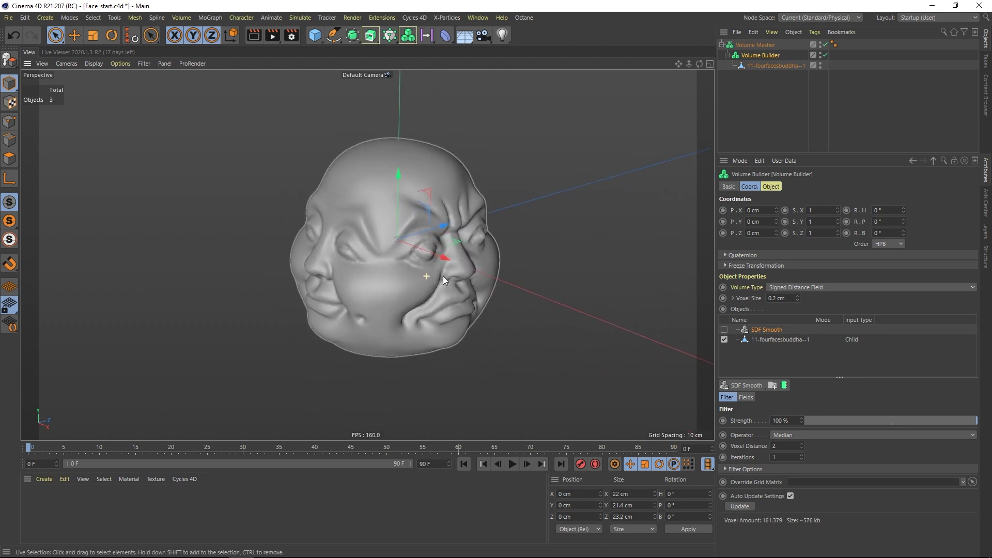
scroll(425, 243, "up", 5)
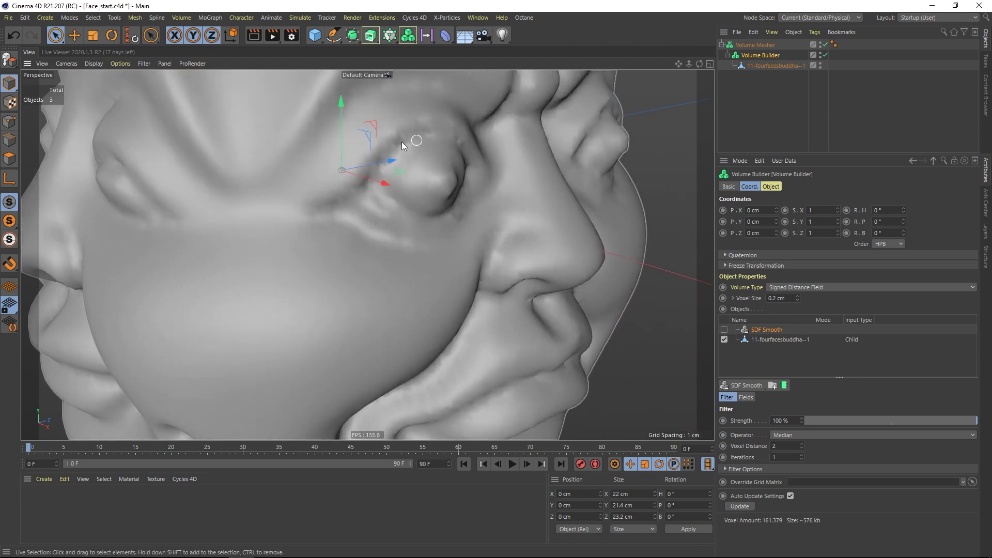
scroll(370, 222, "down", 8)
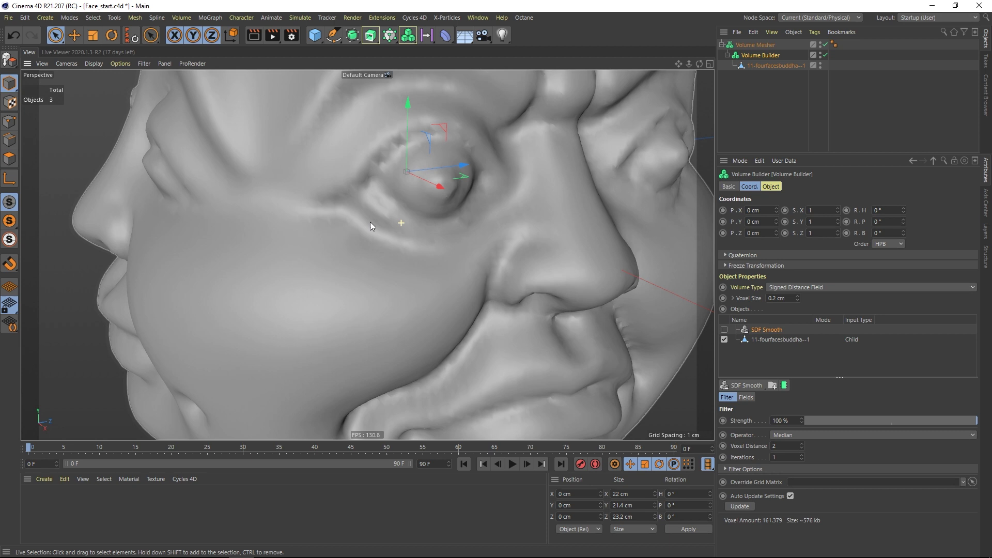
left_click_drag(386, 233, 408, 265, "alt")
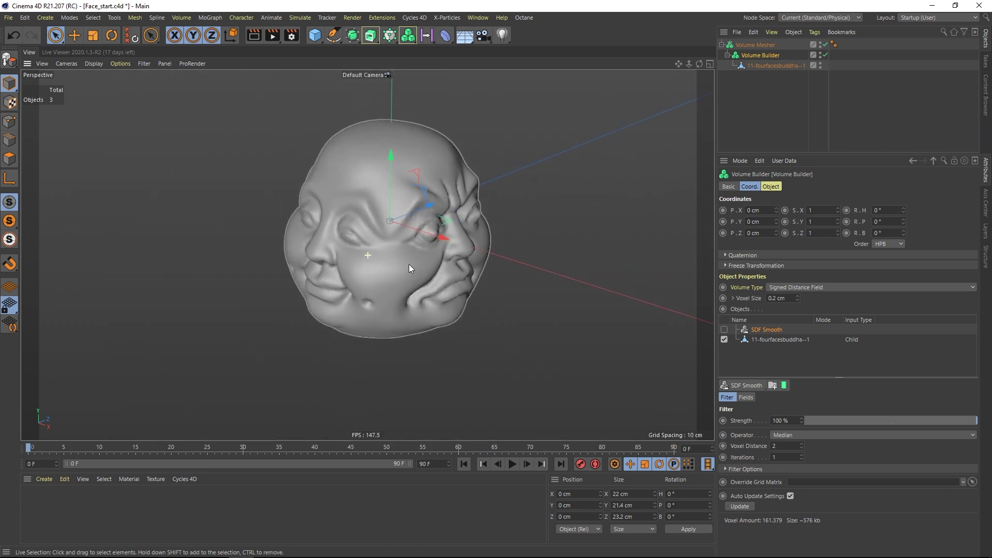
- Add a MoGraph Matrix object to the scene
left_click(815, 131)
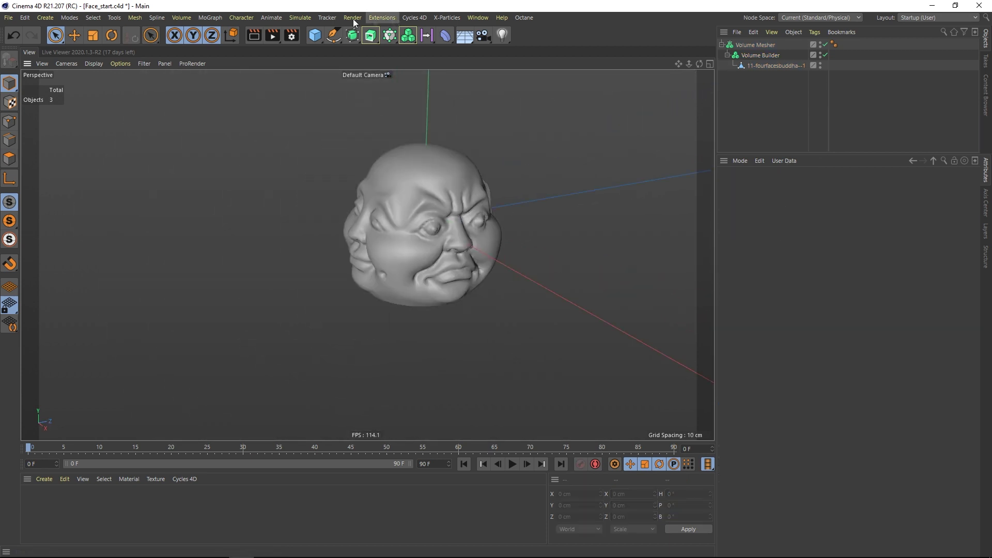
left_click(210, 17)
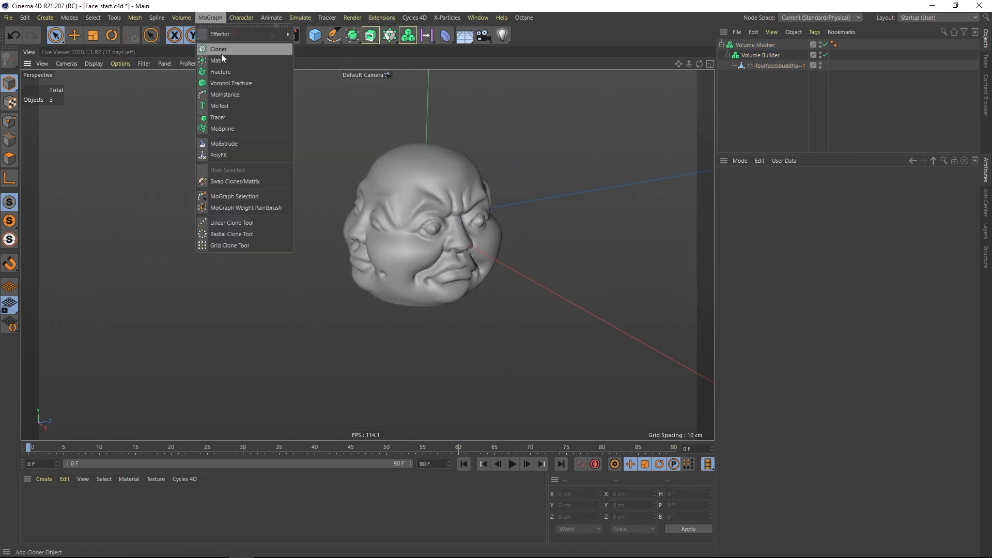
left_click(229, 71)
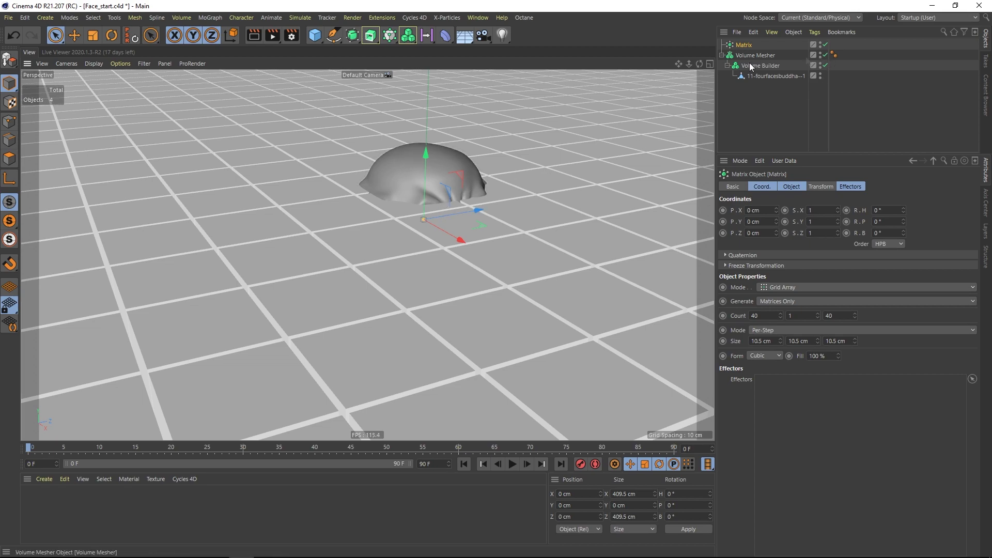
- Examine the size of the matrix grid relative to the head from near and far
scroll(404, 234, "down", 6)
left_click_drag(402, 226, 399, 246, "alt")
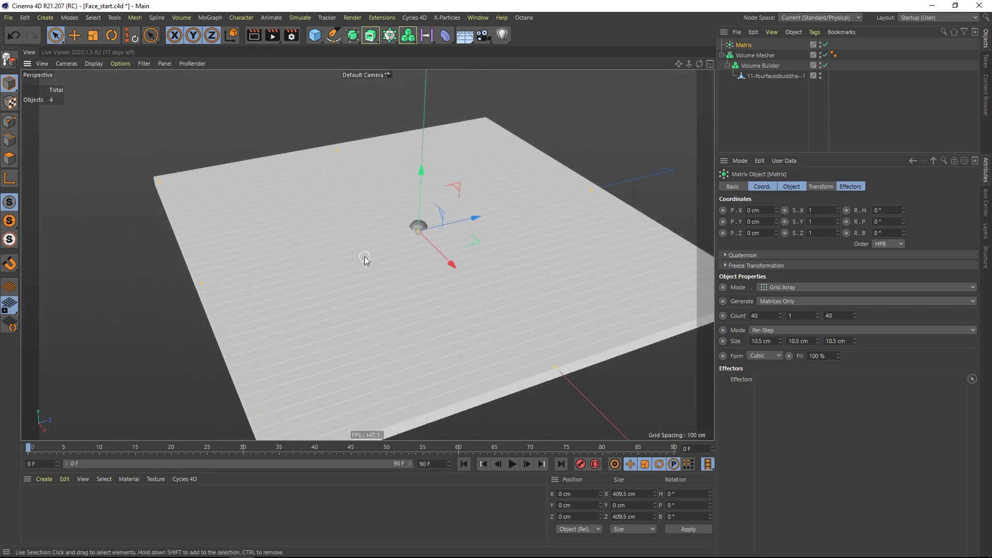
mouse_move(412, 278)
left_mouse_down("alt")
mouse_move(416, 211)
mouse_move(416, 286)
left_mouse_up("alt")
right_click_drag(421, 267, 542, 190, "alt")
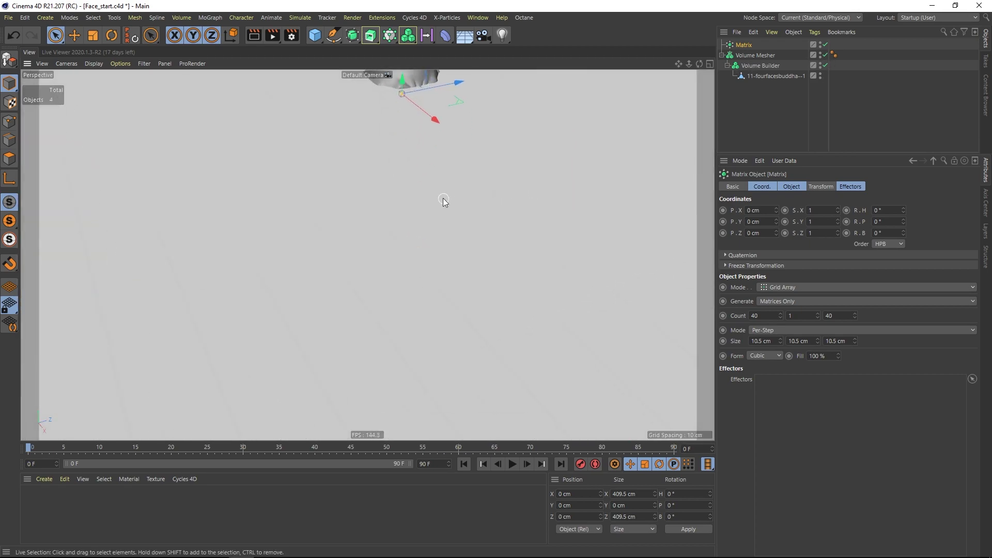
middle_click_drag(443, 198, 394, 264, "alt")
left_click_drag(394, 221, 420, 249, "alt")
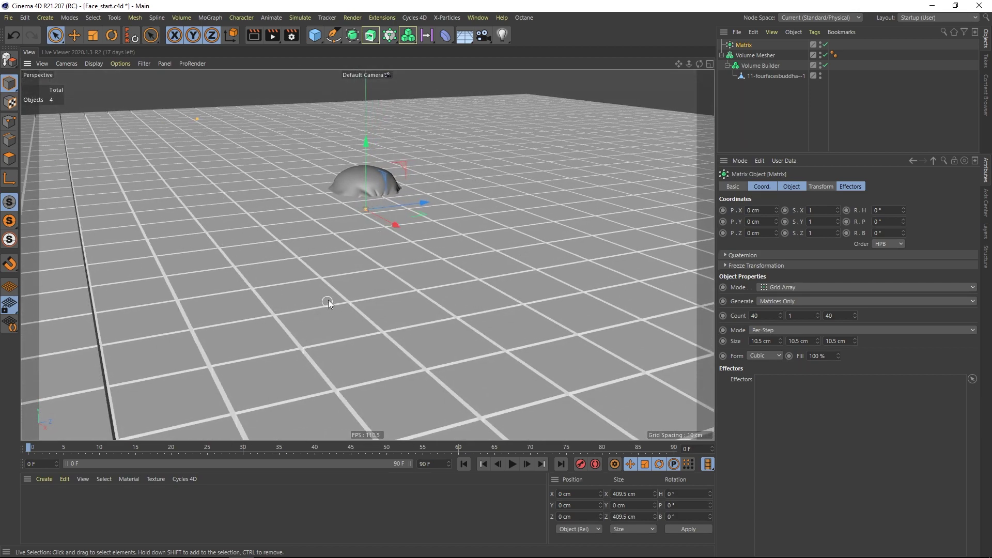
left_click_drag(328, 300, 336, 319, "alt")
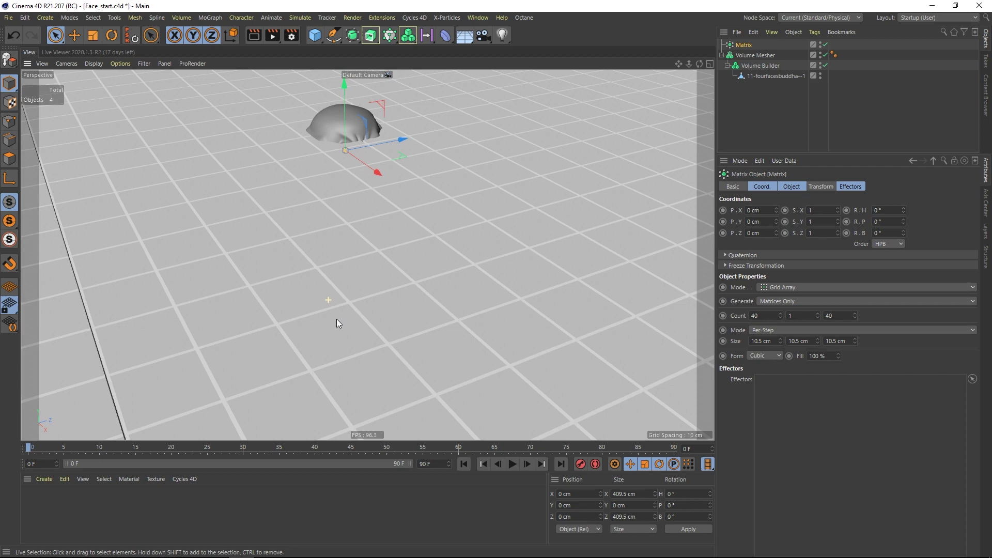
right_click_drag(337, 319, 347, 198, "alt")
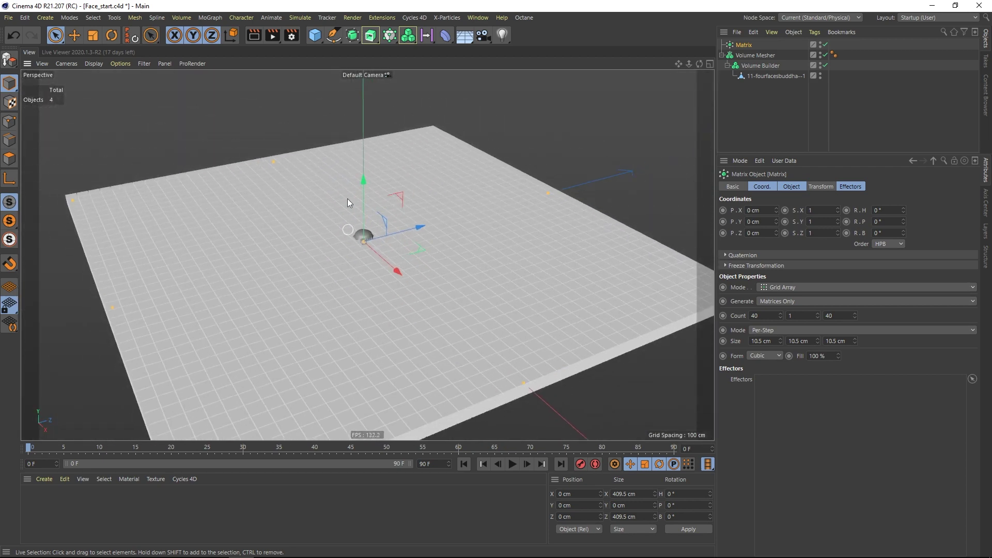
- Disable the Matrix and compare the head with a 200 cm cube placed about 132.5 cm along Z, removing the cube again
left_click(825, 44)
left_click(316, 37)
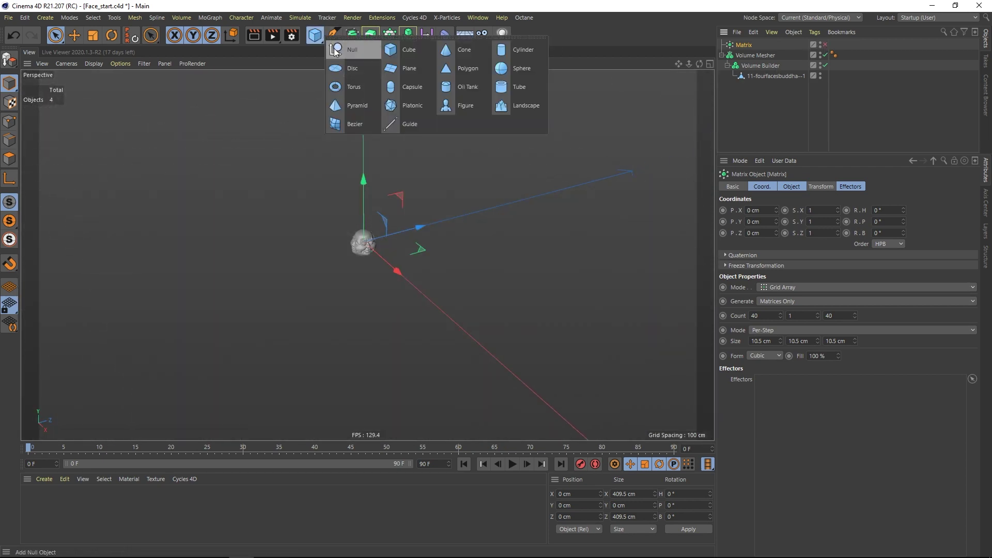
left_click(391, 49)
right_click_drag(376, 241, 405, 253, "alt")
left_click_drag(418, 247, 517, 207)
right_click_drag(422, 240, 427, 238, "alt")
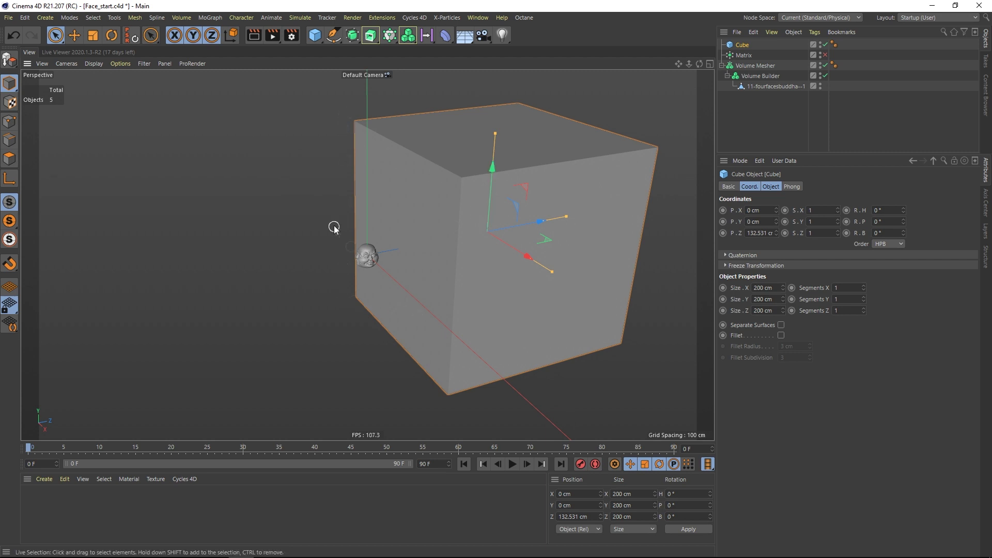
key("Delete")
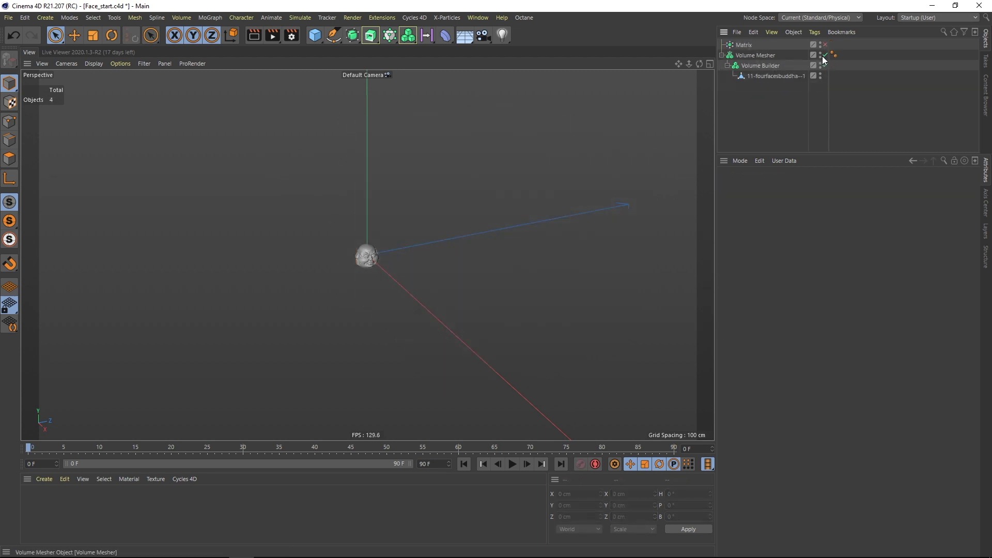
- Disable the Volume Mesher and Volume Builder and scale the head mesh up uniformly to about 197 × 192 × 209 cm
left_click_drag(825, 56, 825, 66)
left_click(774, 77)
key("t")
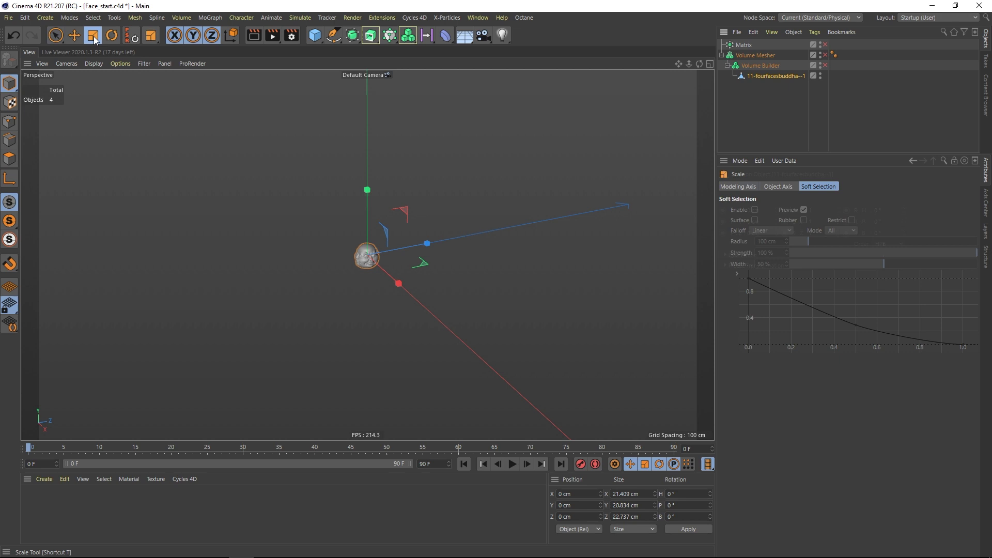
left_click_drag(193, 311, 816, 219)
left_click_drag(345, 256, 383, 267)
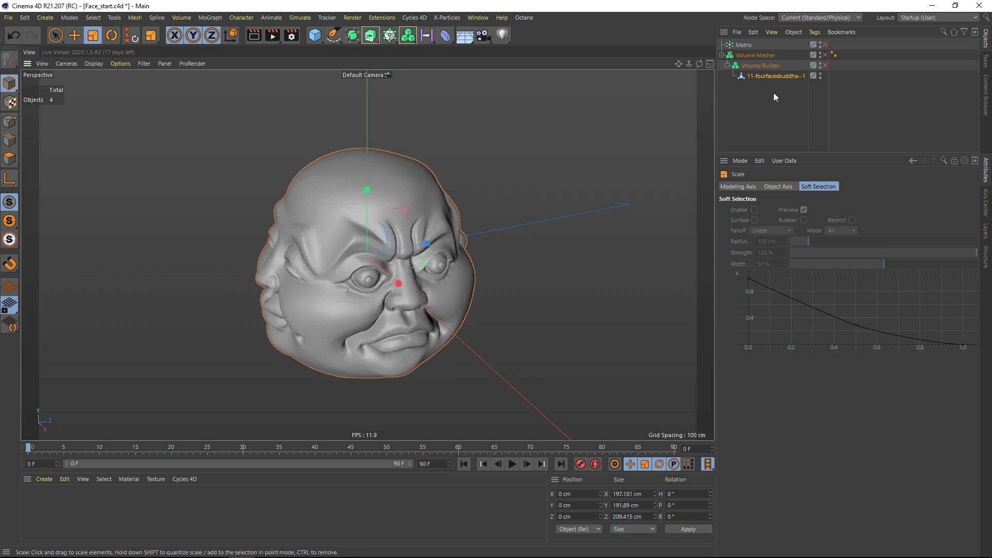
- Check the enlarged head's size against a default 200 cm cube at the origin and delete the cube
left_click(774, 97)
left_click_drag(318, 39, 400, 52)
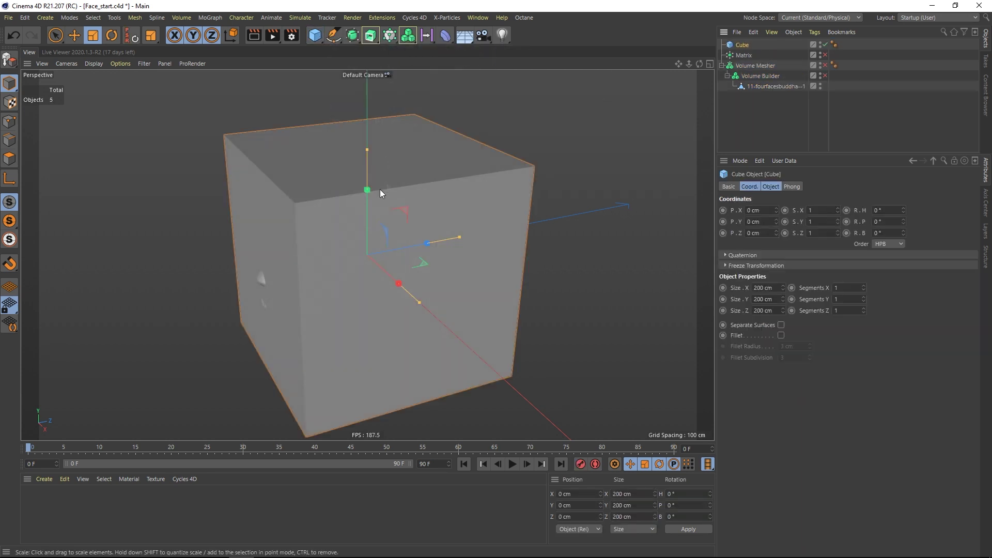
key("Delete")
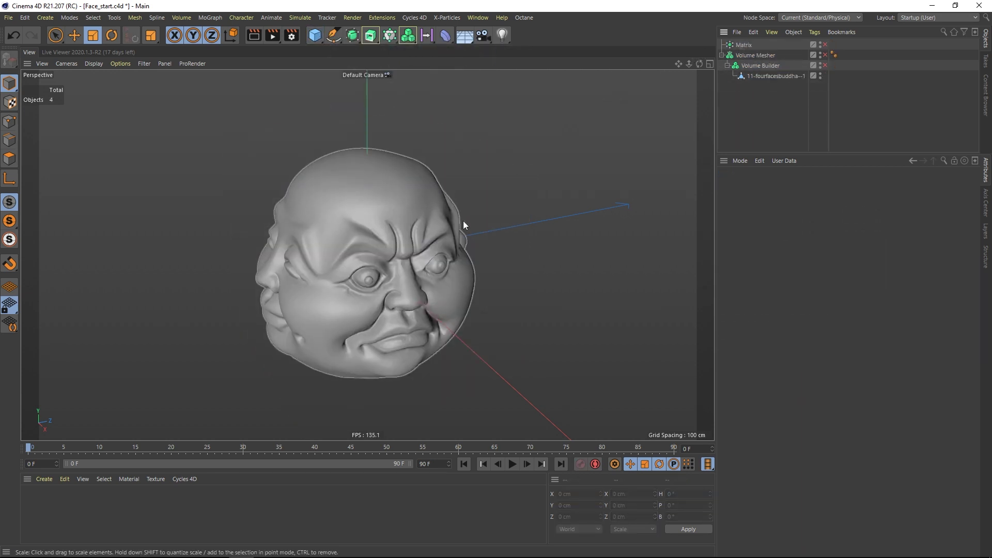
- Enable the Volume Builder and the Matrix with the Volume Mesher off, and set the Matrix's mode to Object
scroll(395, 232, "down", 5)
left_click_drag(408, 225, 378, 254, "alt")
right_click_drag(371, 254, 408, 242, "alt")
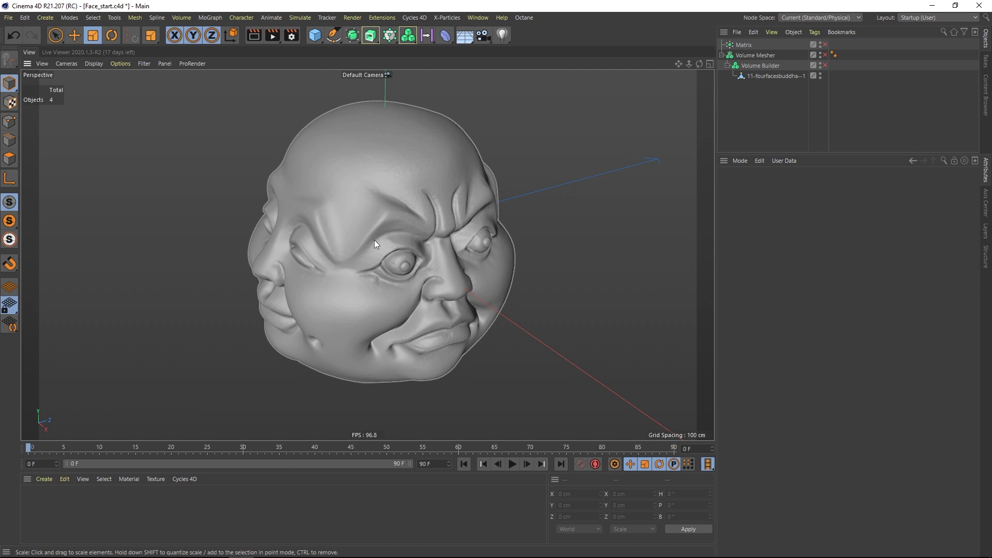
scroll(371, 248, "down", 4)
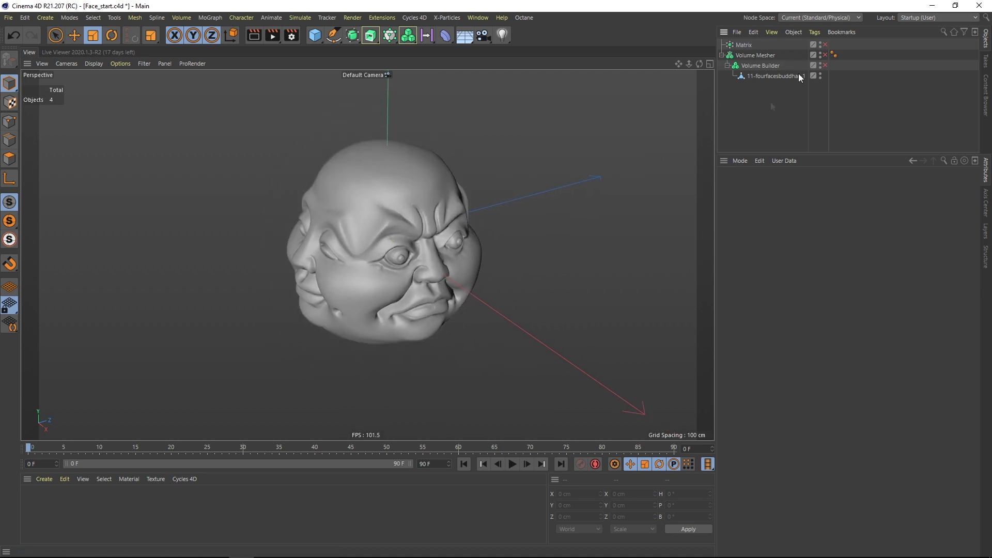
left_click(826, 65)
left_click(826, 56)
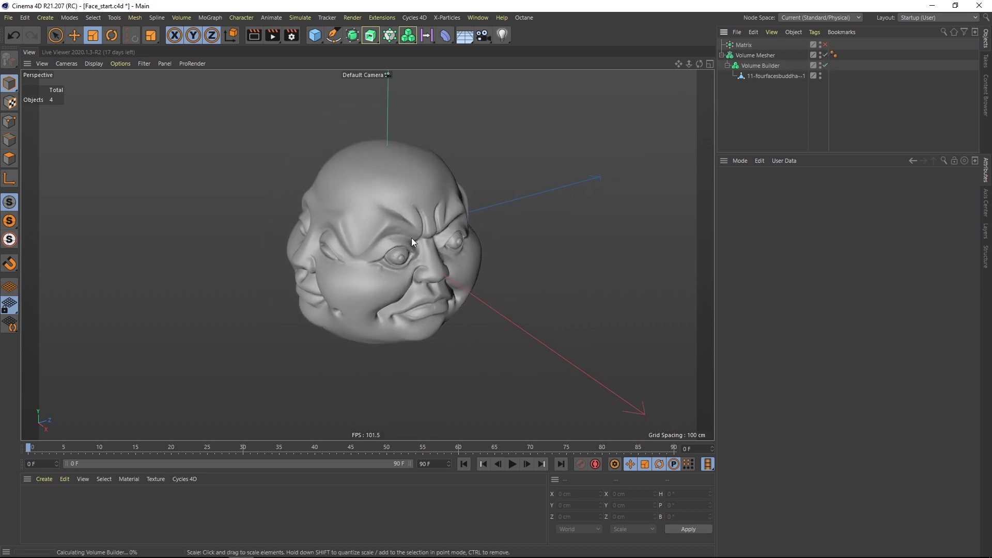
left_click(826, 45)
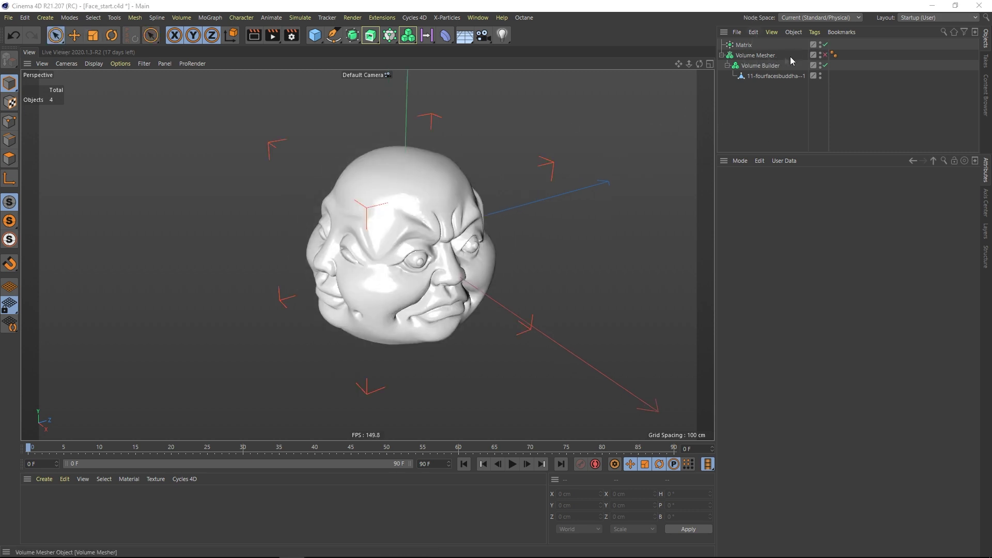
left_click(744, 45)
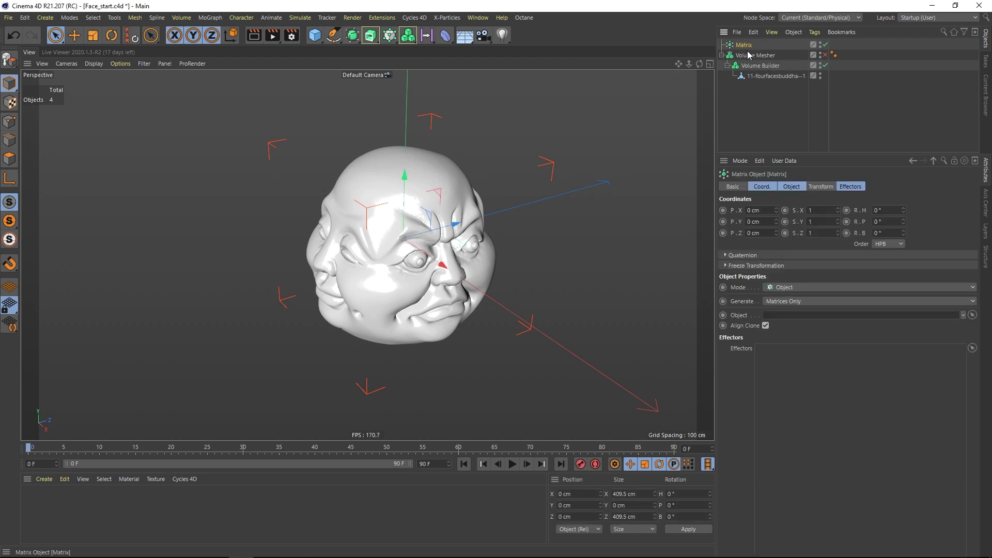
- Examine the enlarged head's faces from several angles and distances
scroll(399, 265, "up", 2)
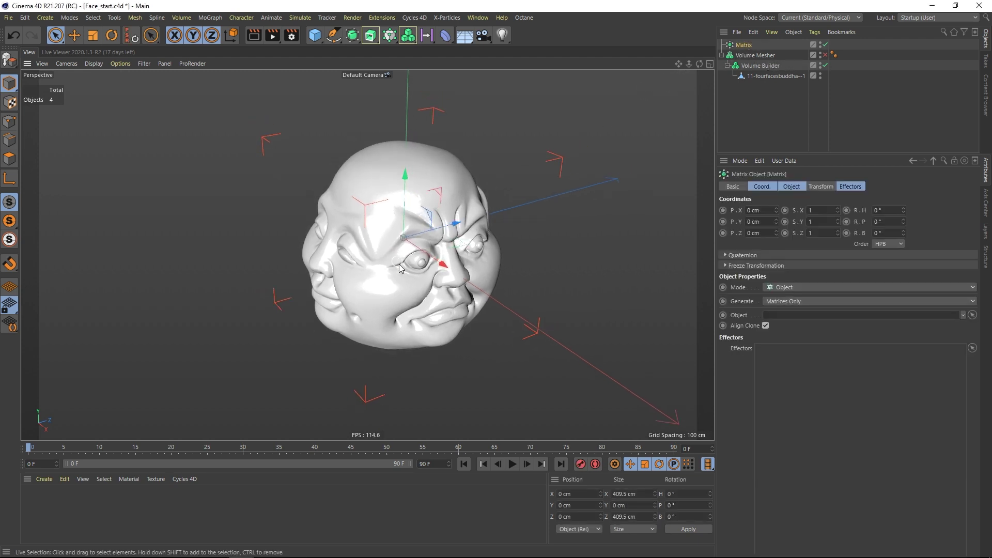
left_click_drag(399, 265, 383, 244, "alt")
mouse_move(297, 552)
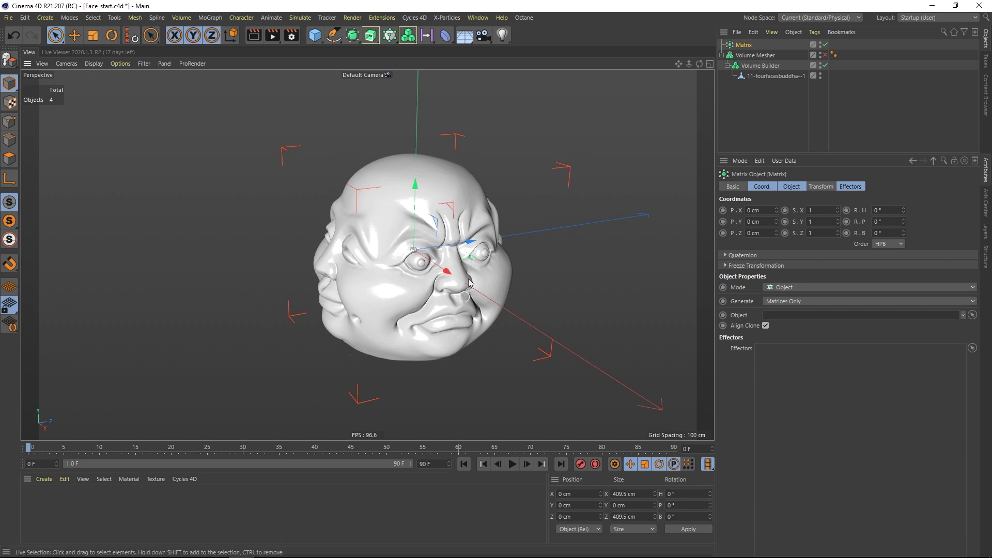
left_click_drag(408, 240, 423, 239, "alt")
scroll(431, 214, "up", 4)
left_click_drag(417, 201, 395, 190, "alt")
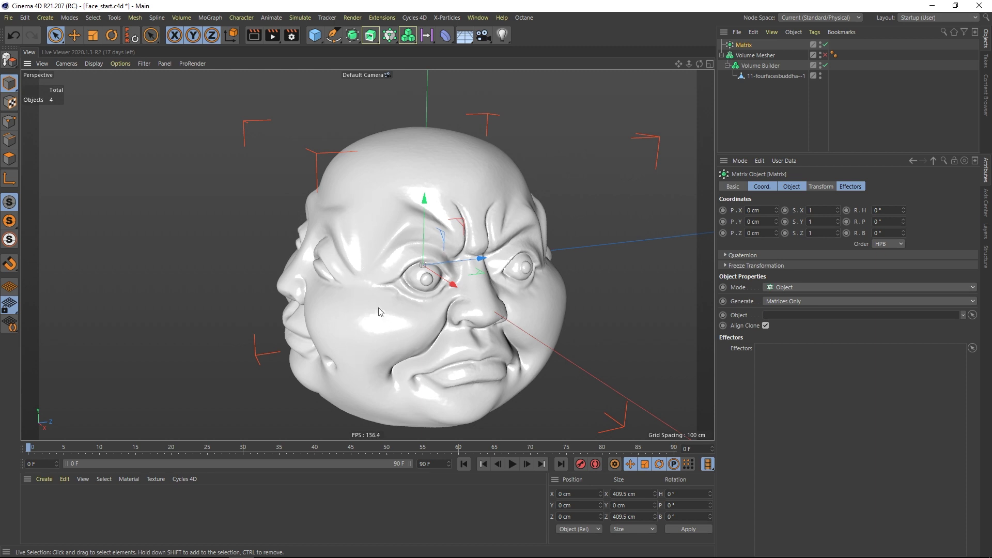
left_click_drag(409, 305, 403, 322, "alt")
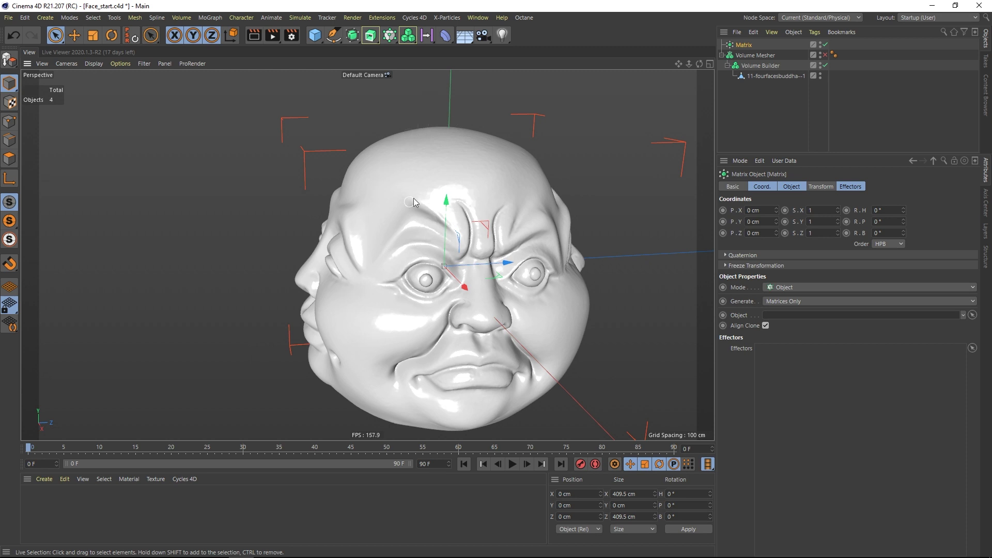
left_click_drag(413, 197, 455, 228, "alt")
right_click_drag(459, 207, 427, 228, "alt")
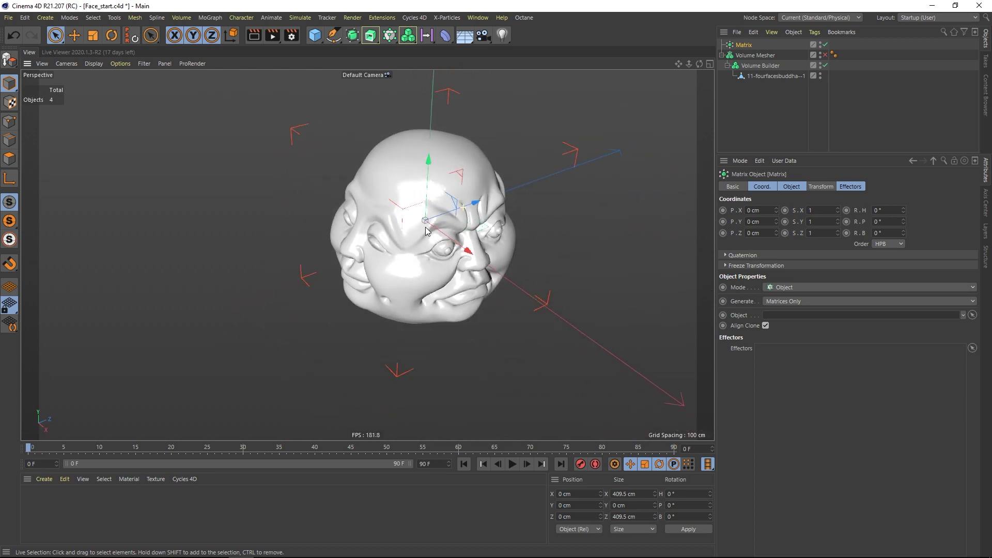
left_click_drag(437, 272, 416, 247, "alt")
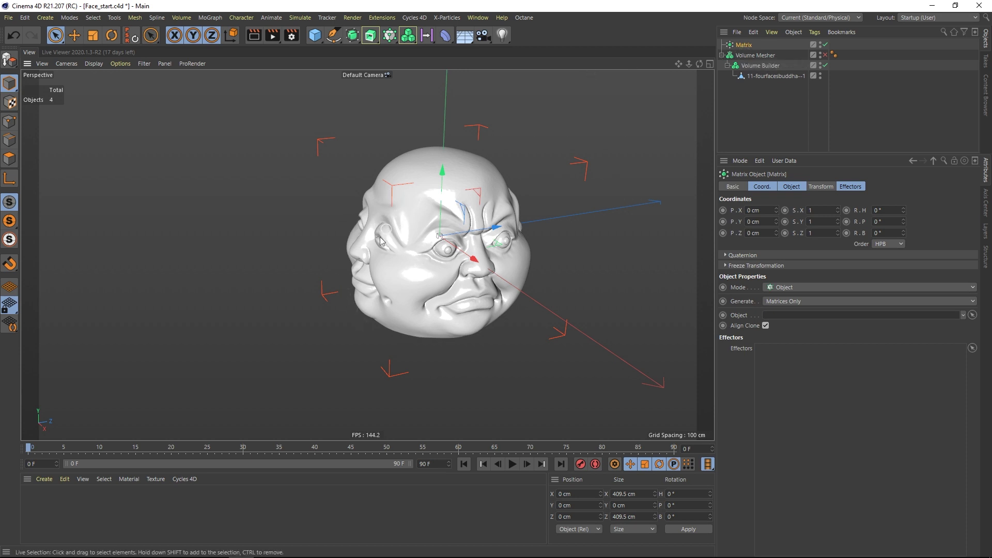
left_click_drag(434, 229, 496, 226, "alt")
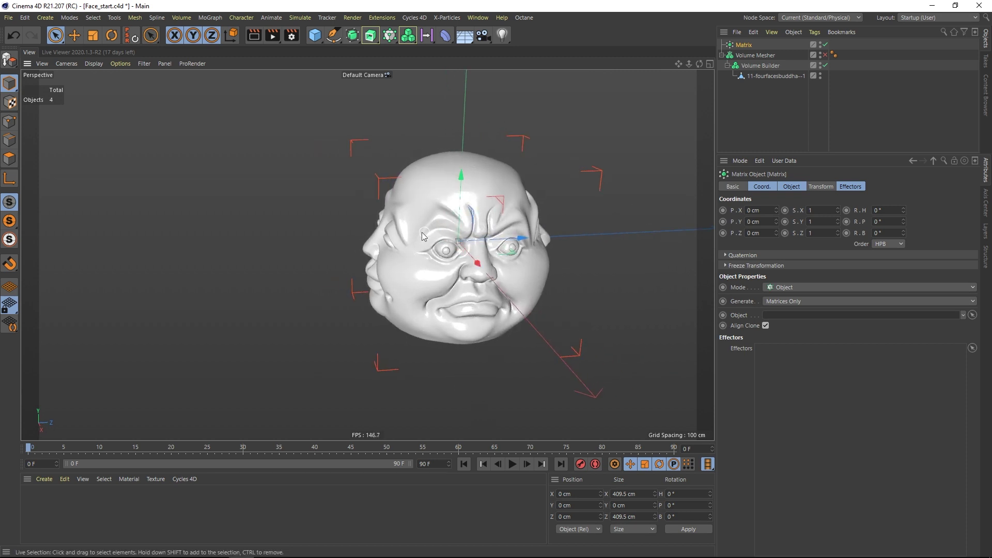
left_click_drag(536, 285, 447, 165, "alt")
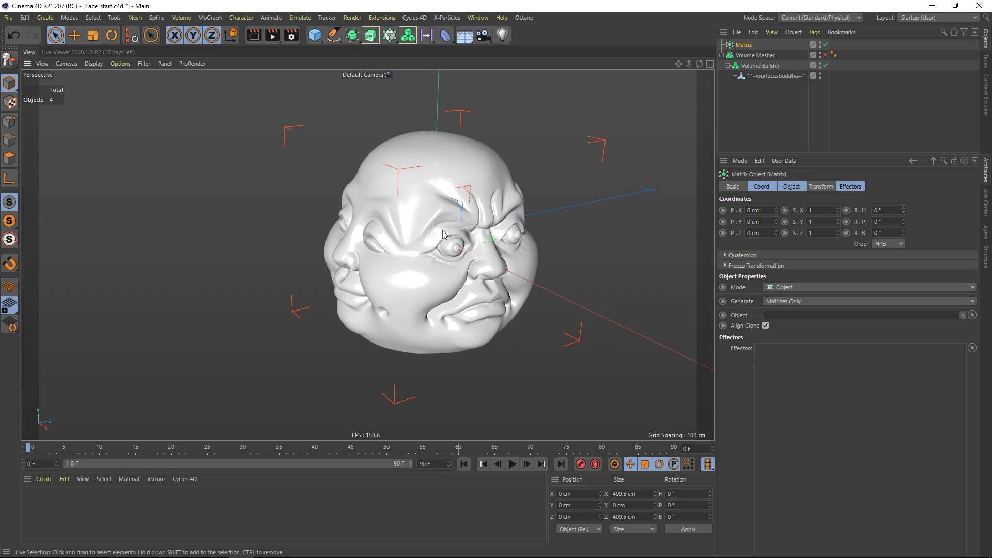
mouse_move(434, 207)
left_mouse_down("alt")
mouse_move(411, 212)
mouse_move(438, 222)
left_mouse_up("alt")
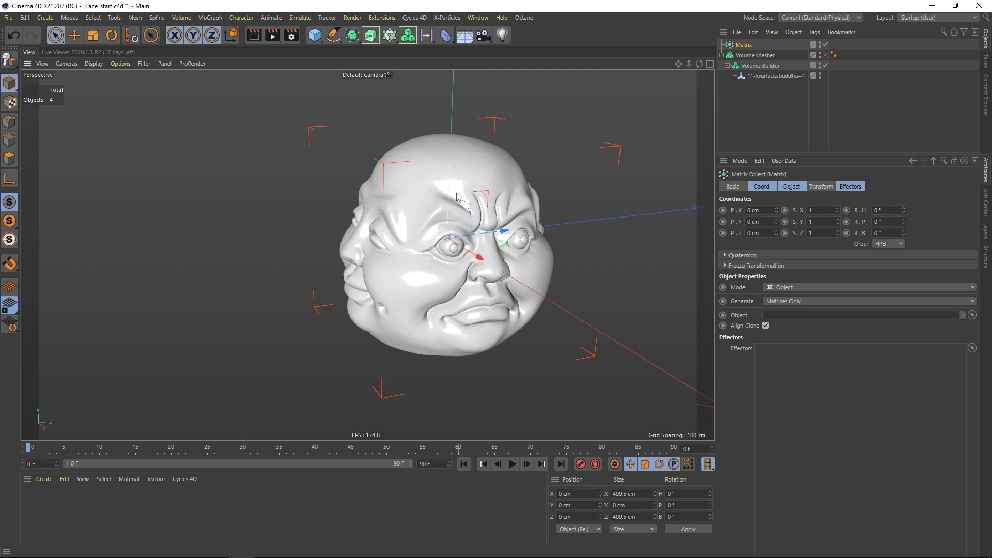
left_click_drag(412, 279, 435, 285, "alt")
- Assign the head mesh 11-fourfacesbuddha--1 as the Matrix's distribution object
left_click(759, 111)
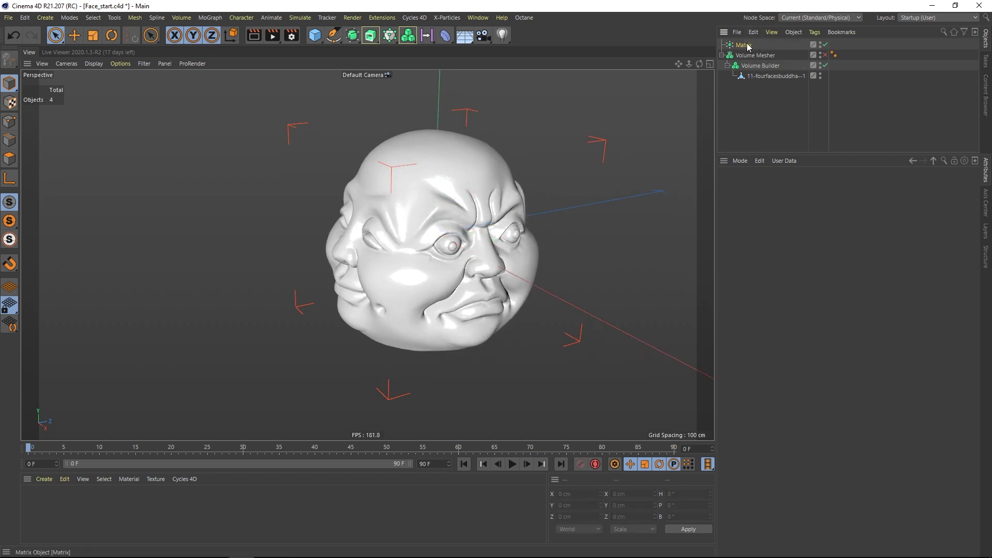
left_click(747, 45)
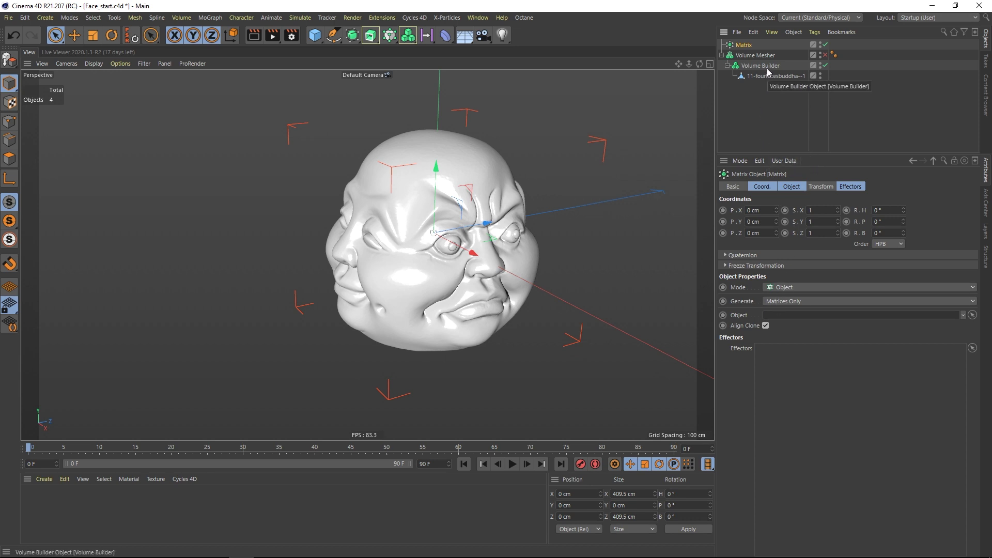
left_click_drag(768, 72, 795, 222)
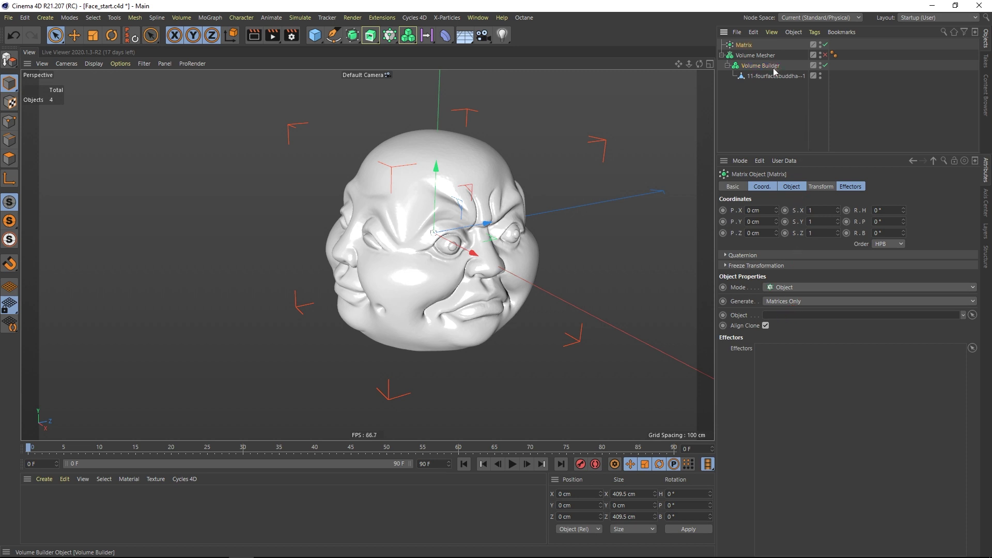
left_click_drag(776, 75, 796, 315)
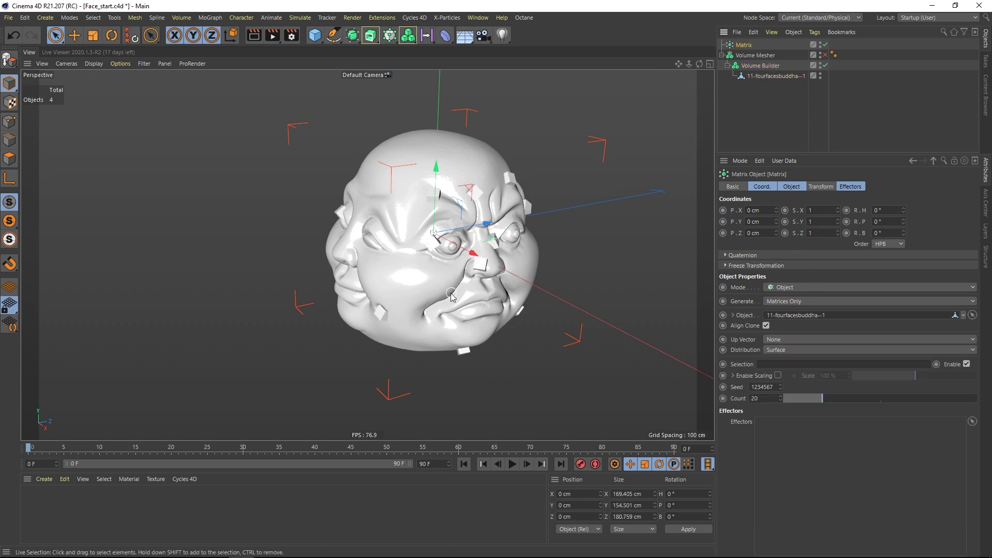
- Set the Matrix's count to 1000 and inspect the distribution over the head
left_click_drag(460, 265, 449, 233, "alt")
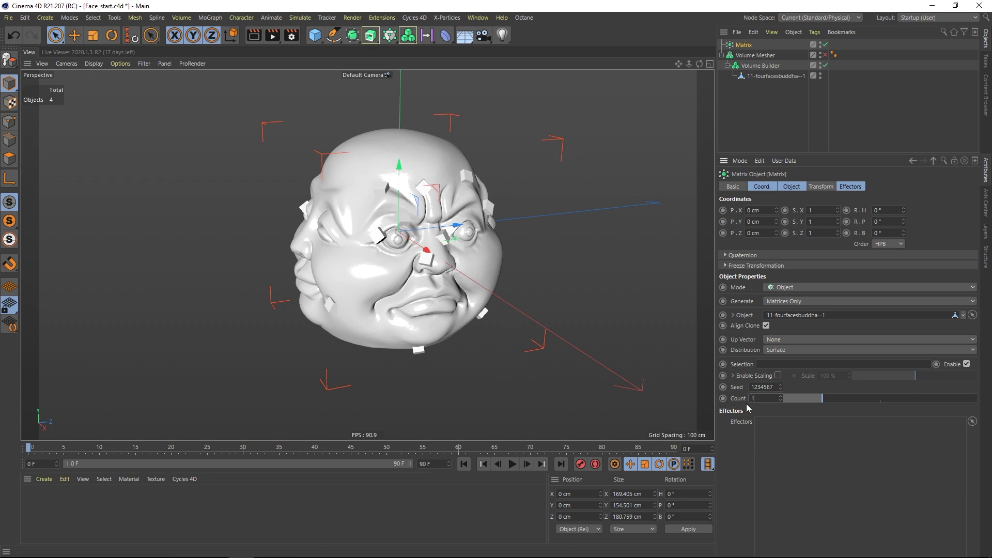
type("1000")
key("Return")
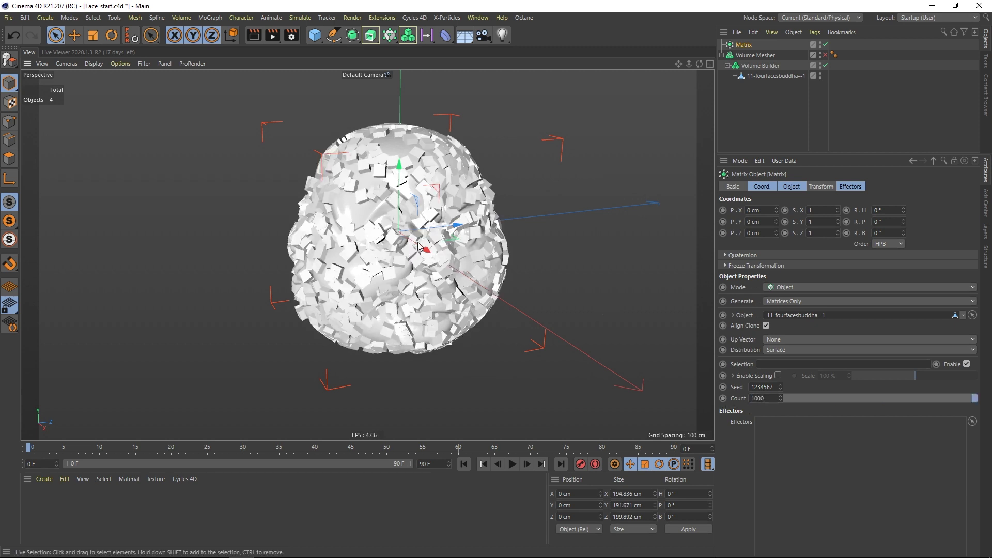
left_click_drag(416, 242, 404, 241, "alt")
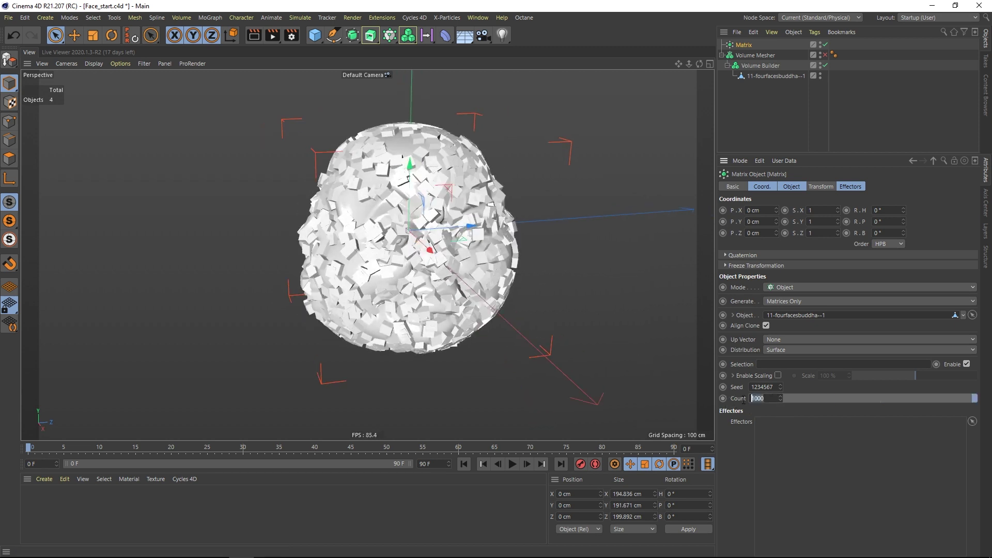
- Set the Matrix's count to 5000 and inspect its coverage of the head from several angles
key("Return")
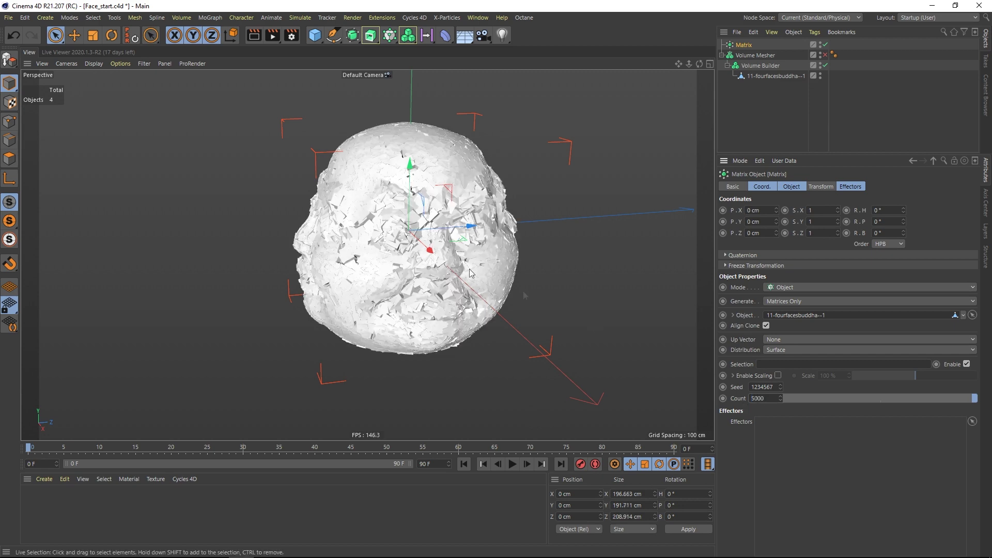
left_click_drag(523, 290, 420, 257, "alt")
right_click_drag(420, 257, 401, 250, "alt")
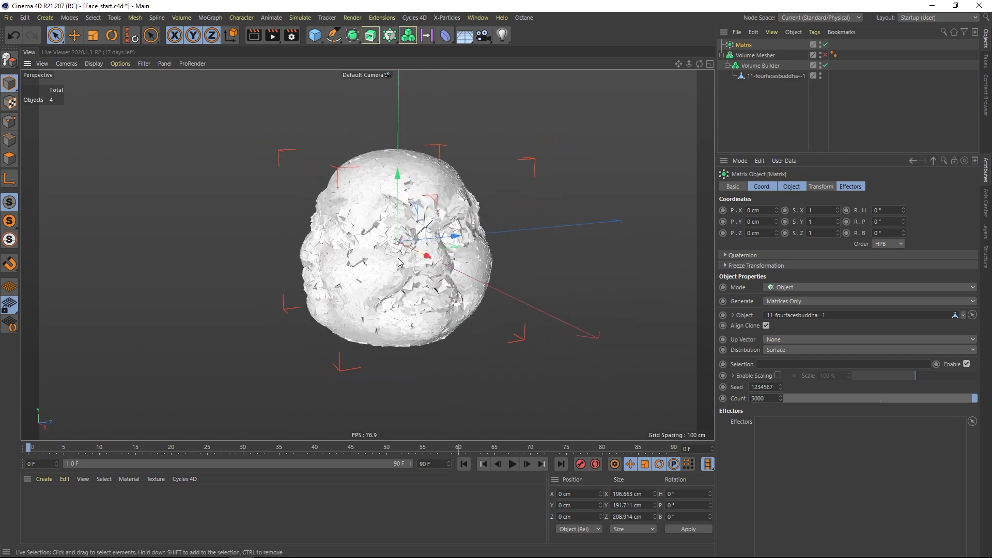
left_click_drag(401, 250, 382, 268, "alt")
right_click_drag(383, 267, 392, 257, "alt")
left_click(393, 258, "shift")
mouse_move(393, 257)
left_mouse_down("alt")
mouse_move(409, 215)
mouse_move(364, 212)
left_mouse_up("alt")
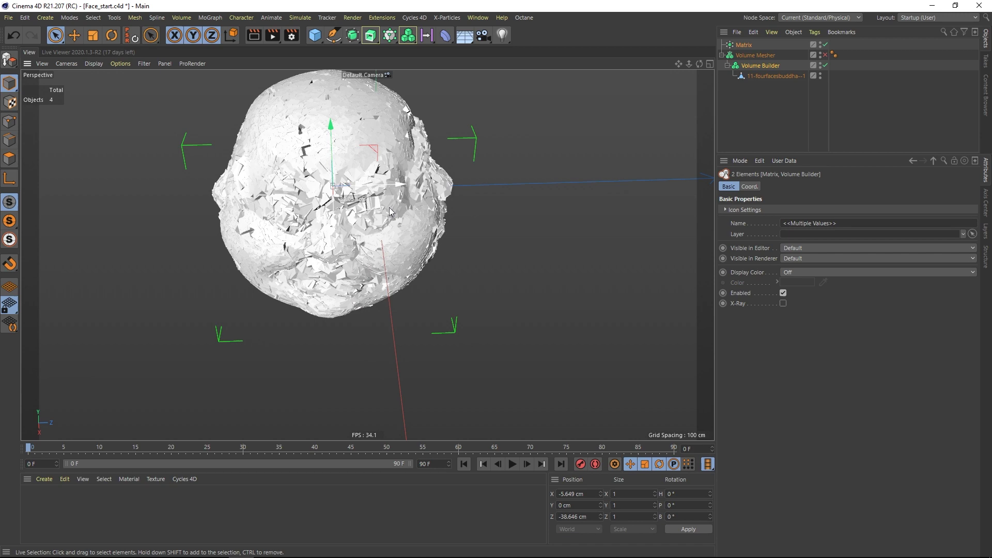
left_click_drag(432, 209, 396, 242, "alt")
scroll(395, 241, "up", 3)
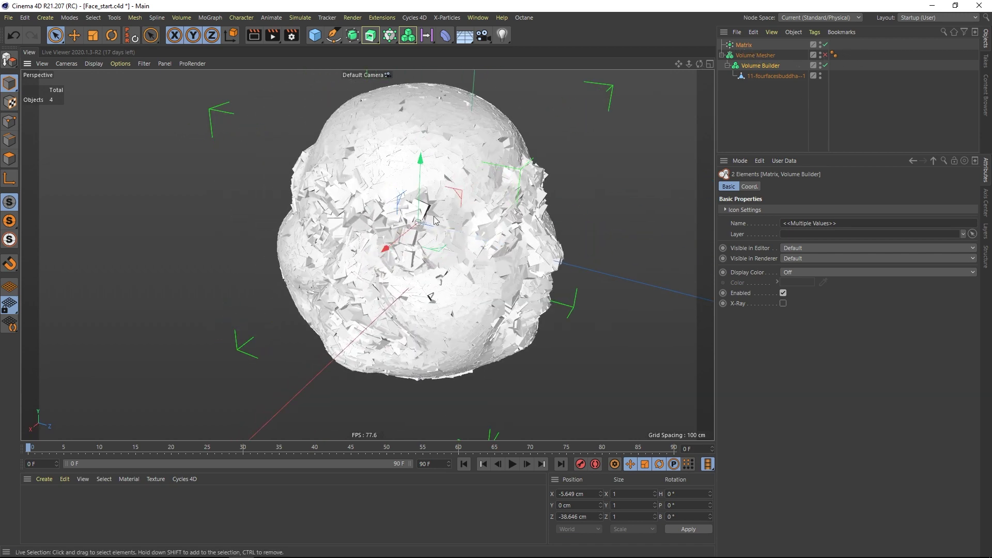
left_click_drag(432, 223, 406, 291, "alt")
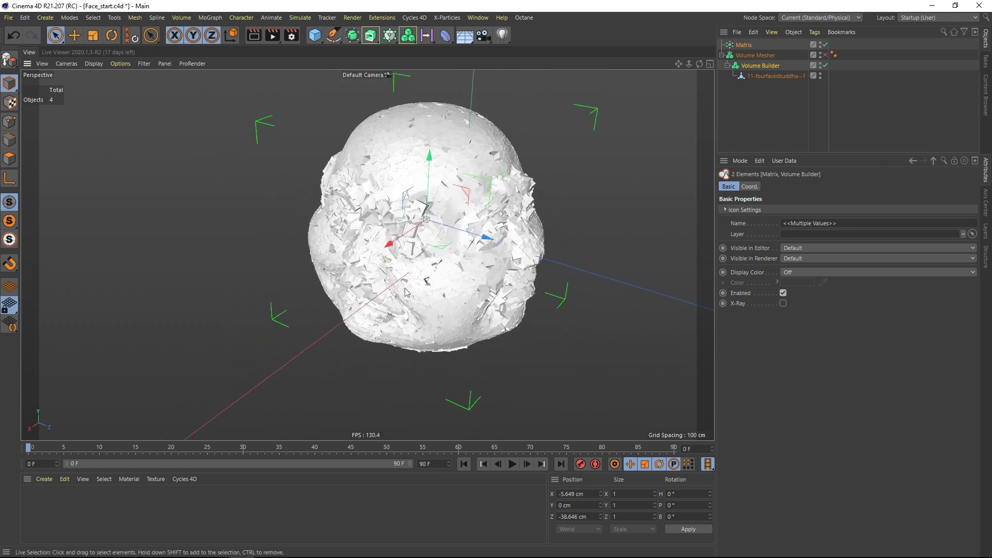
left_click_drag(442, 191, 391, 170, "alt")
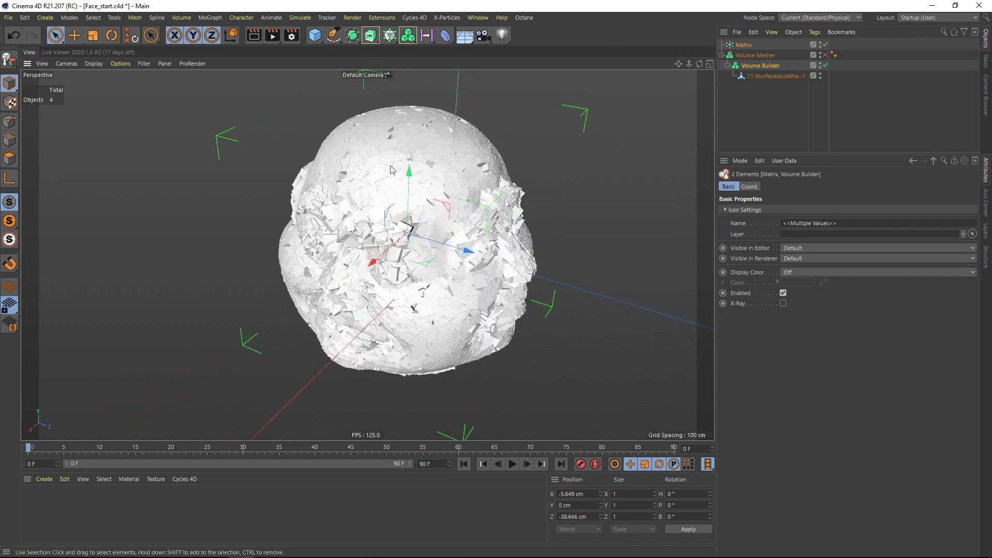
- Detach the MoGraph effector list as a floating palette and add a Shader effector to the Matrix
left_click(210, 18)
mouse_move(269, 35)
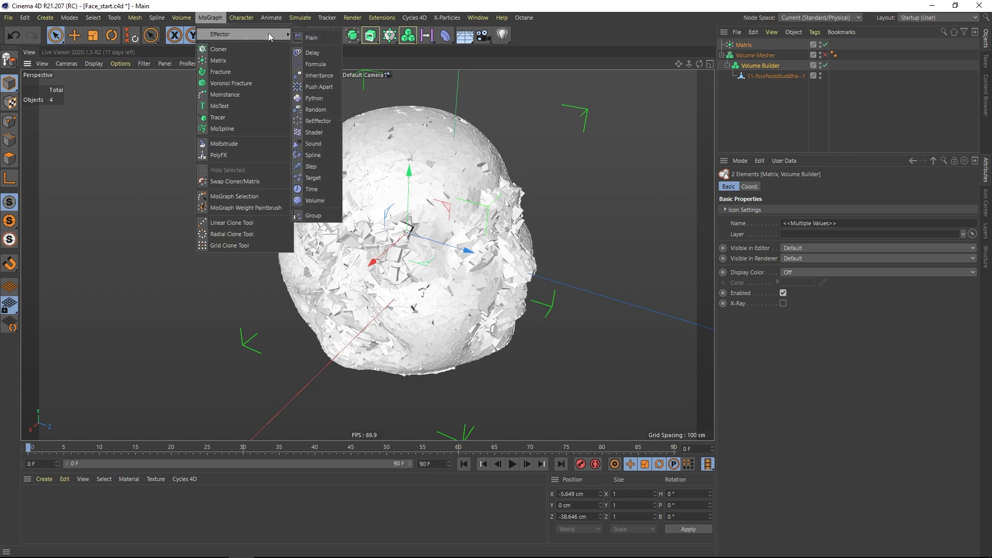
left_click(305, 29)
left_click_drag(310, 34, 54, 118)
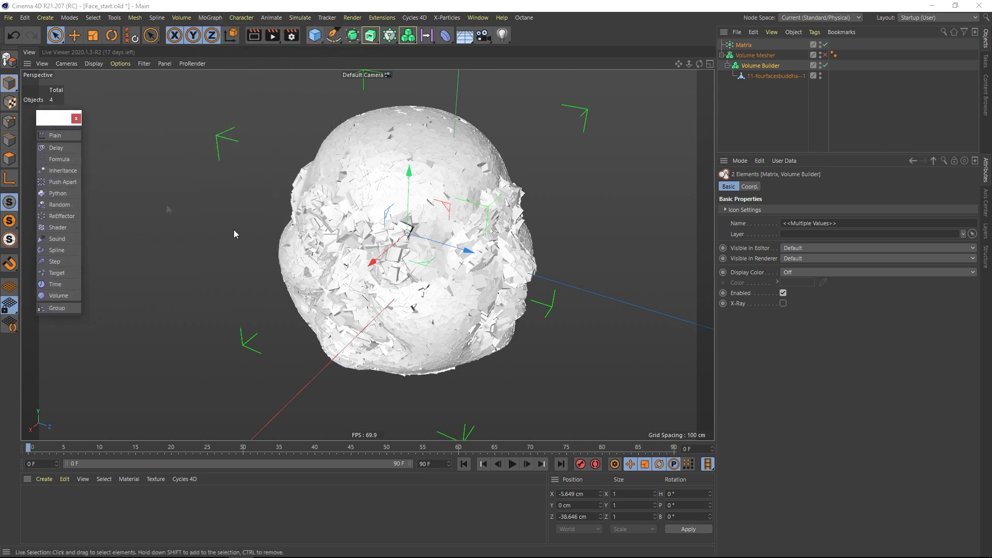
left_click(58, 227)
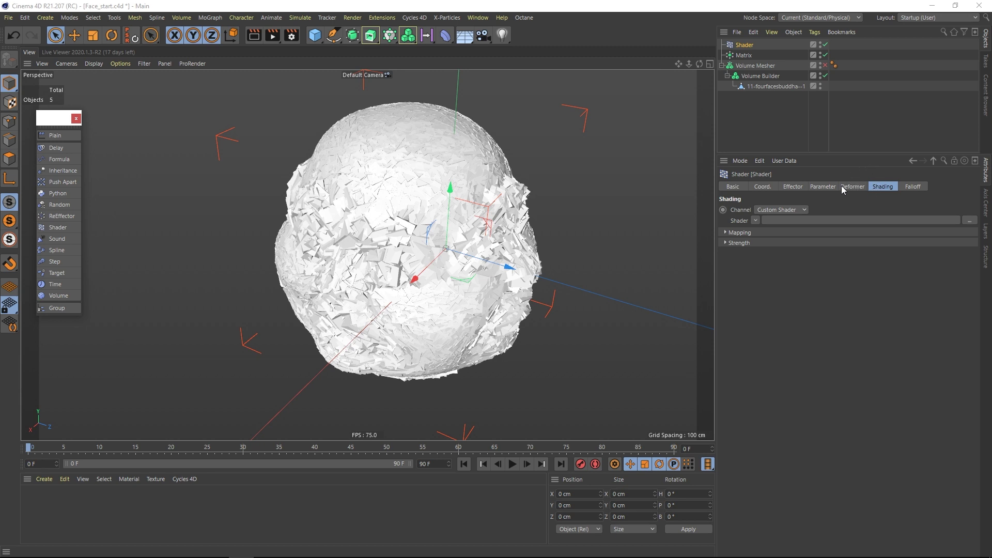
- Load a Noise shader into the Shader effector and set its brightness to -11% and contrast to 65%
left_click(877, 190)
left_click(755, 220)
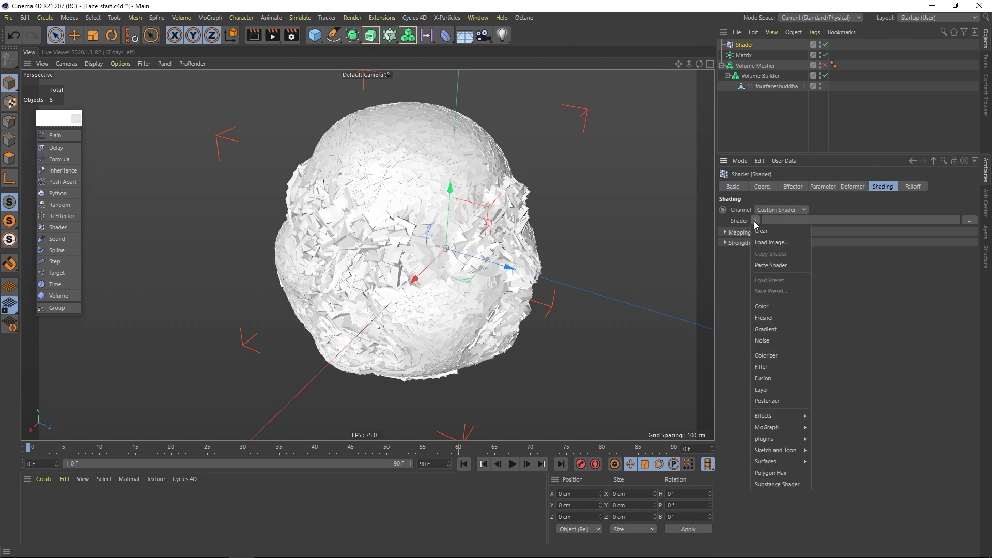
left_click(761, 340)
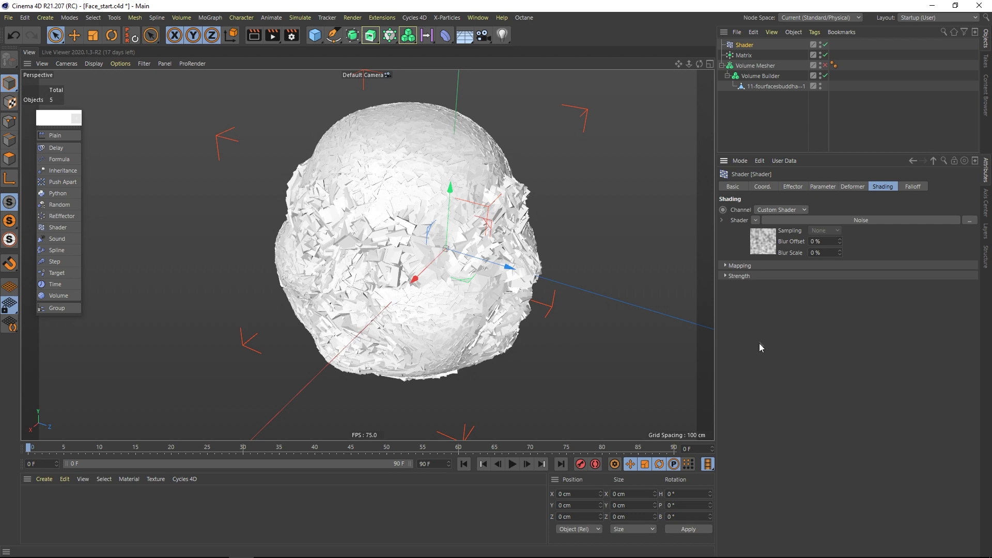
left_click(827, 220)
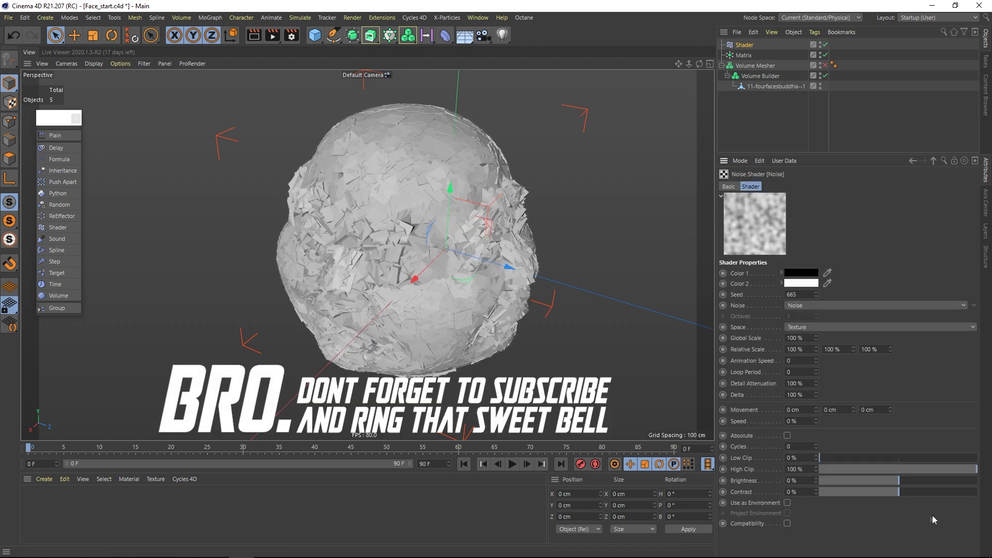
mouse_move(893, 494)
left_mouse_down()
mouse_move(939, 494)
mouse_move(875, 481)
mouse_move(950, 492)
mouse_move(889, 479)
mouse_move(920, 479)
mouse_move(870, 481)
mouse_move(890, 481)
left_mouse_up()
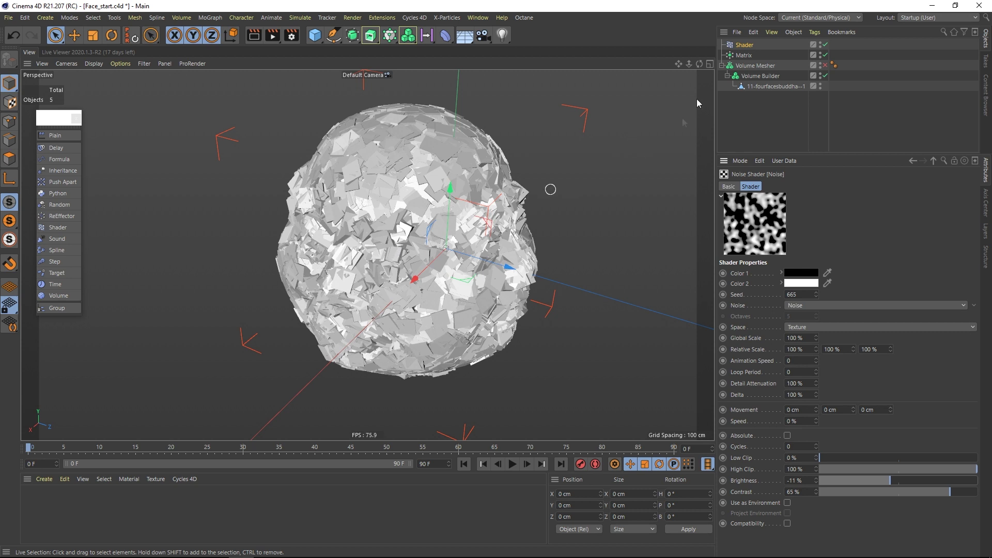
- Set the Shader effector's uniform scale parameter to -1
left_click(747, 45)
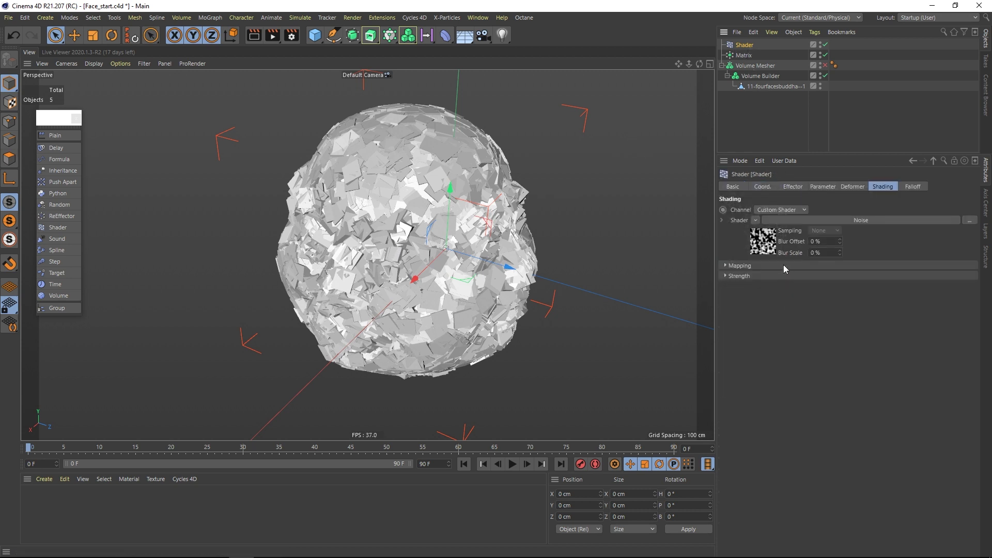
left_click(792, 187)
left_click(819, 187)
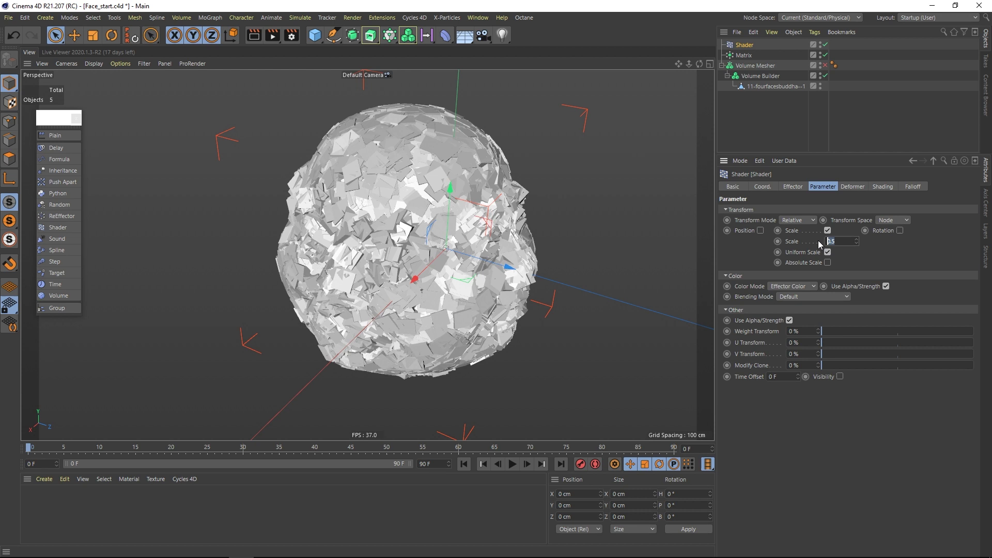
key("Return")
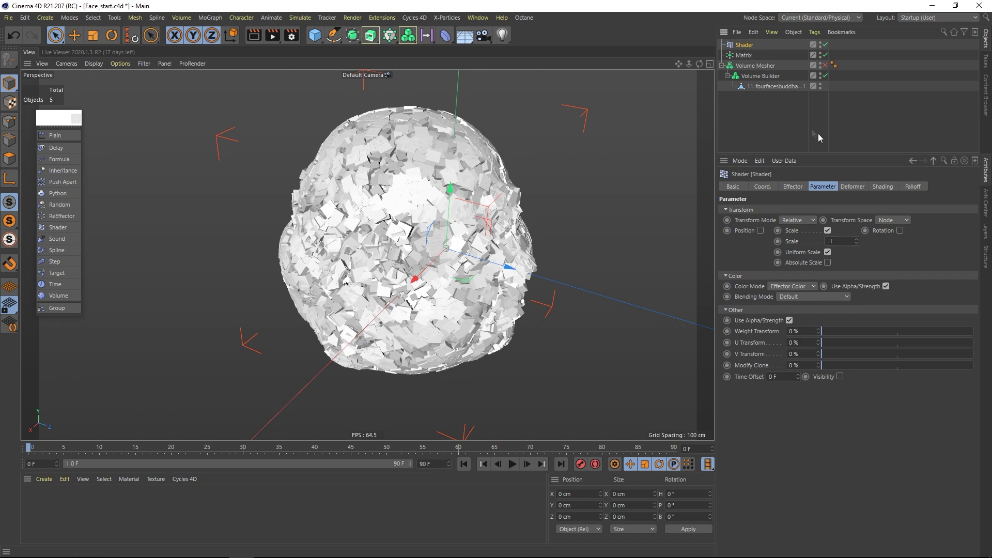
- Raise the effector noise's brightness to 21% and set its global scale to 500%
left_click(879, 187)
left_click(854, 219)
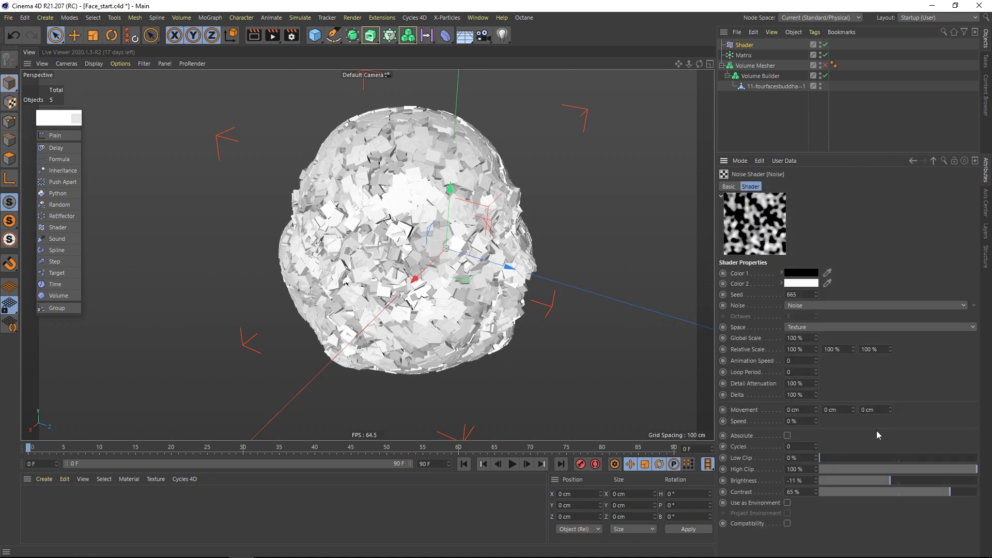
mouse_move(887, 481)
left_mouse_down()
mouse_move(870, 480)
mouse_move(916, 482)
left_mouse_up()
double_click(794, 338)
type("500")
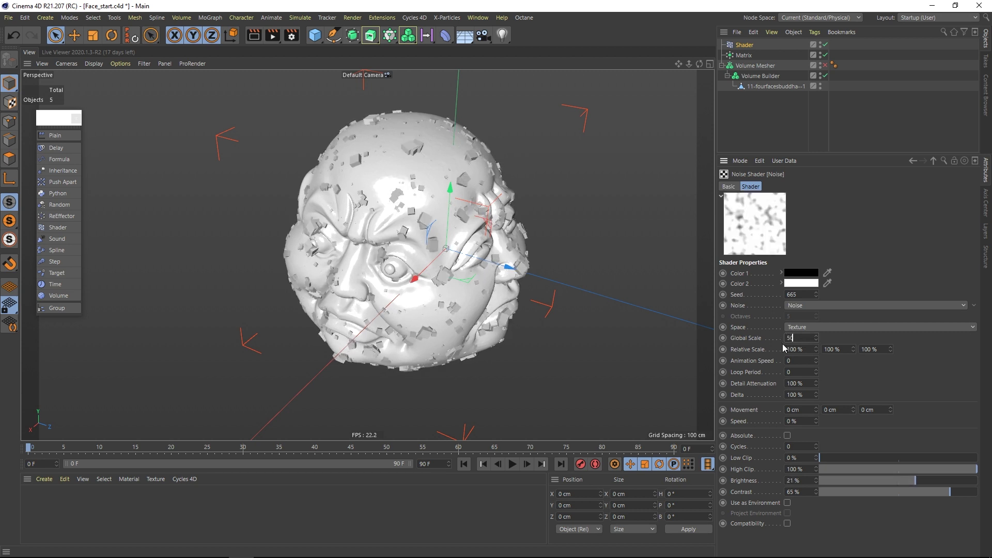
key("Return")
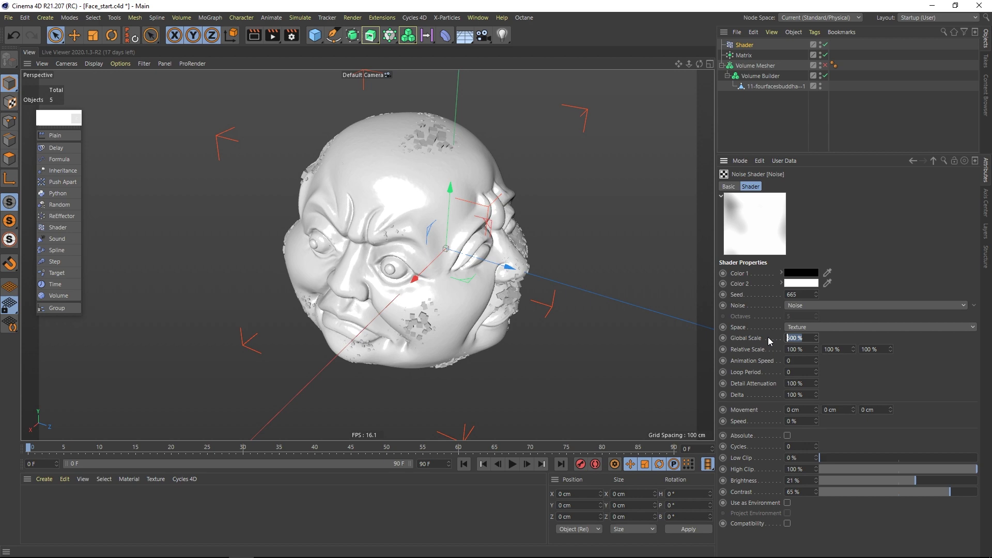
- Set the noise's global scale to 900%, brightness to 9% and contrast to 63%
type("900")
key("Return")
mouse_move(913, 481)
left_mouse_down()
mouse_move(903, 480)
mouse_move(950, 495)
mouse_move(895, 481)
mouse_move(905, 479)
left_mouse_up()
mouse_move(482, 217)
left_mouse_down("alt")
mouse_move(424, 220)
mouse_move(486, 218)
mouse_move(468, 217)
left_mouse_up("alt")
- Raise the noise's seed to 668 and check the resulting pattern on another face
left_click(815, 293)
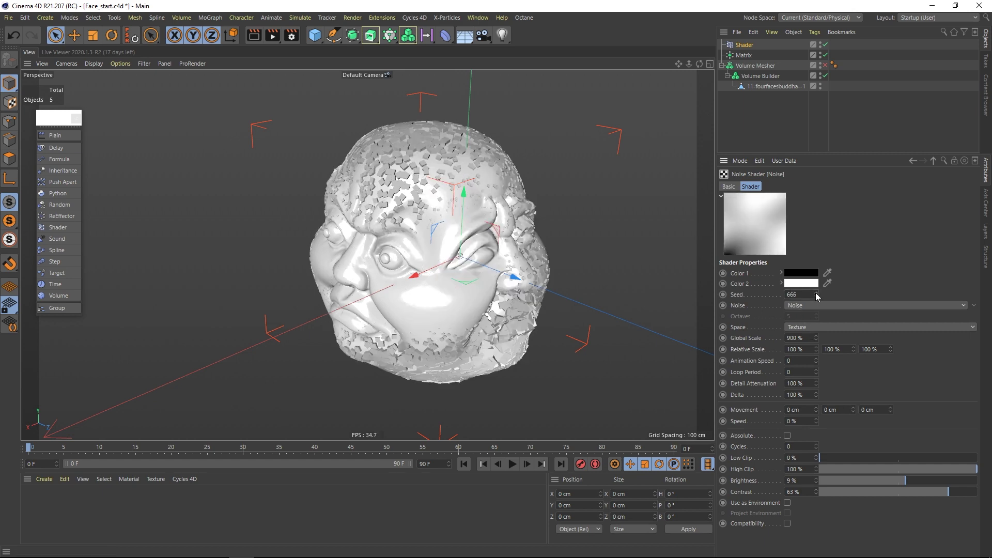
left_click(816, 292)
left_click(815, 292)
left_click_drag(418, 228, 475, 222, "alt")
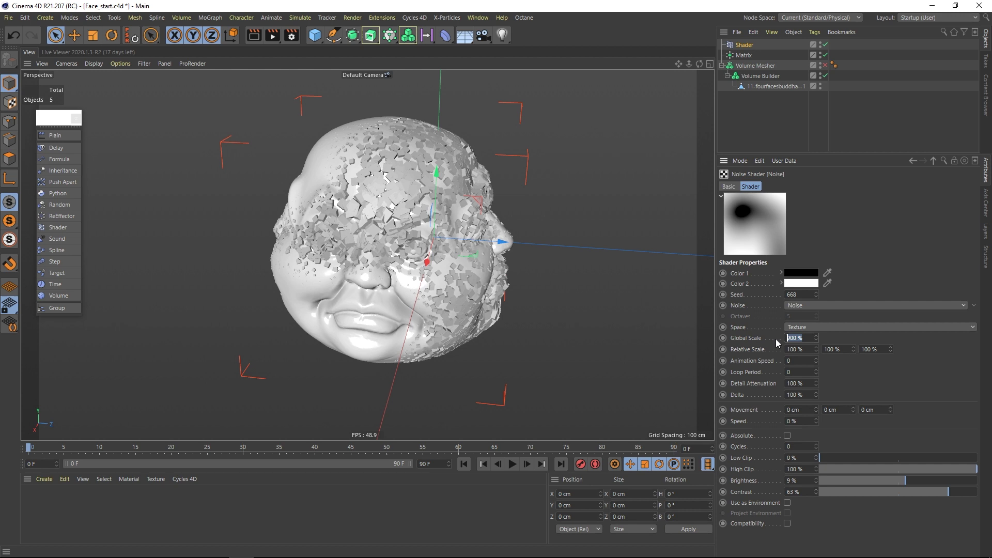
- Try noise global scales of 600% and 400%, and inspect the clone patches around the head
type("600")
key("Return")
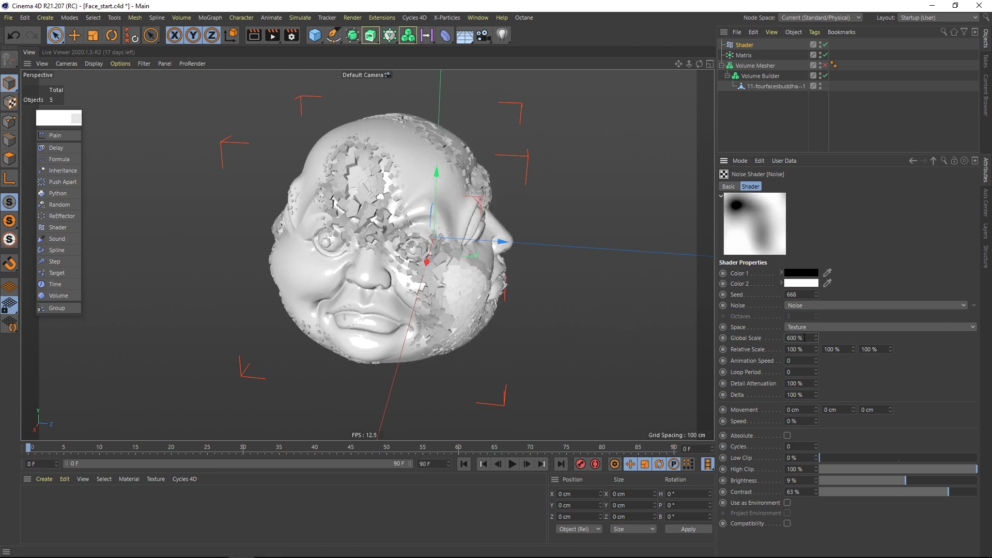
left_click_drag(805, 338, 773, 339)
type("400")
key("Return")
left_click_drag(422, 264, 540, 213, "alt")
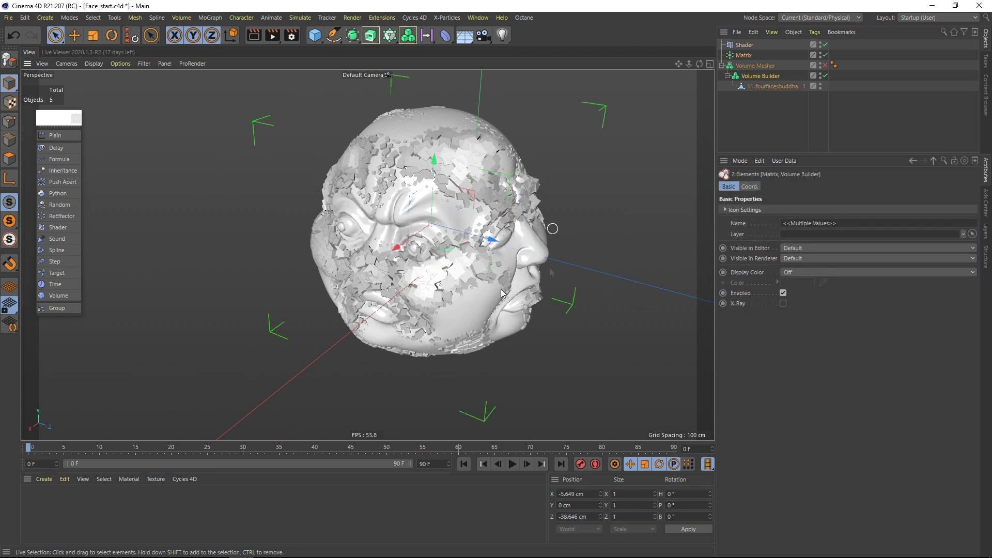
left_click_drag(376, 191, 400, 194, "alt")
- Change the noise type in the Shader effector to Nutous
left_click(745, 45)
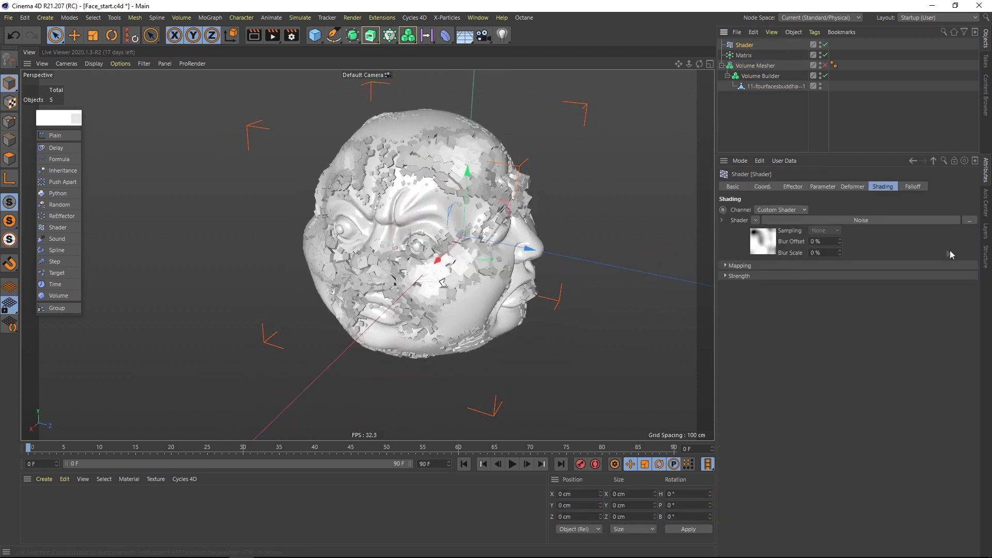
left_click(872, 220)
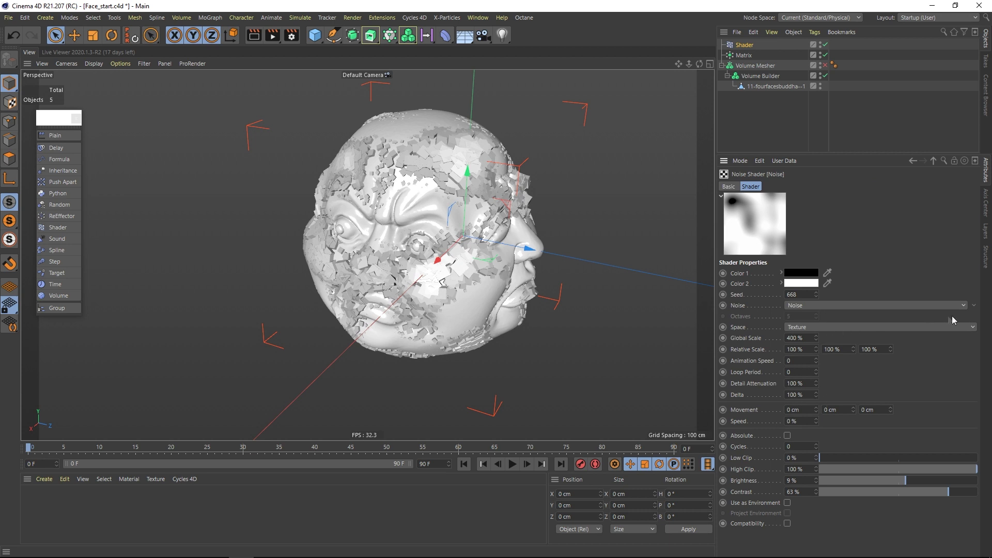
left_click(964, 306)
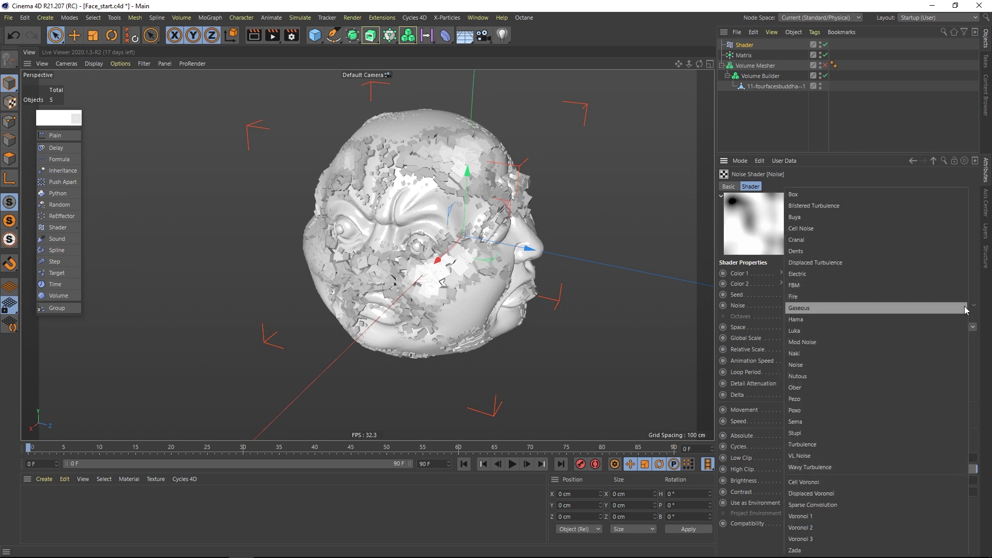
left_click(799, 376)
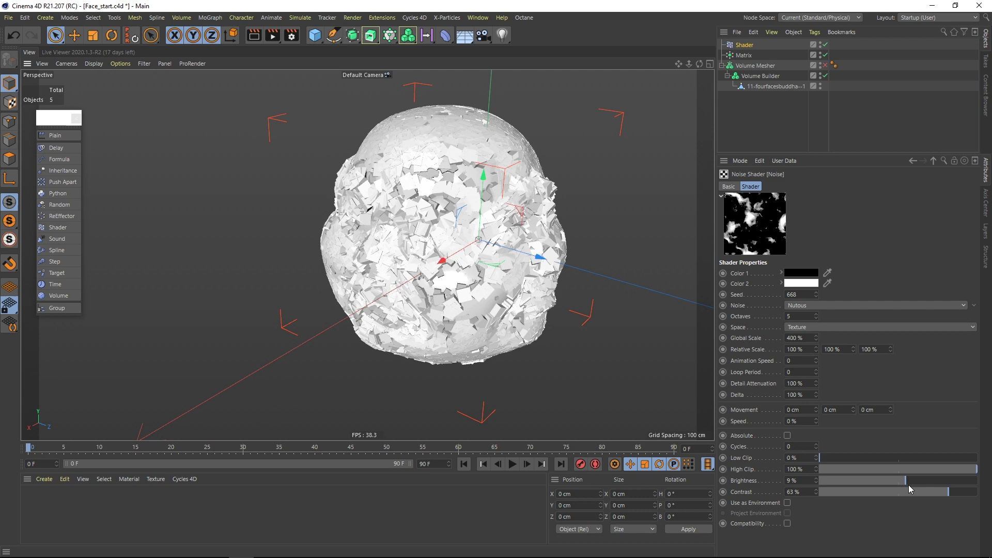
- Set the Nutous noise's global scale to 800%, brightness to 44% and contrast to 84%
mouse_move(909, 485)
left_mouse_down()
mouse_move(892, 481)
mouse_move(924, 481)
left_mouse_up()
double_click(801, 338)
type("800")
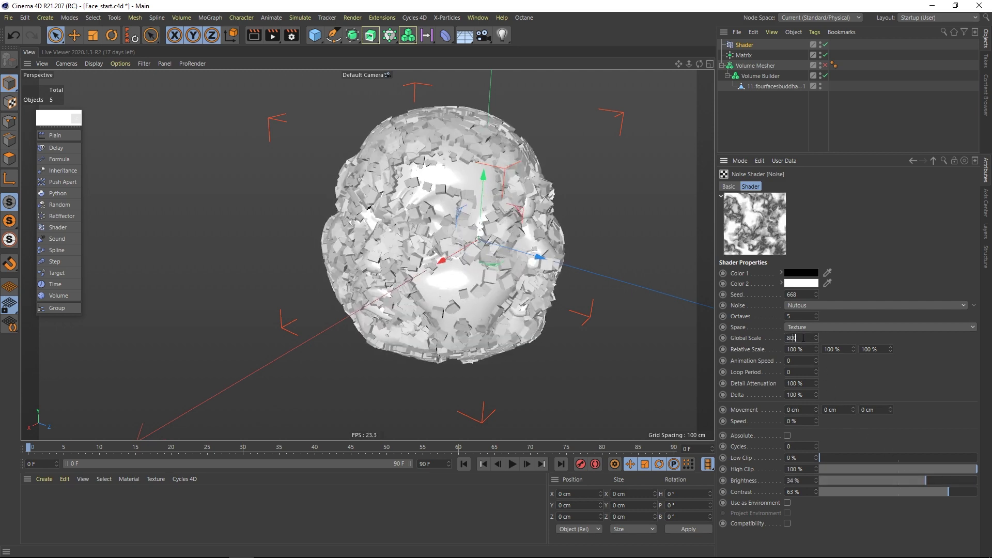
key("Return")
mouse_move(920, 482)
left_mouse_down()
mouse_move(964, 495)
mouse_move(934, 481)
left_mouse_up()
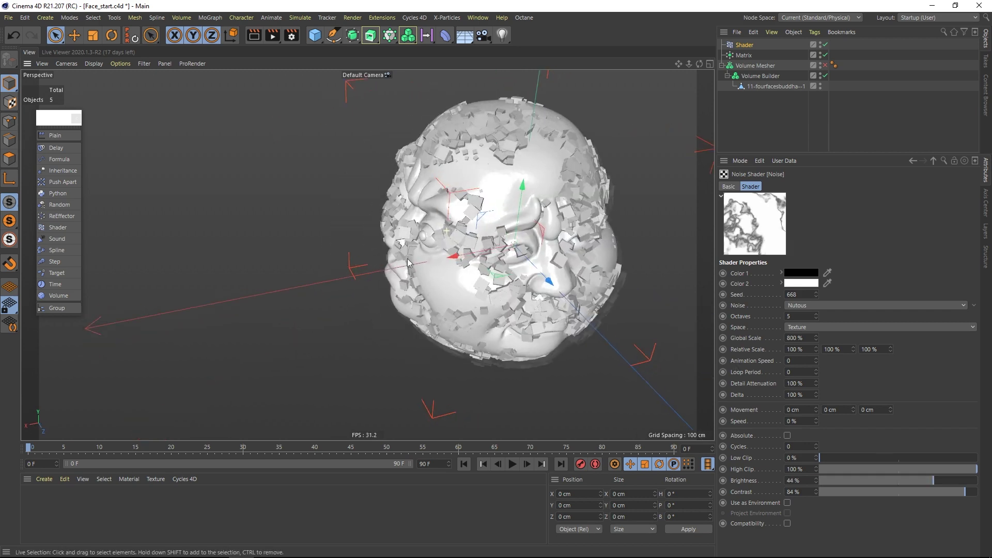
- Set the Matrix's count to 10000 and inspect the denser patches on the faces
left_click(746, 56)
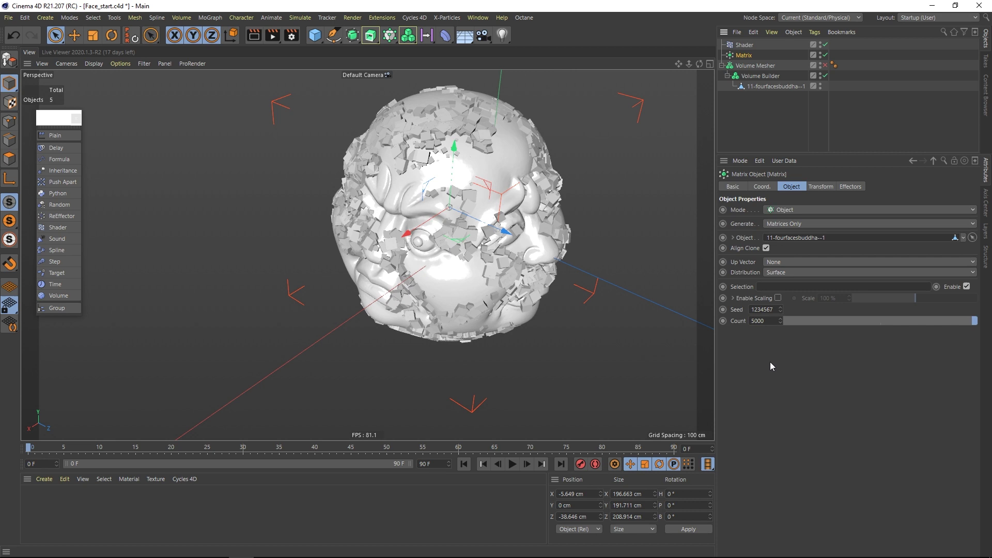
left_click(752, 321)
key("Return")
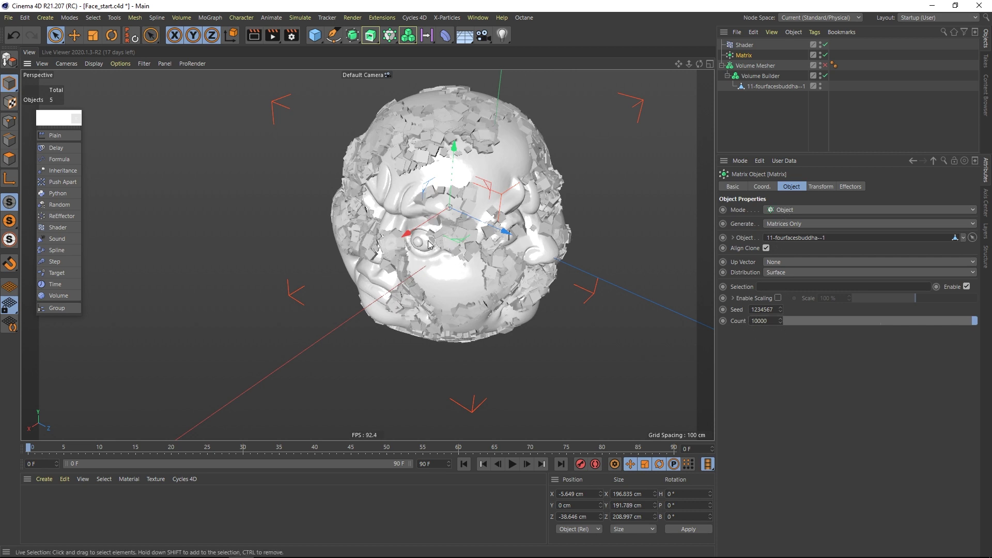
left_click_drag(376, 208, 429, 239, "alt")
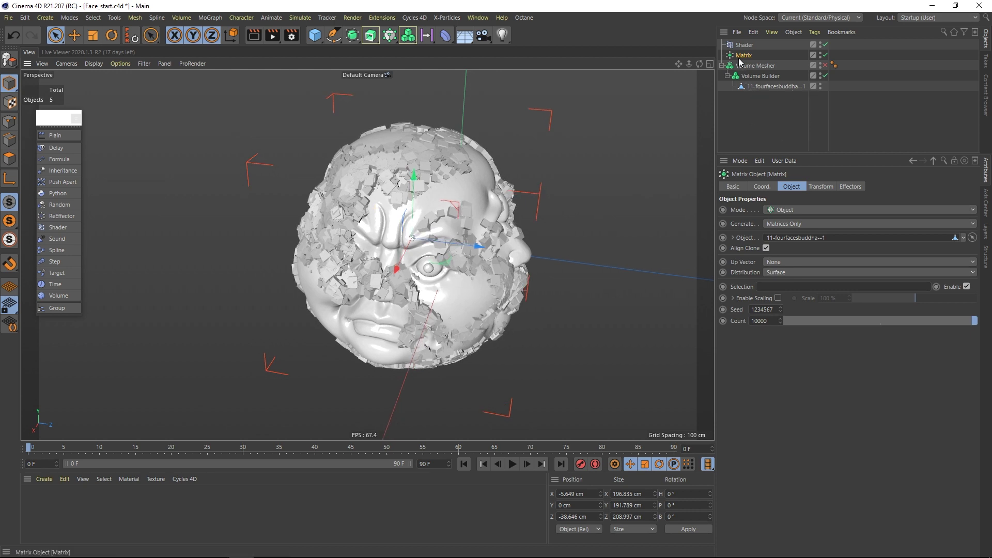
mouse_move(474, 189)
left_mouse_down("alt")
mouse_move(457, 195)
mouse_move(466, 191)
left_mouse_up("alt")
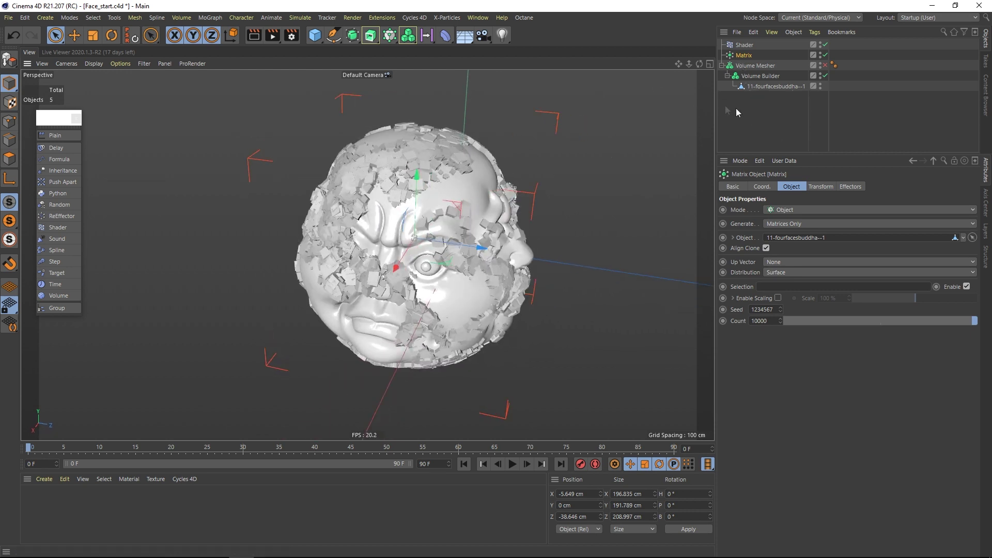
right_click_drag(350, 215, 371, 215, "alt")
left_click_drag(371, 215, 361, 210, "alt")
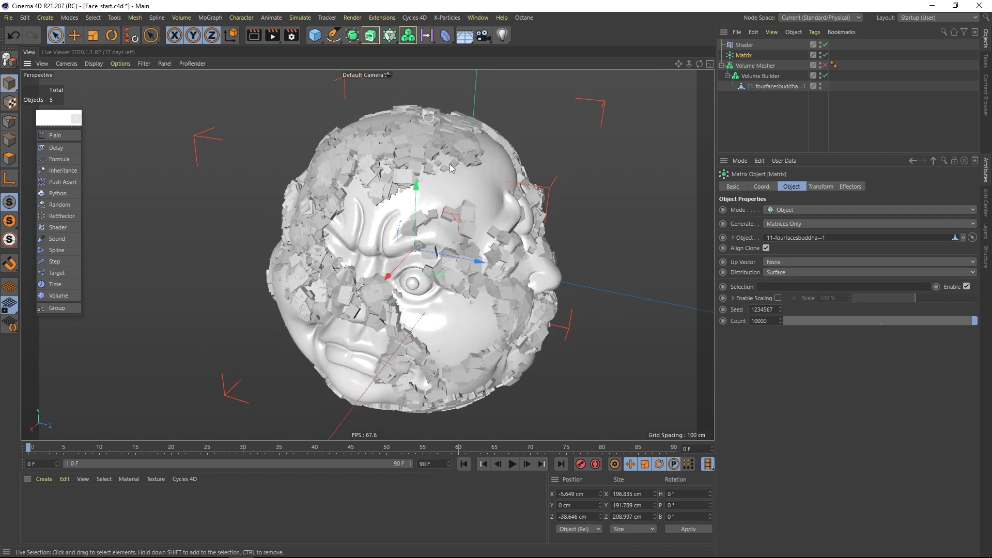
- Move the Matrix into the Volume Builder, above the head mesh
left_click(767, 78)
left_click_drag(765, 79, 765, 78)
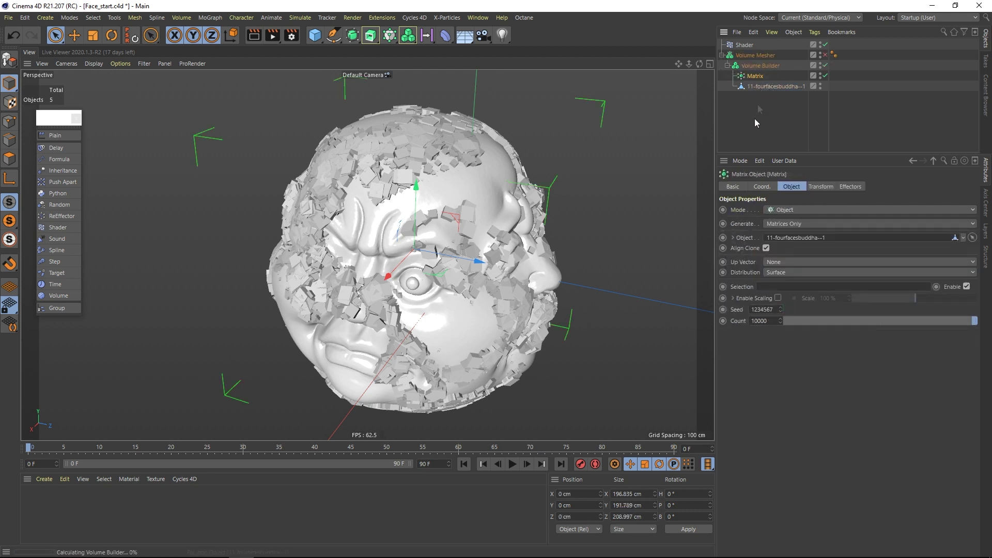
- Place SDF Smooth above the Matrix in the Volume Builder's object list and enable Use Particle Size for the Matrix
left_click(767, 67)
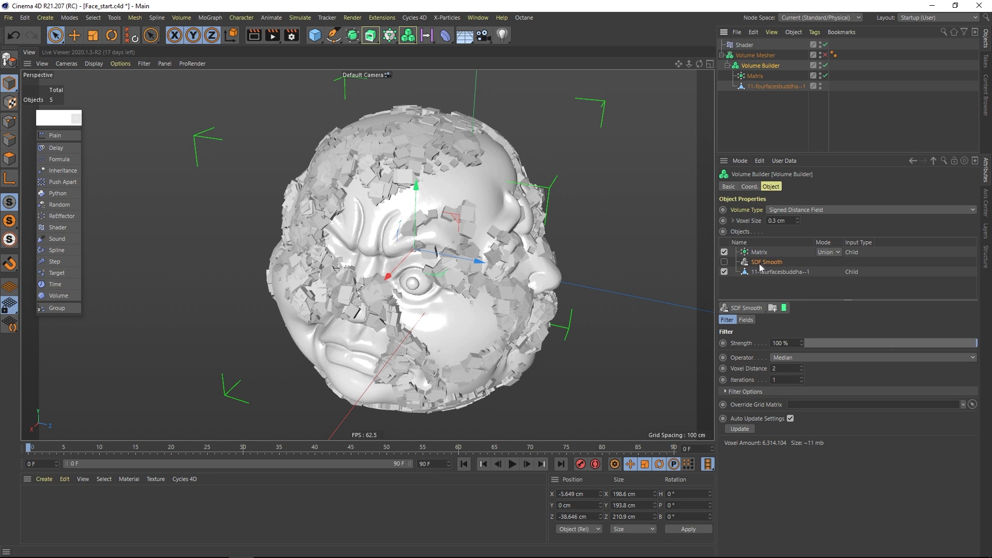
left_click_drag(771, 262, 768, 251)
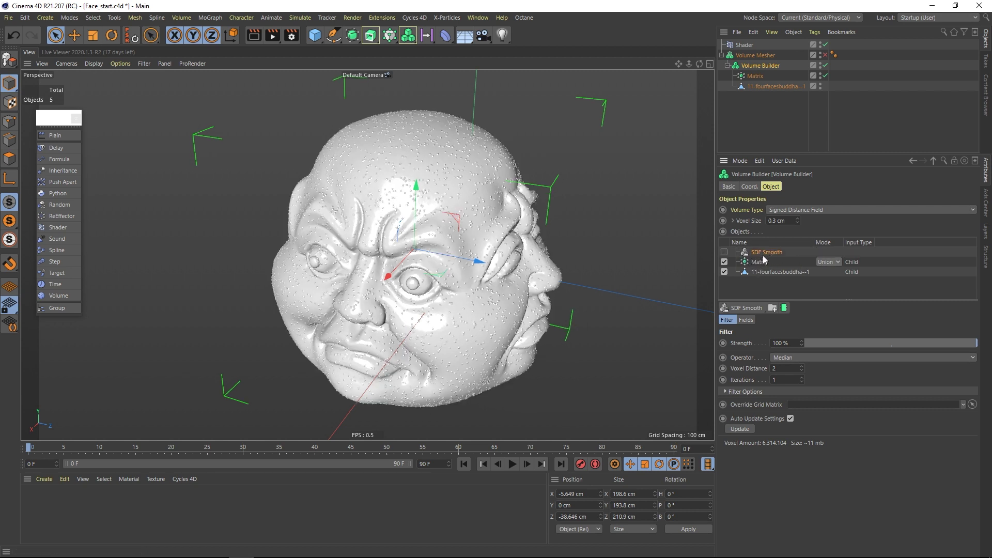
left_click(759, 262)
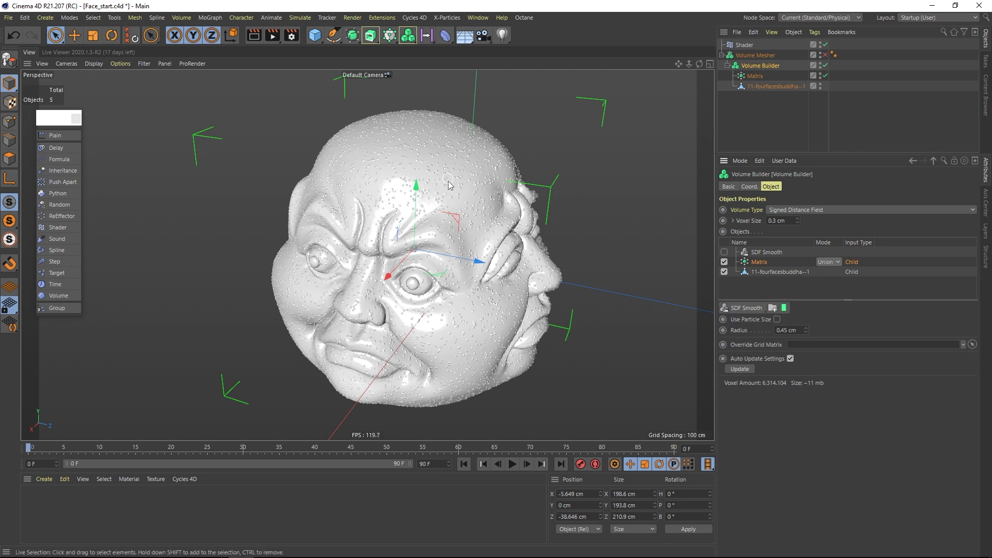
left_click(777, 320)
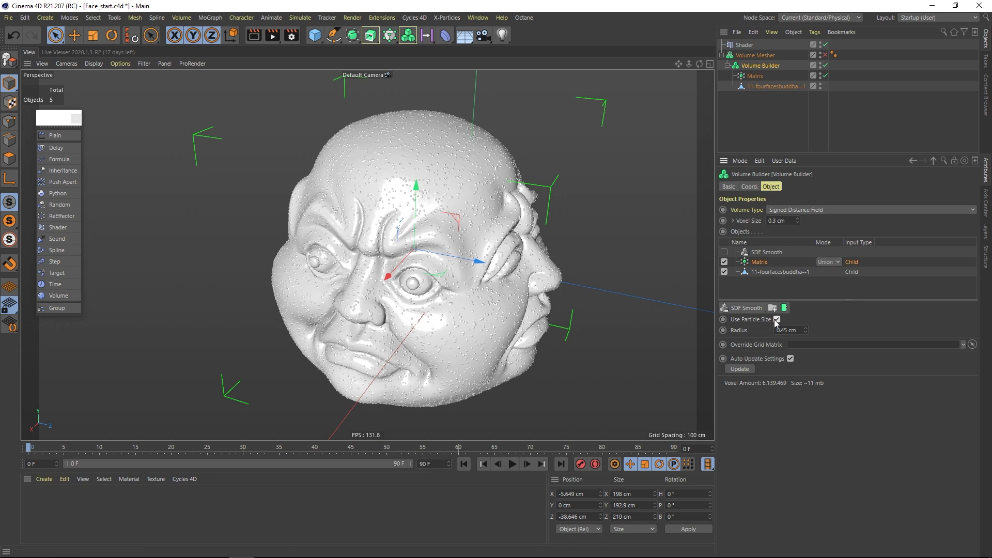
- Try a 2 cm radius for the Matrix in the Volume Builder, and raise it to 3 cm
left_click(789, 330)
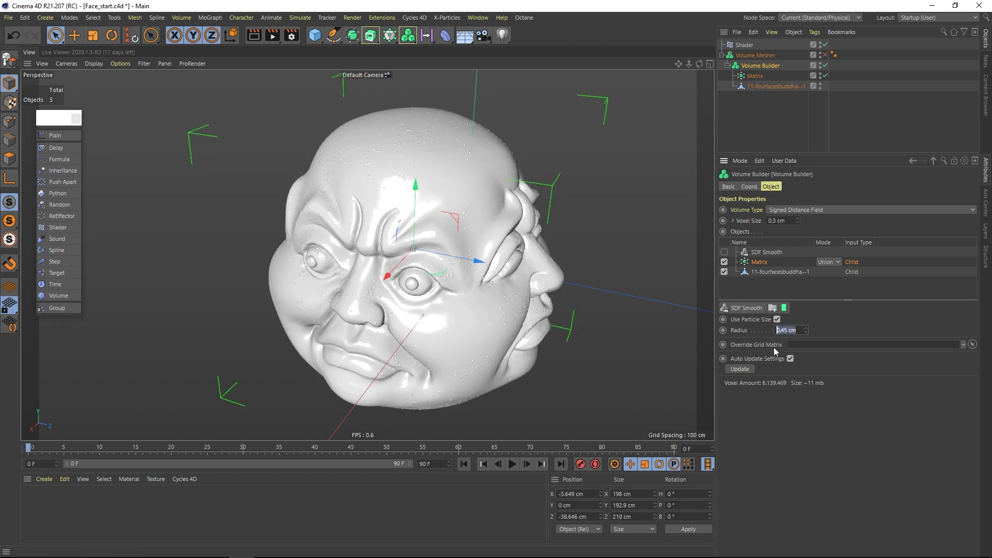
type("2")
key("Return")
type("3")
key("Return")
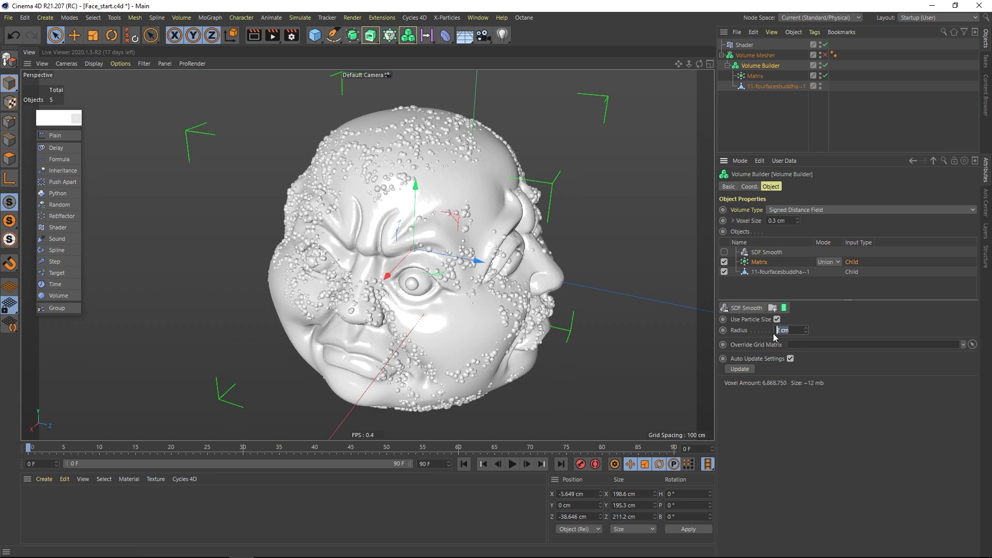
left_click(447, 278)
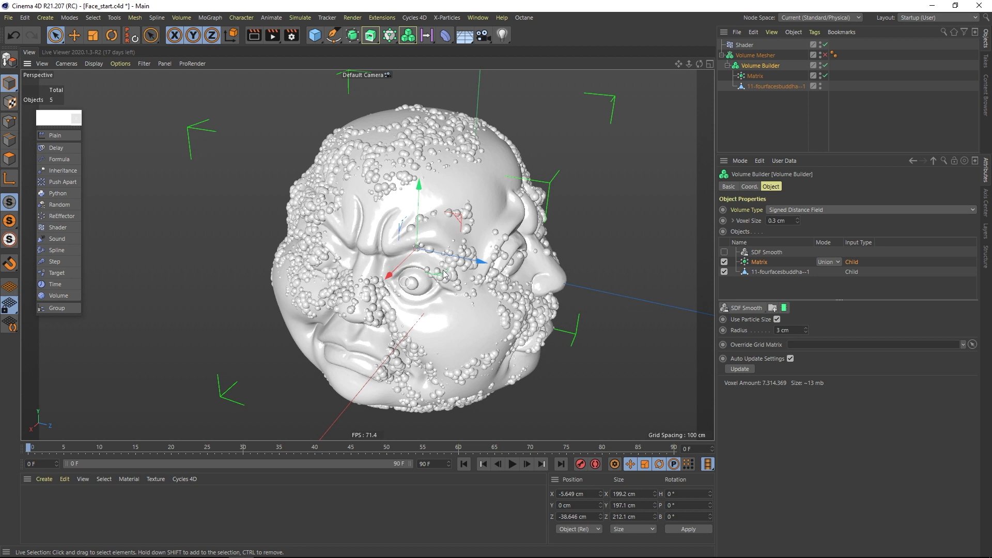
left_click_drag(425, 324, 429, 321, "alt")
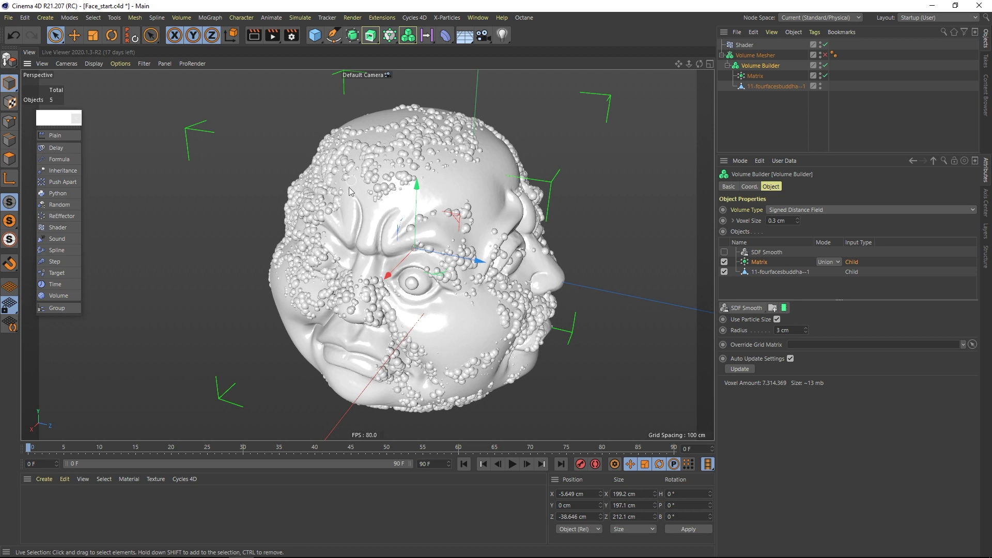
- Set the Volume Builder's voxel size to 0.5 cm
left_click(766, 130)
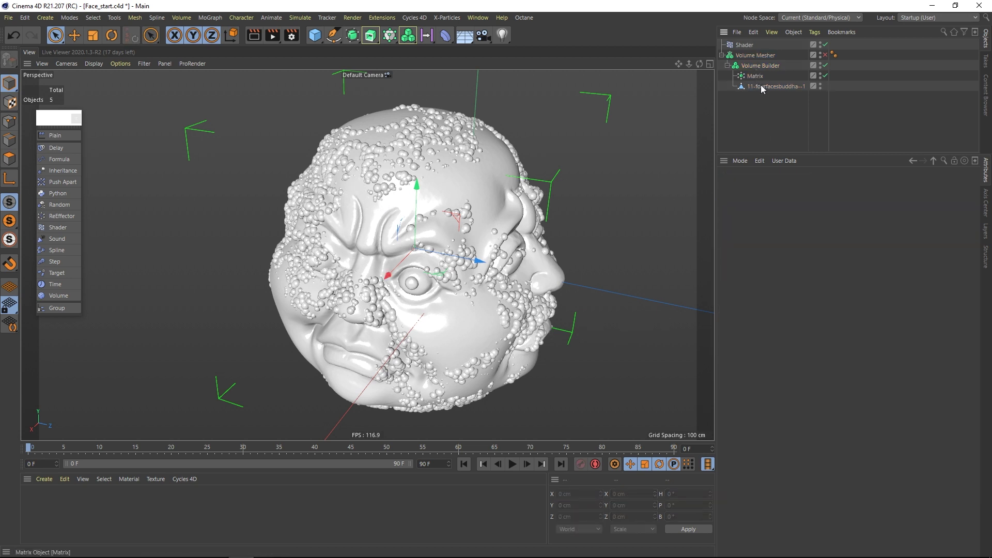
left_click(761, 65)
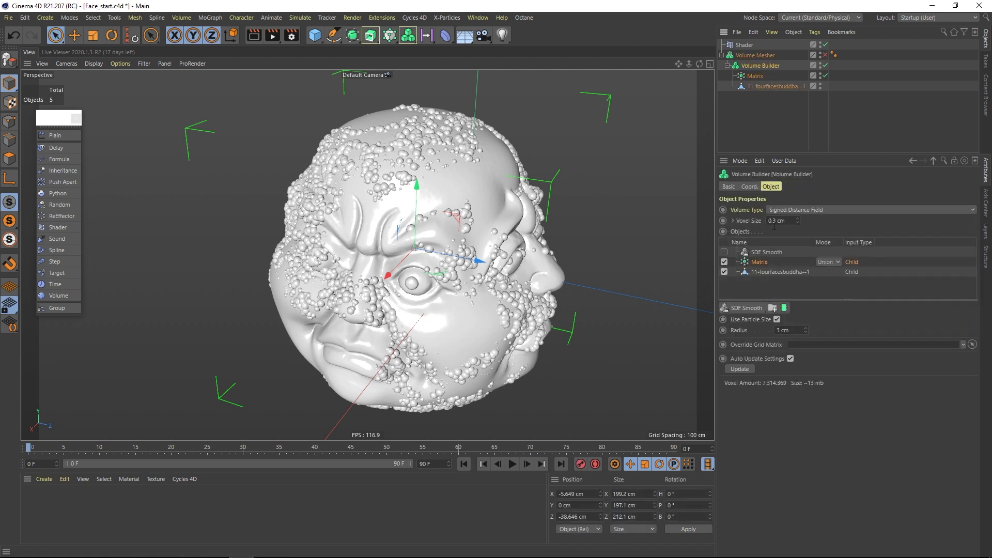
left_click(784, 221)
type("0.5")
key("Return")
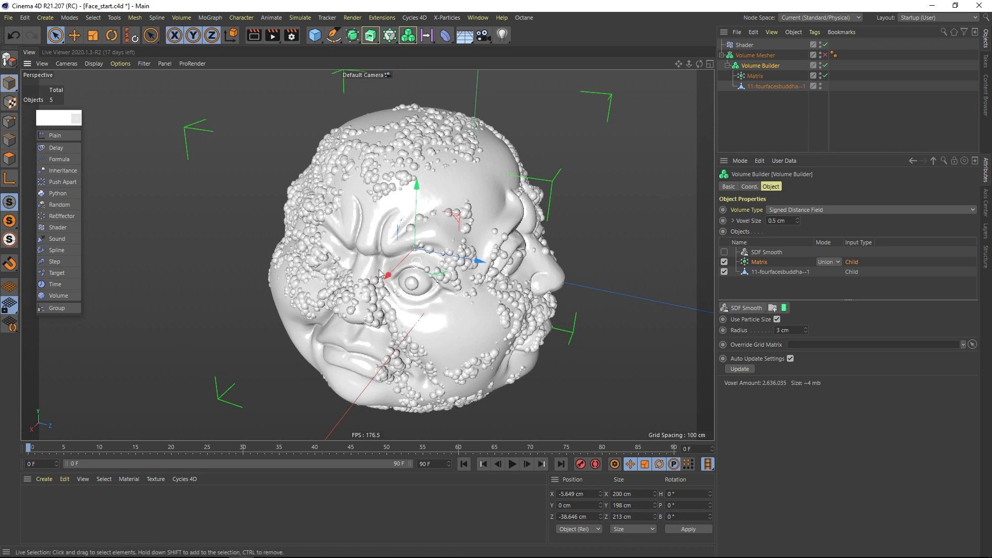
scroll(381, 274, "down", 1)
scroll(471, 235, "down", 2)
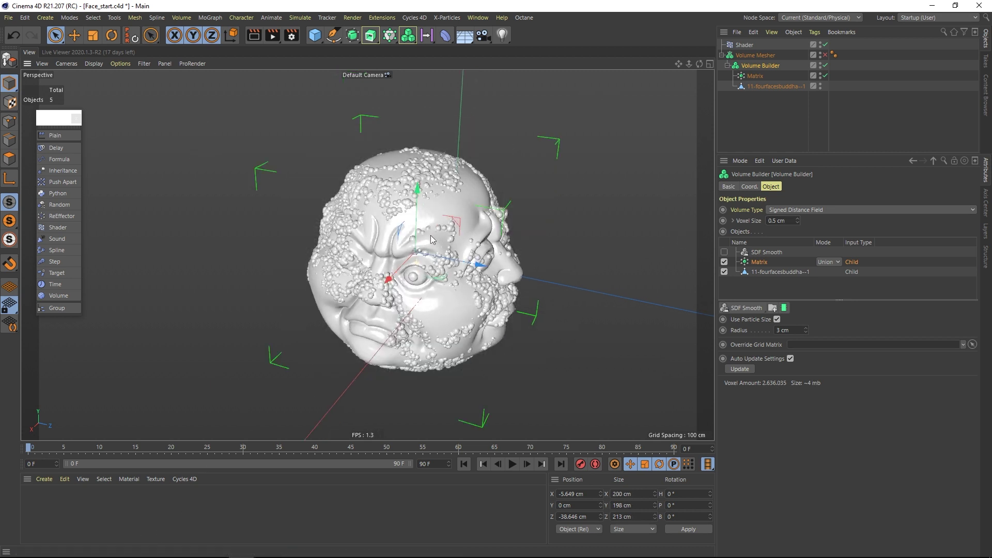
left_click_drag(370, 243, 421, 247, "alt")
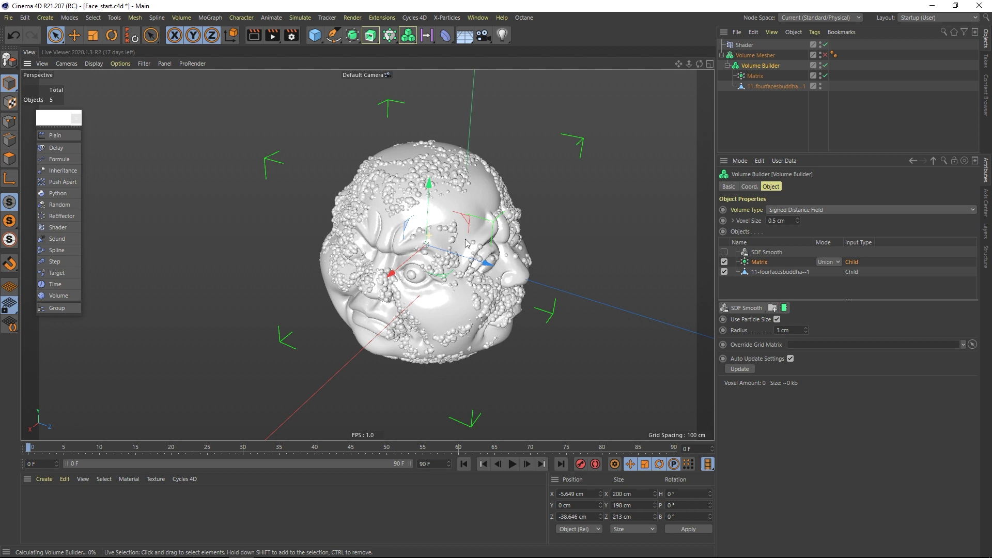
scroll(467, 241, "up", 2)
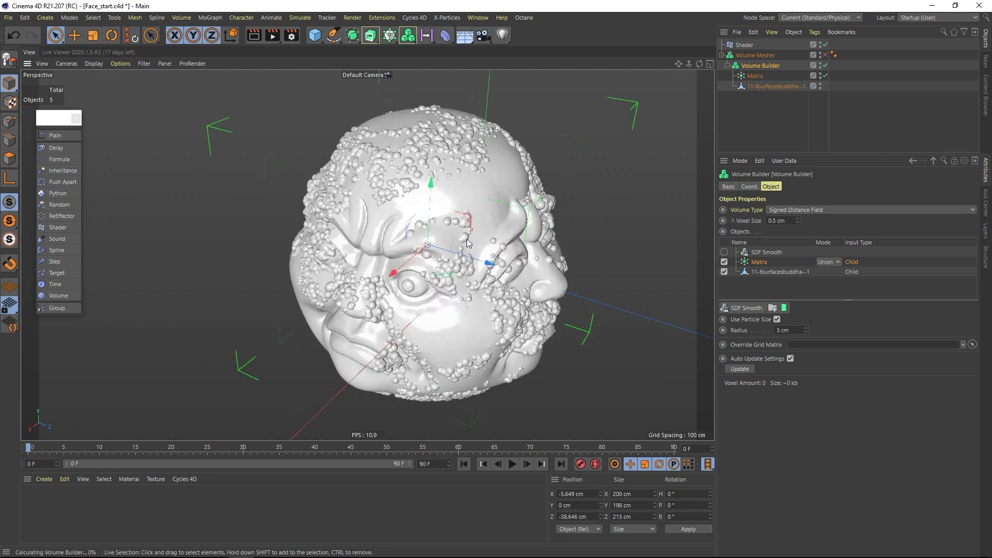
- Disable the Shader effector to see the Matrix particles covering the whole head
left_click(810, 114)
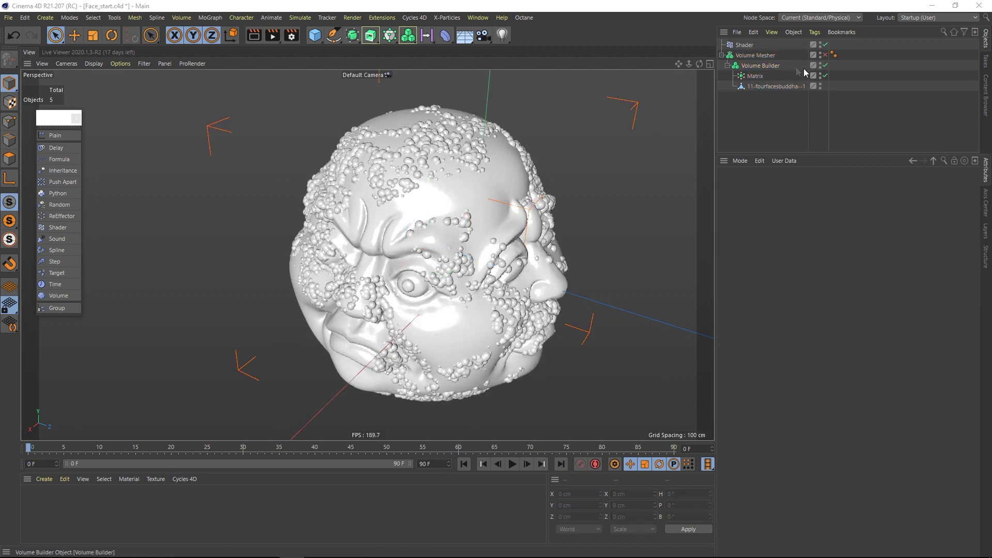
left_click(758, 77)
left_click(745, 46)
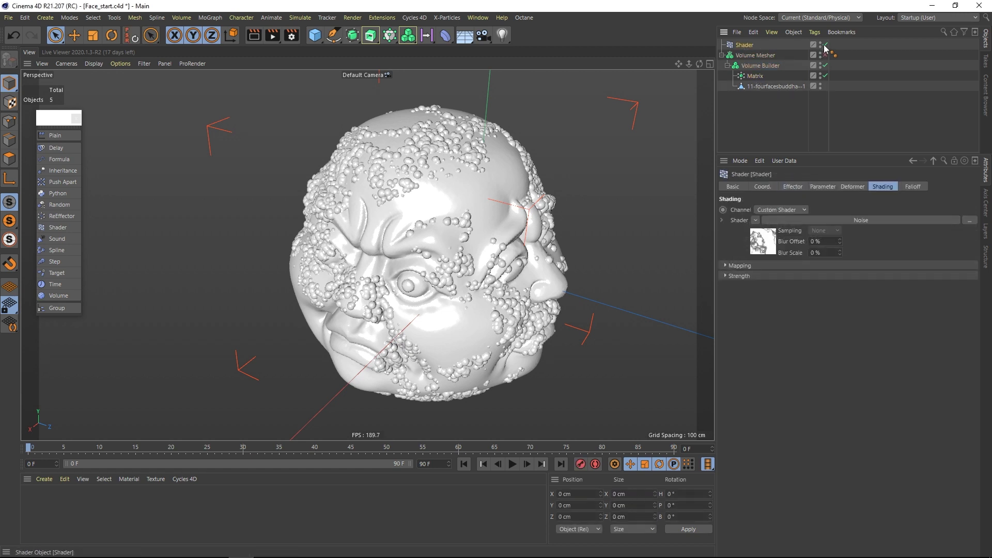
left_click(825, 45)
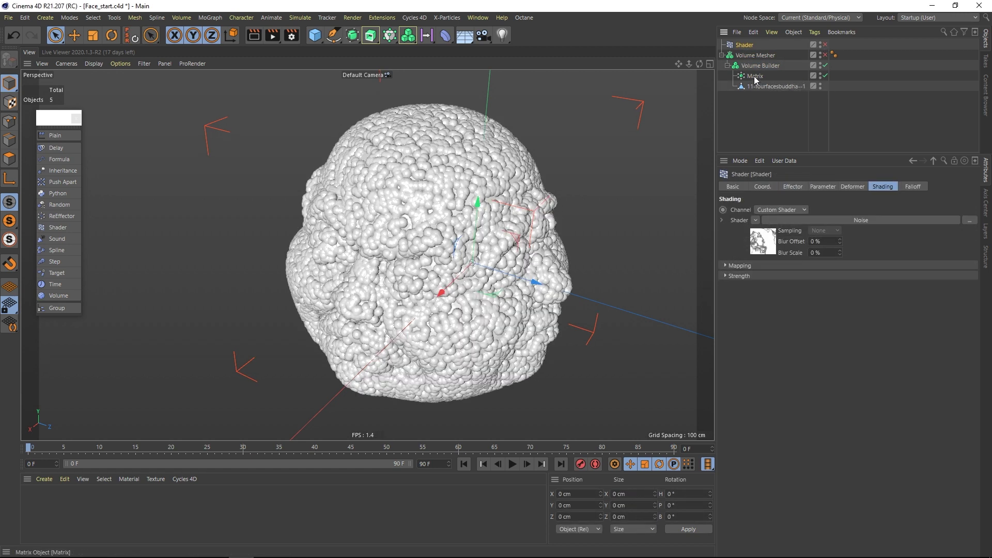
- Move the Matrix out of the Volume Builder, directly below the Shader effector, and re-enable the effector
left_click_drag(755, 79, 753, 52)
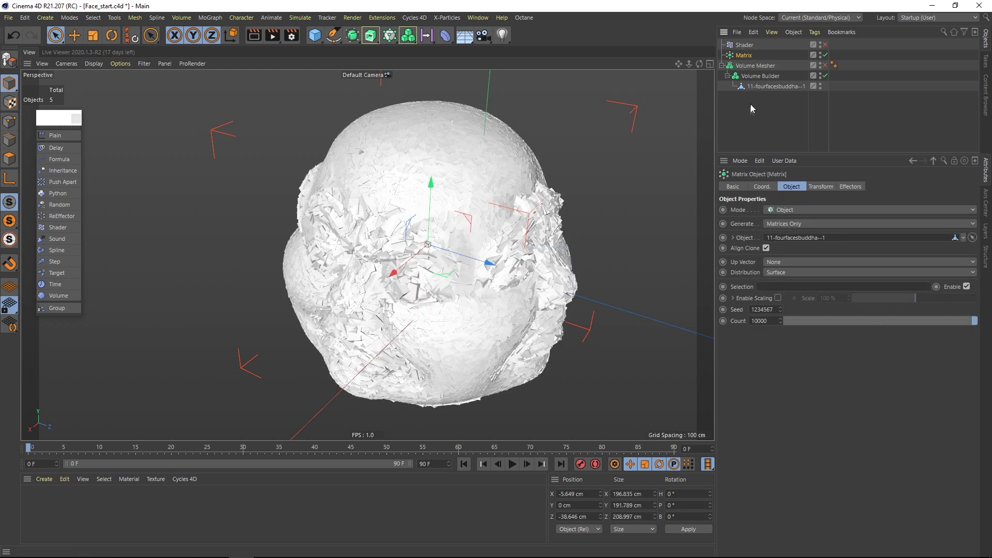
left_click(745, 46)
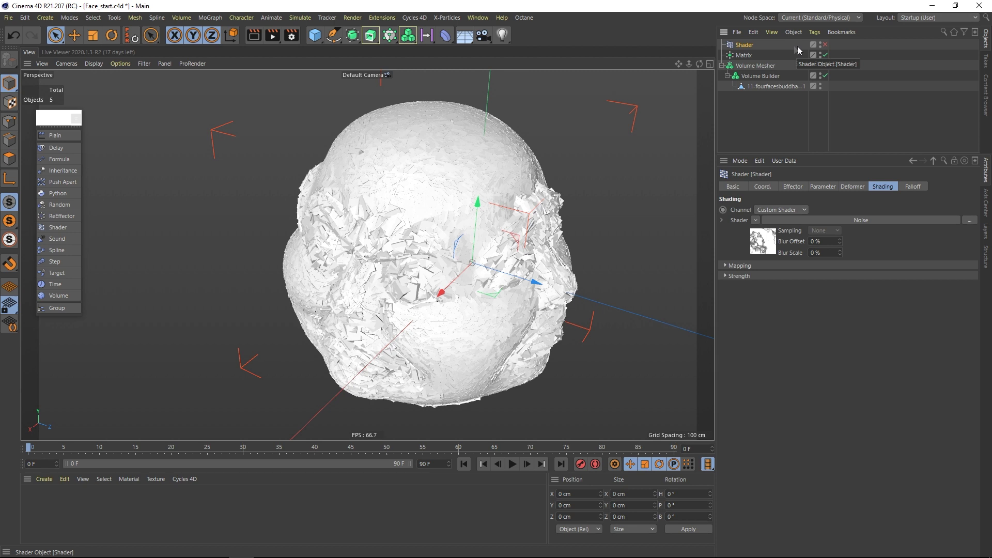
left_click(825, 46)
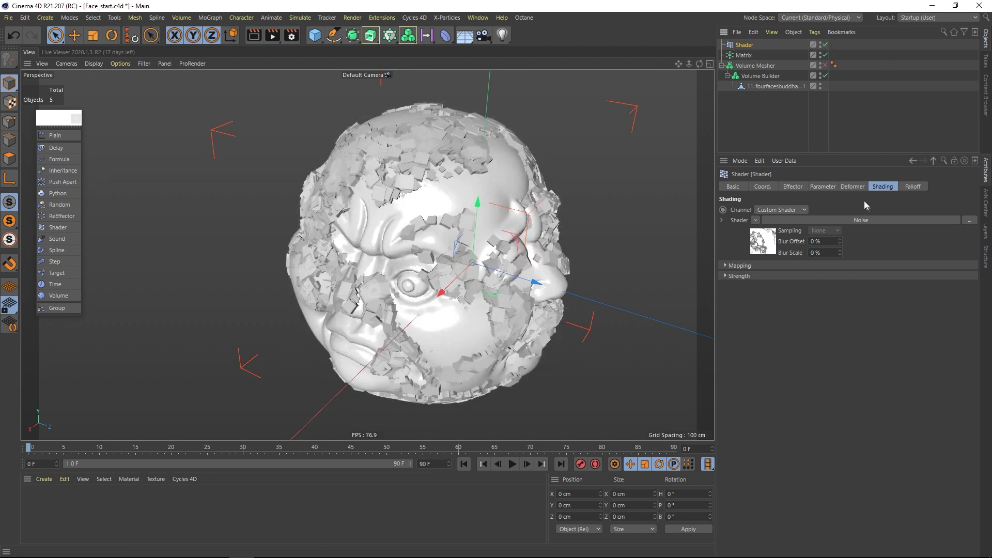
- Clear the Noise from the Shader effector's shader slot and add a Random Field to its falloff
left_click(756, 220)
left_click(765, 230)
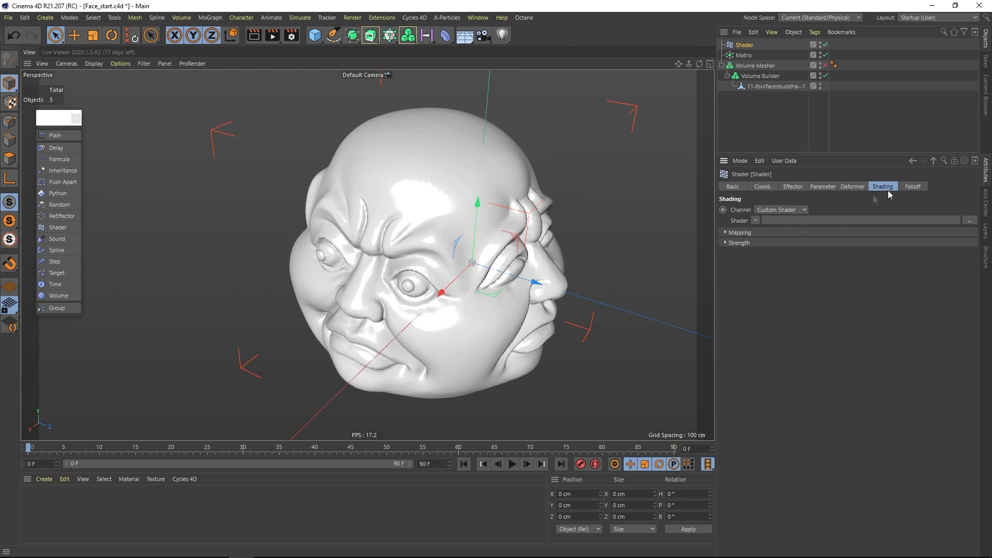
left_click(913, 188)
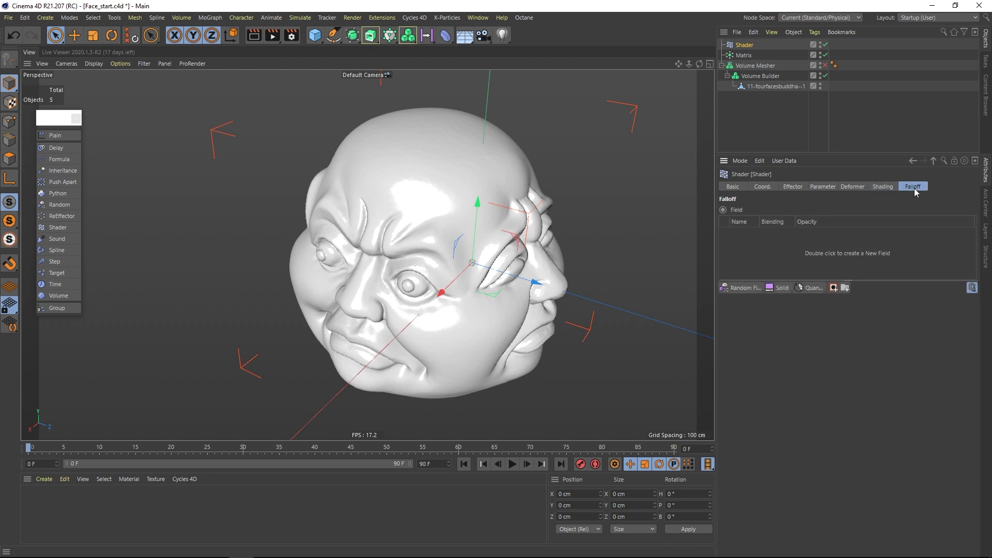
left_click(741, 287)
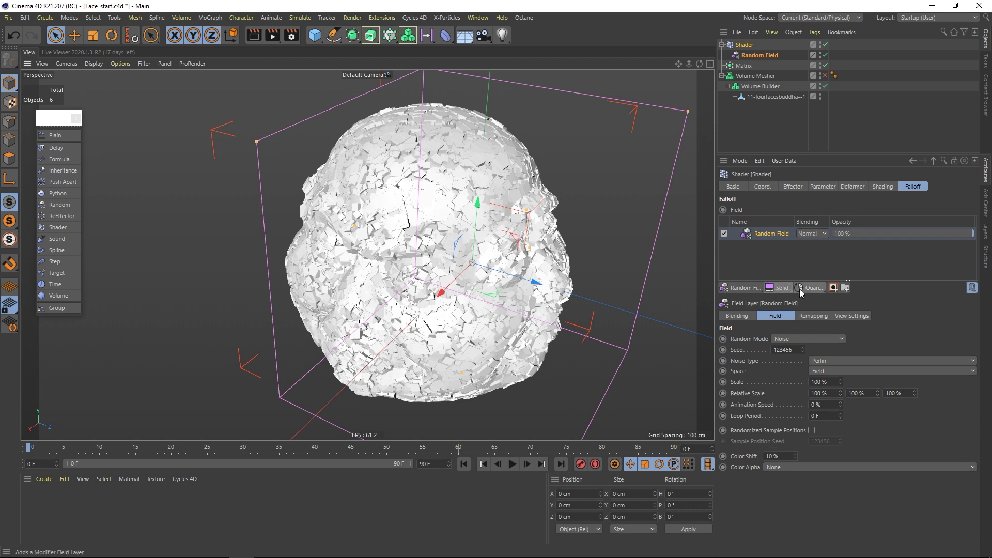
- Add a Curve modifier above the Random Field and steepen it, with its start near 0.05 and its end around the middle of the graph
left_click(821, 289)
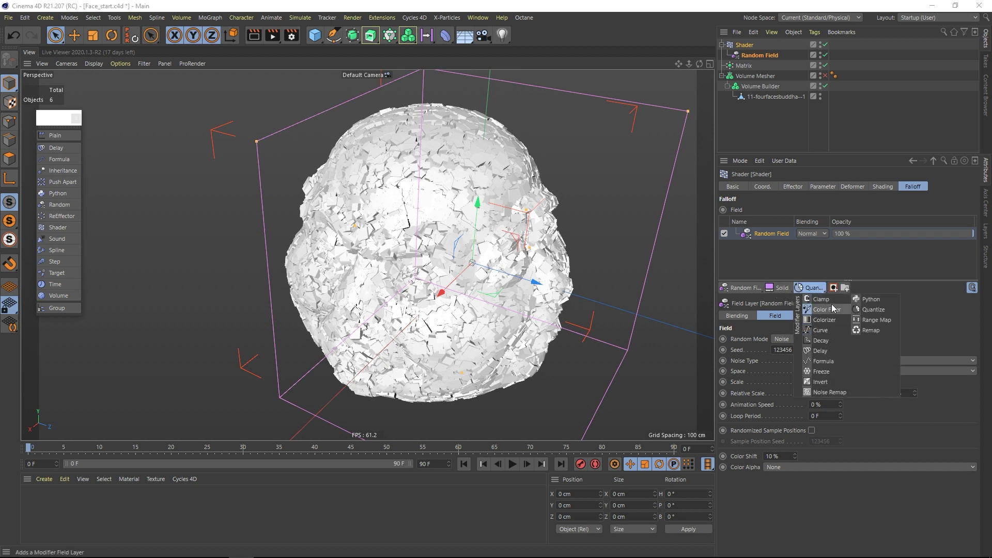
left_click(826, 330)
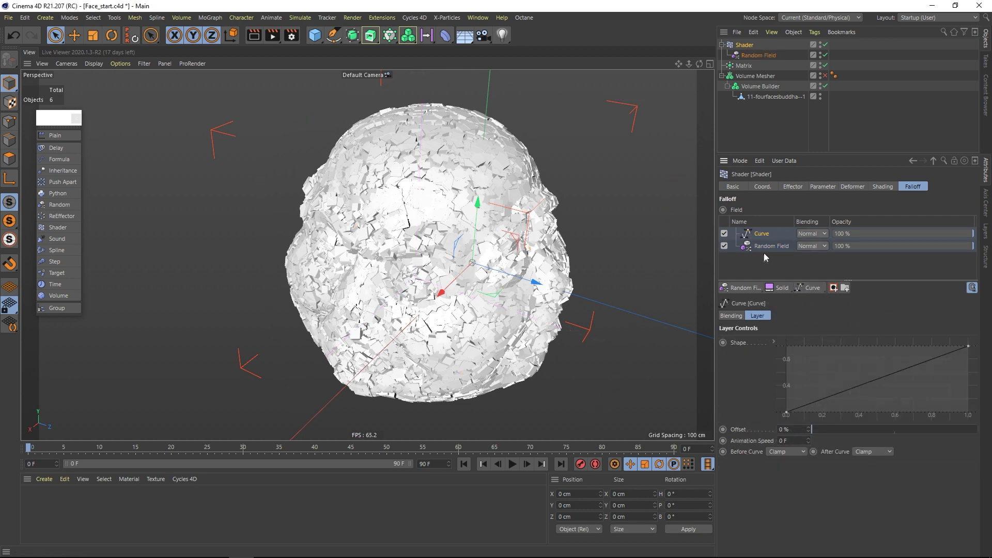
left_click_drag(786, 411, 826, 416)
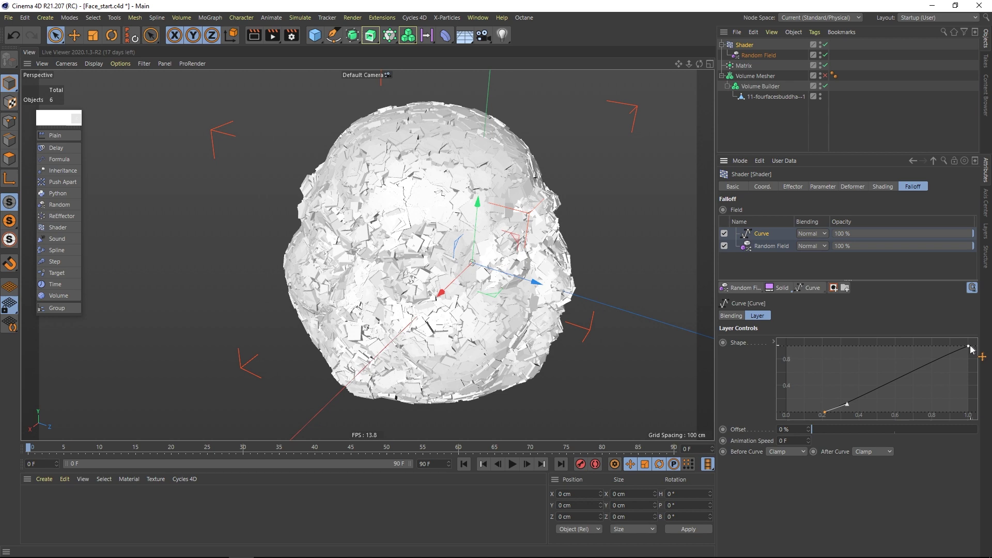
left_click_drag(968, 345, 864, 339)
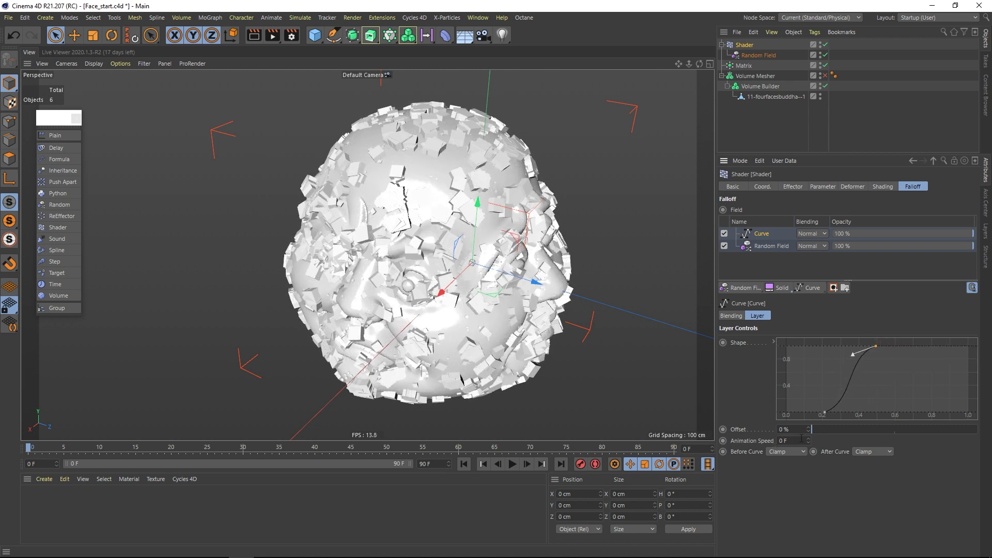
left_click_drag(823, 413, 796, 422)
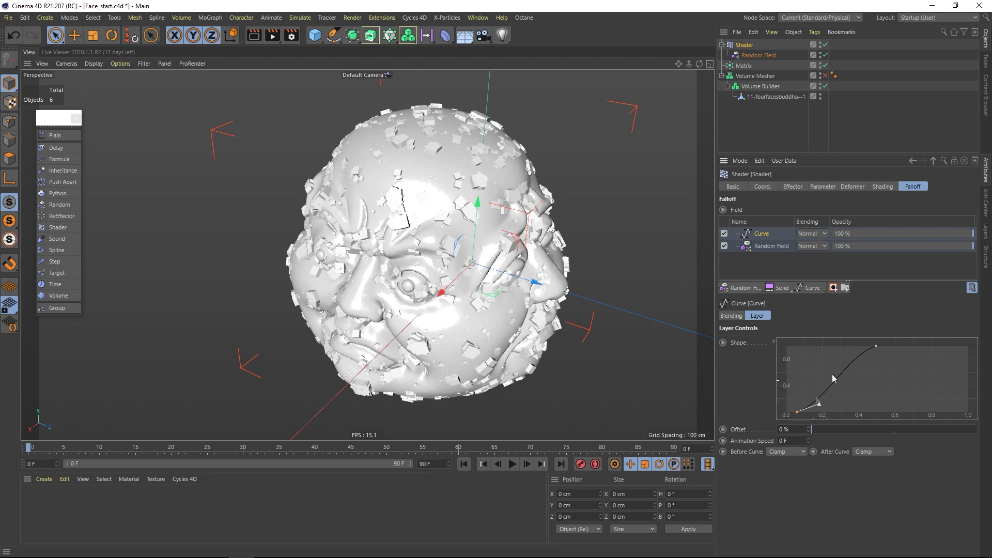
left_click(877, 347)
- Set the Random Field's noise scale to 500%
left_click(770, 246)
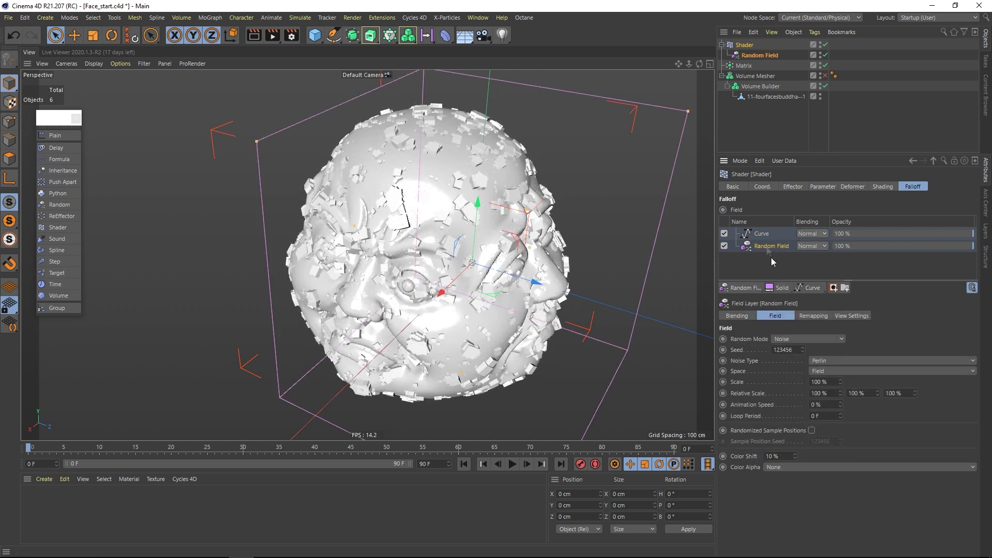
left_click(811, 382)
key("Return")
left_click_drag(418, 254, 449, 241, "alt")
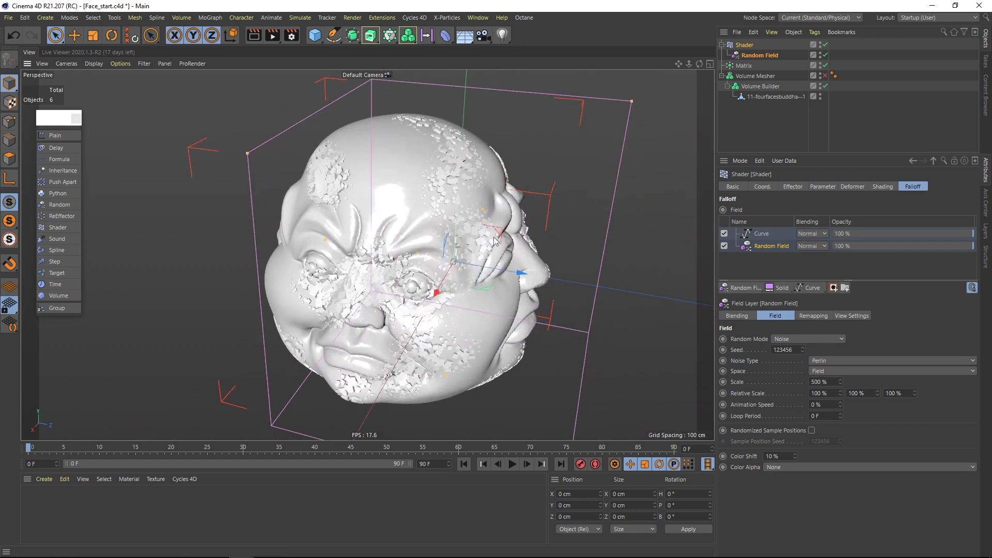
- Move the Matrix back into the Volume Builder, above the head mesh, keeping the Shader effector outside
left_click(774, 111)
left_click_drag(745, 45, 762, 90)
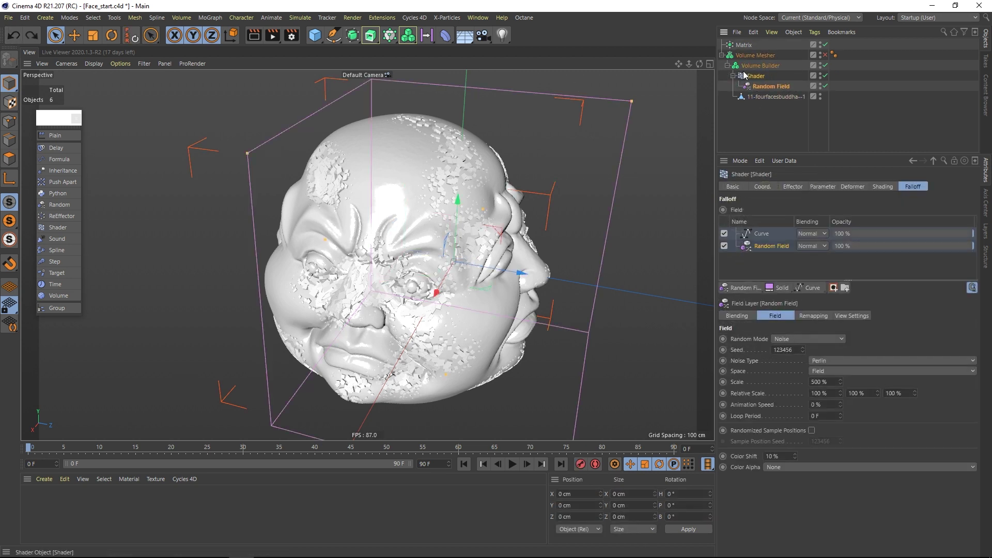
left_click_drag(755, 49, 769, 99)
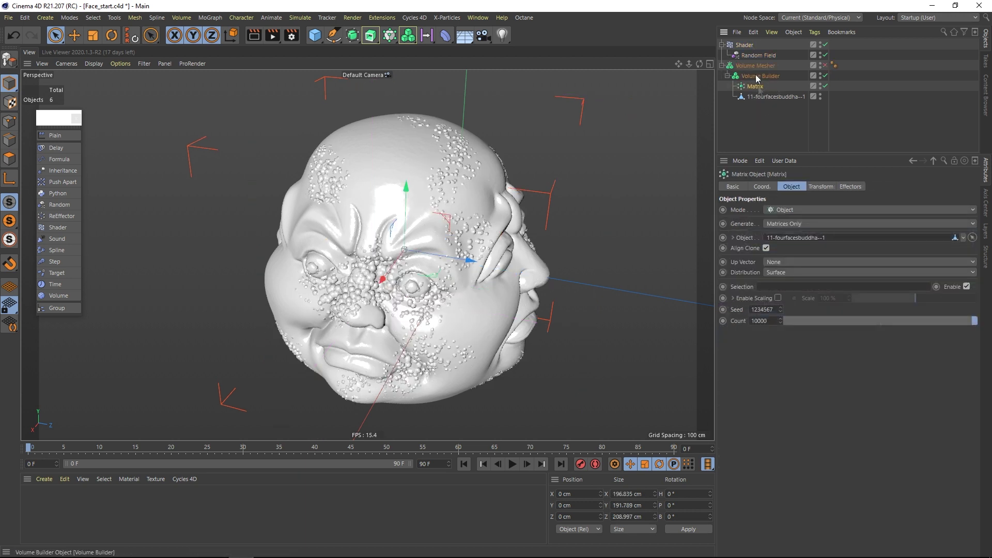
- Set the Matrix's radius in the Volume Builder to 8 cm
left_click(760, 76)
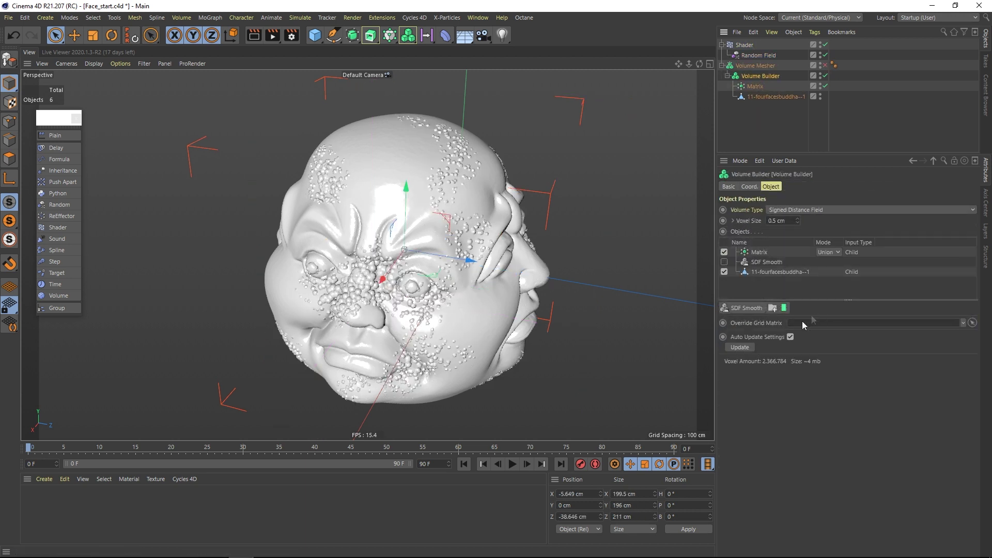
left_click(757, 252)
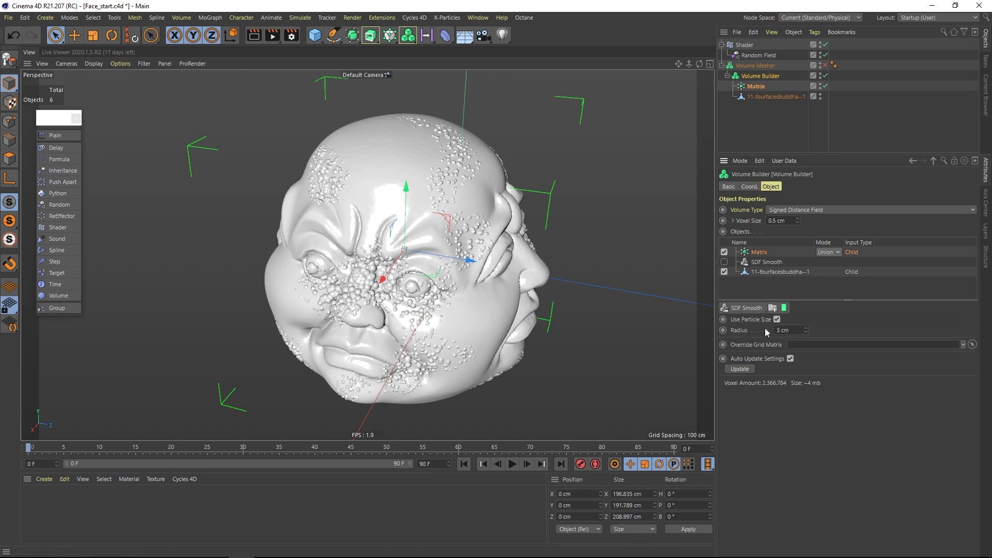
left_click_drag(791, 330, 764, 331)
type("8")
key("Return")
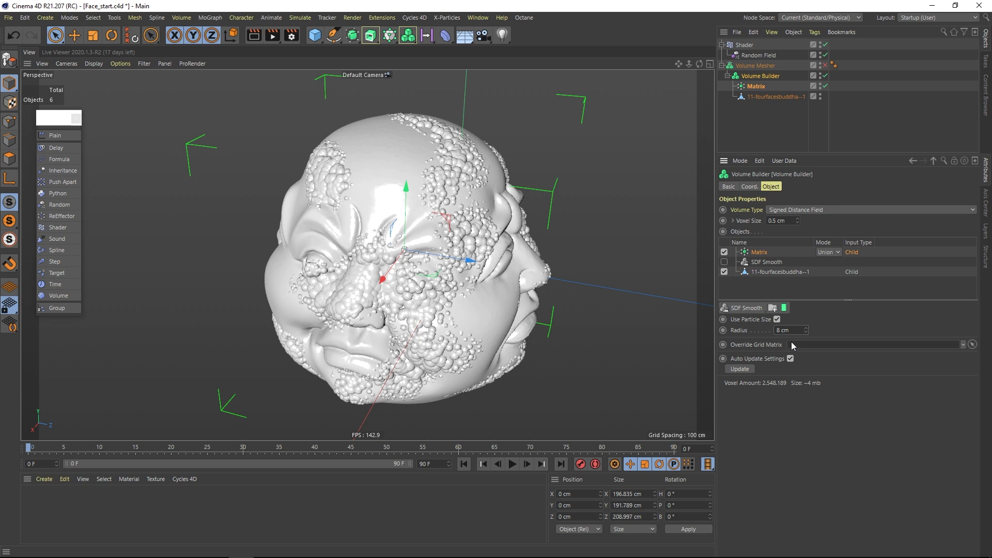
- Set the Matrix's radius in the Volume Builder to 20 cm
key("Return")
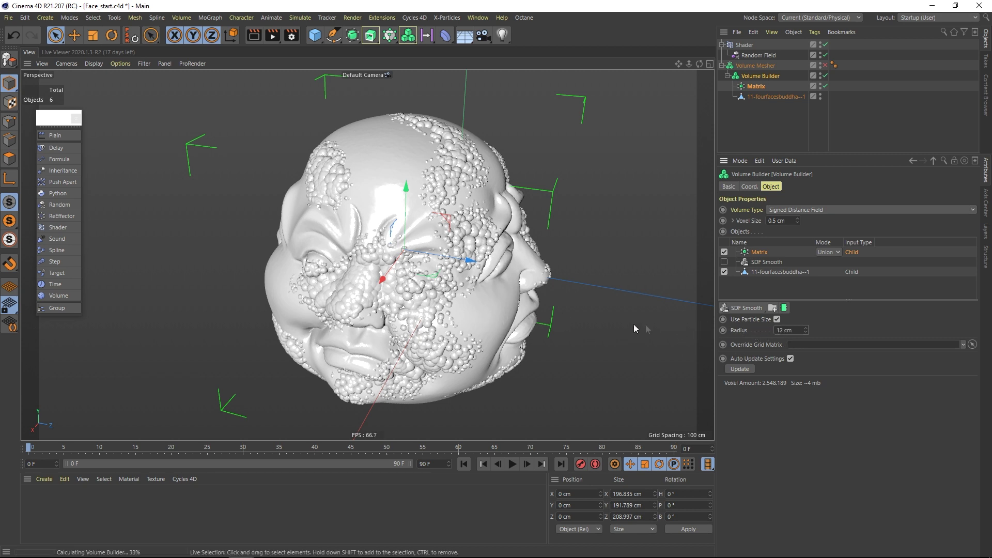
left_click_drag(796, 331, 759, 331)
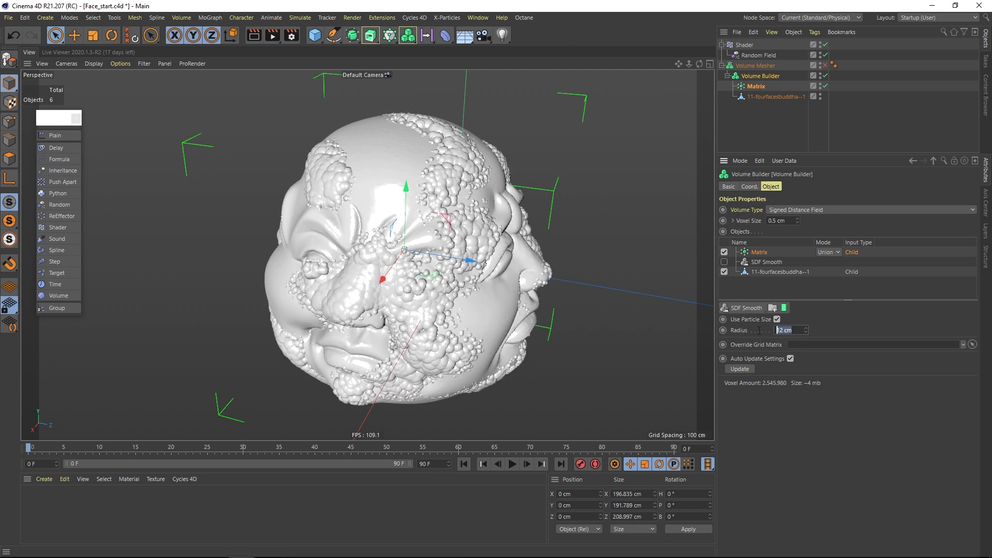
type("20")
key("Return")
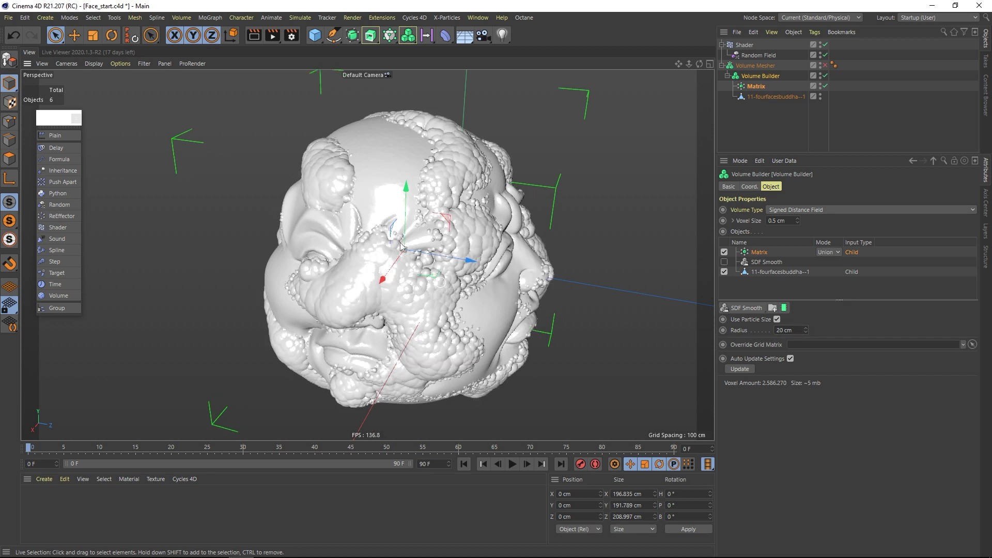
left_click_drag(402, 247, 443, 247, "alt")
left_click_drag(470, 279, 493, 292, "alt")
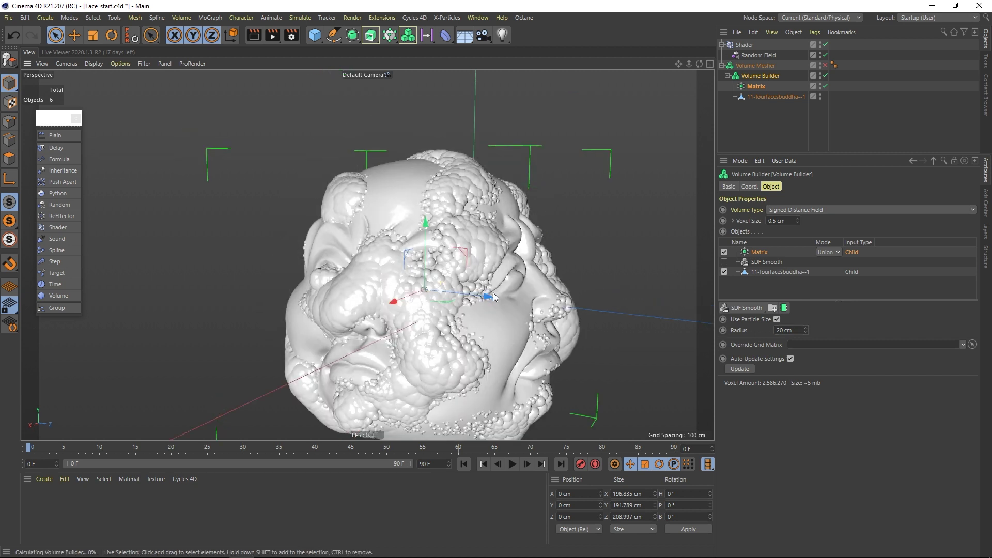
- Move the SDF Smooth filter above the Matrix in the Volume Builder's object list and enable it
left_click(757, 129)
left_click(764, 78)
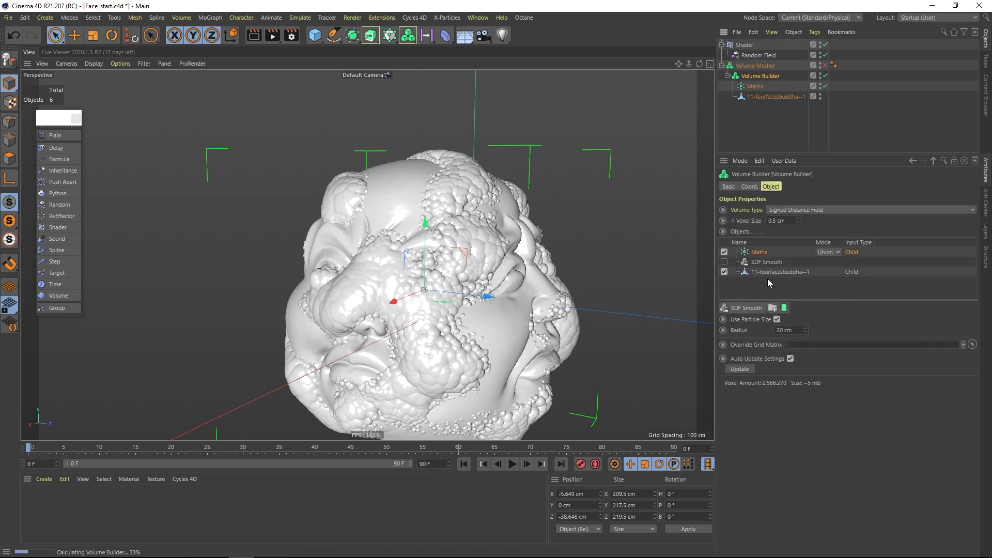
left_click_drag(746, 264, 769, 248)
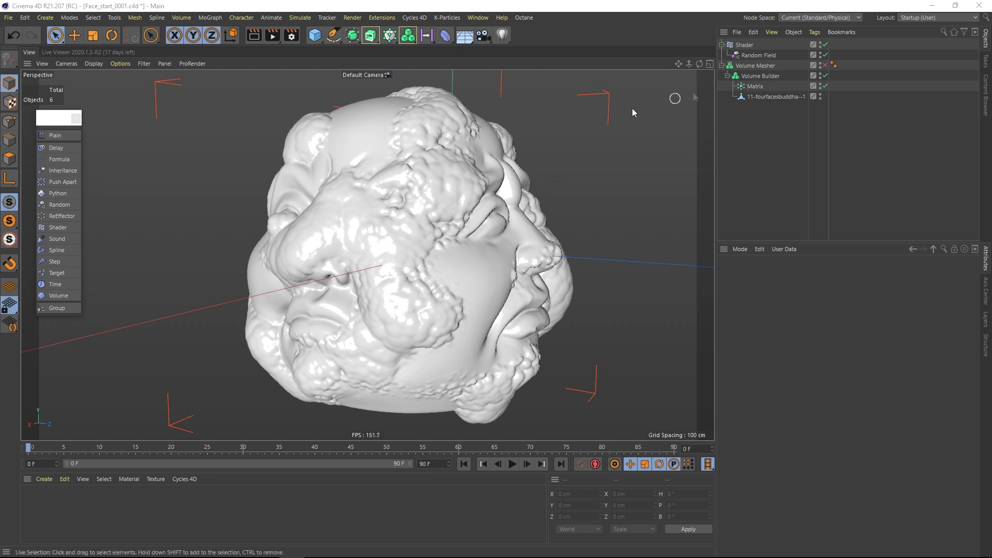
- Set the Matrix's clone count to 5000
left_click(762, 86)
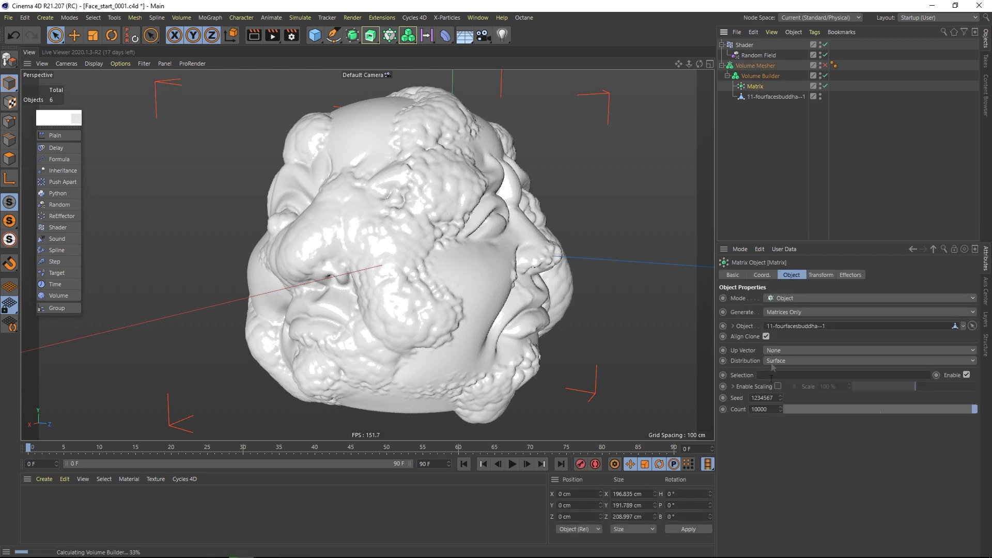
left_click(759, 409)
type("5000")
- Set the Volume Builder's voxel size to 1 cm
left_click(764, 76)
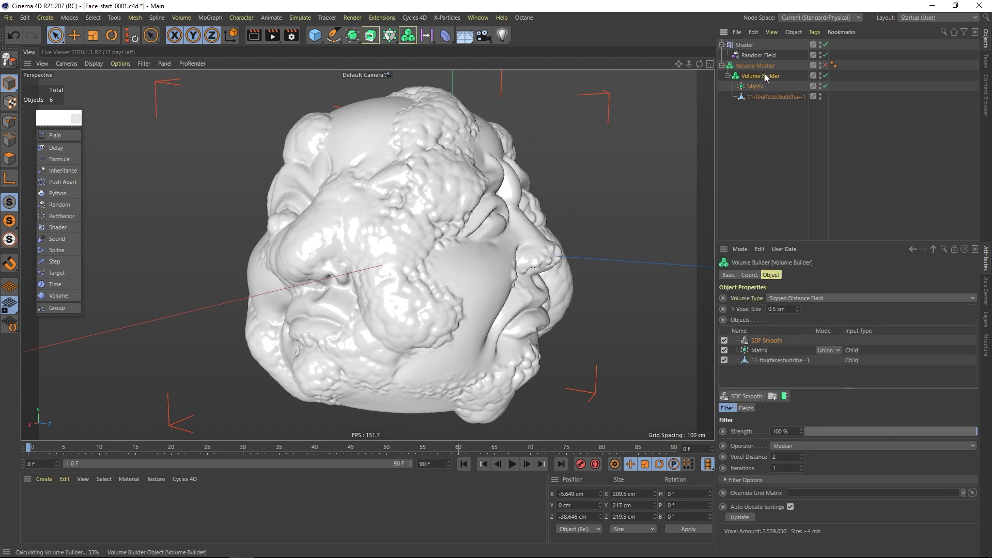
left_click(760, 350)
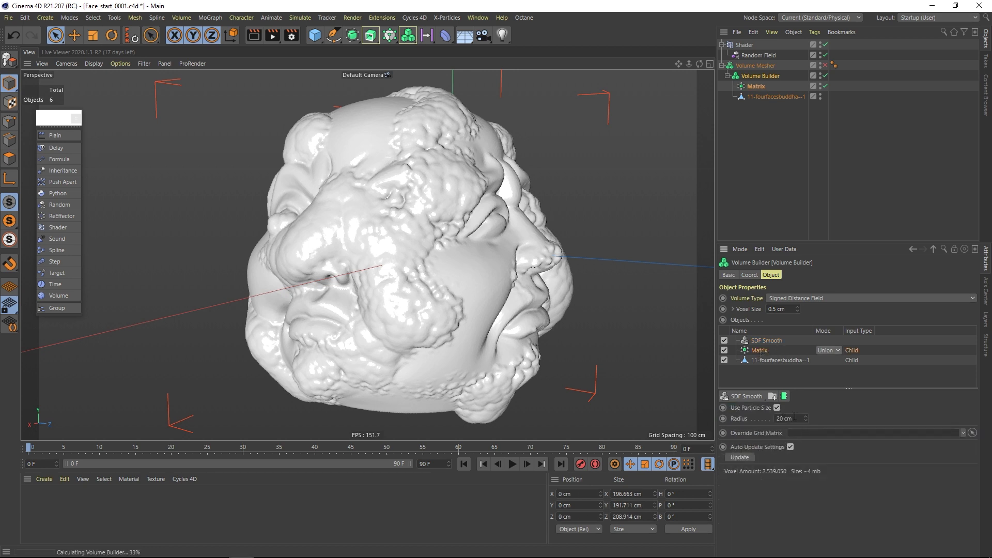
left_click(777, 419)
left_click(773, 309)
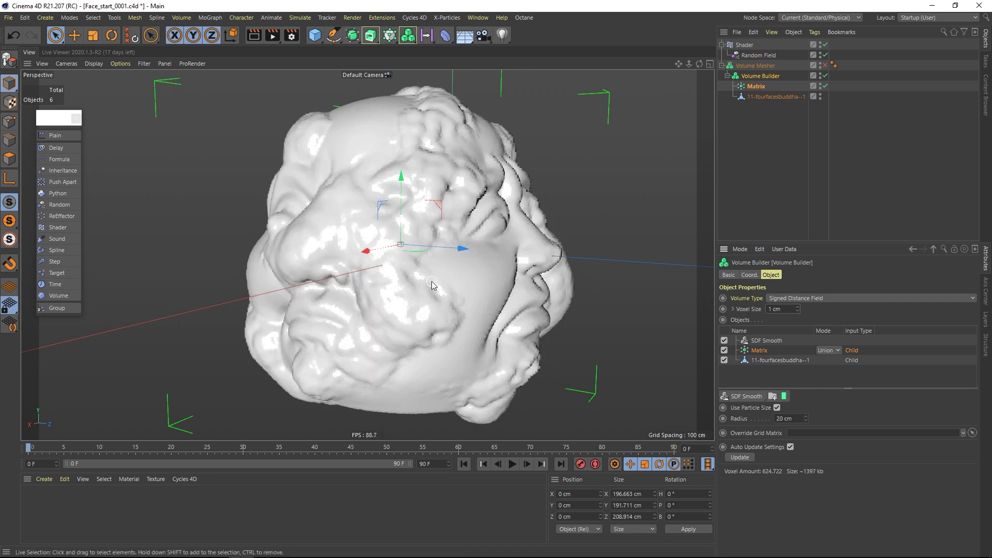
left_click(733, 146)
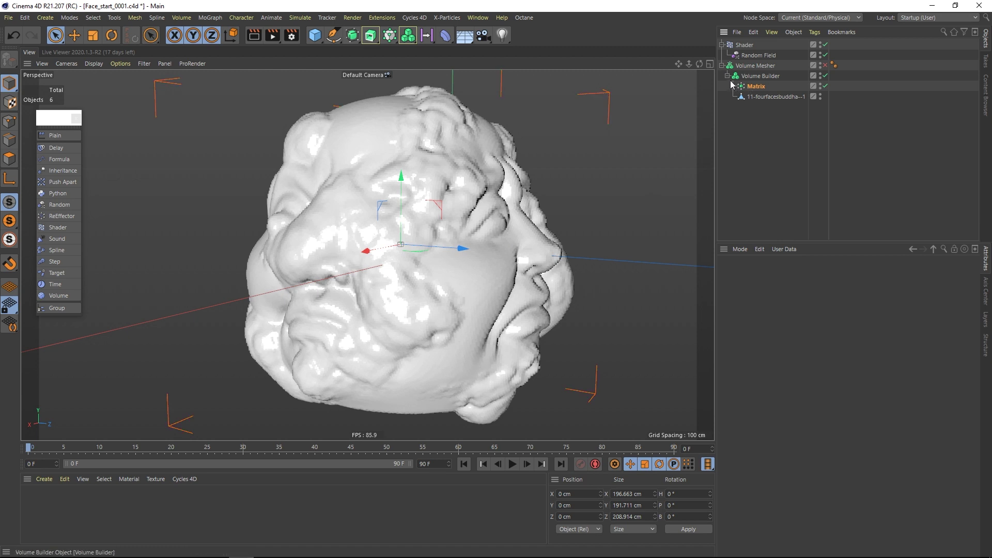
- Collapse the Volume Mesher hierarchy and rename the mesher as Volume Mesher_1
left_click(727, 76)
left_click(722, 65)
left_click(750, 66)
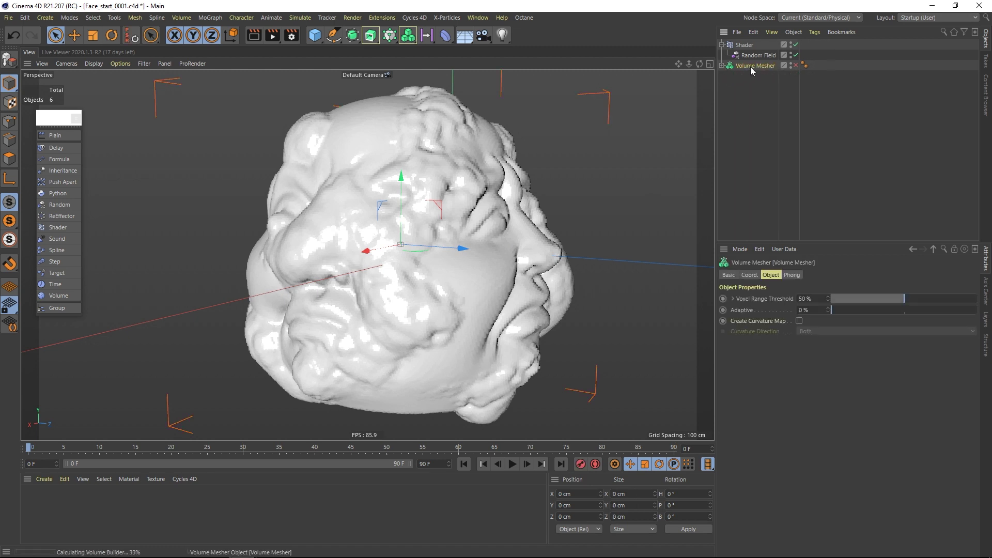
double_click(778, 66)
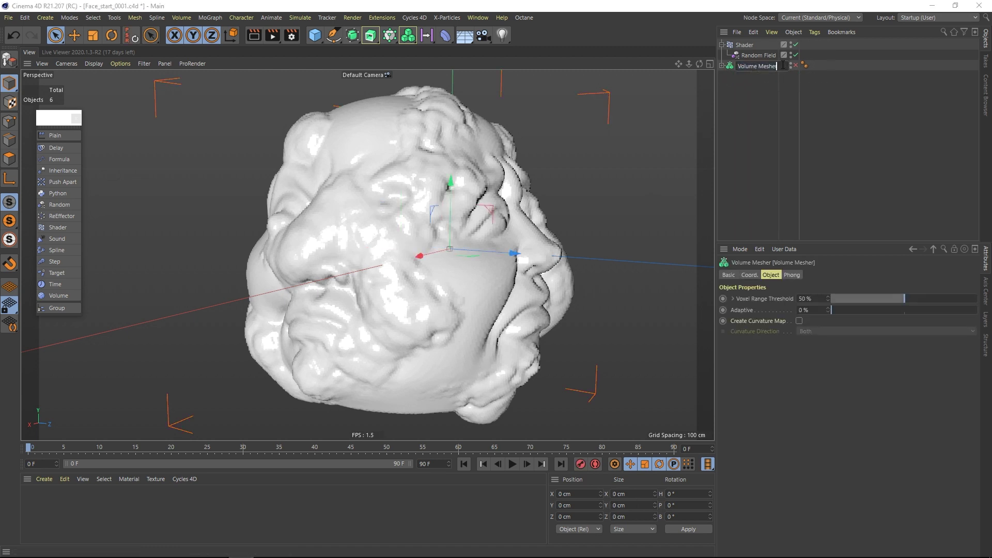
type("_1")
key("Return")
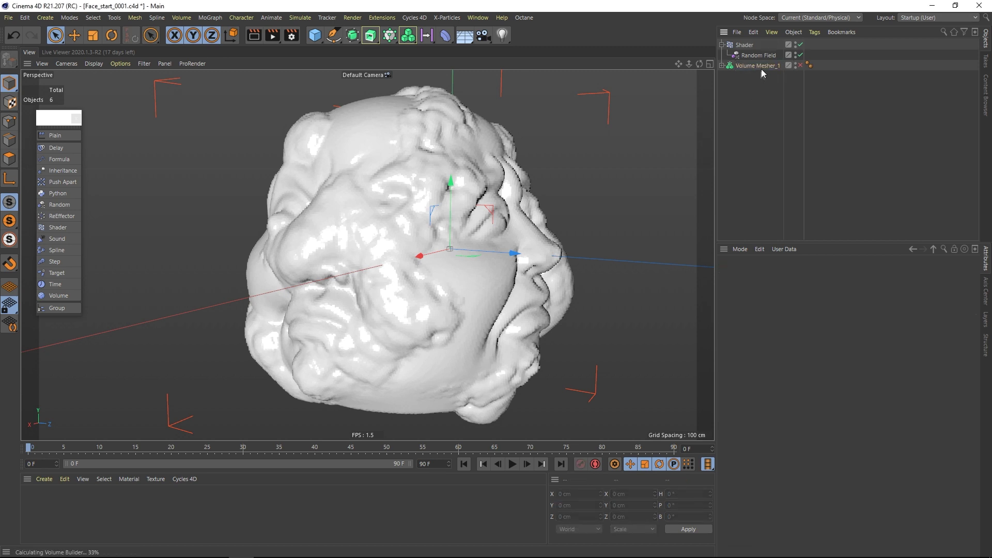
- Duplicate Volume Mesher_1 with its children and rename the copy as Volume Mesher_2
left_click_drag(762, 67, 762, 79, "ctrl")
left_click(722, 76)
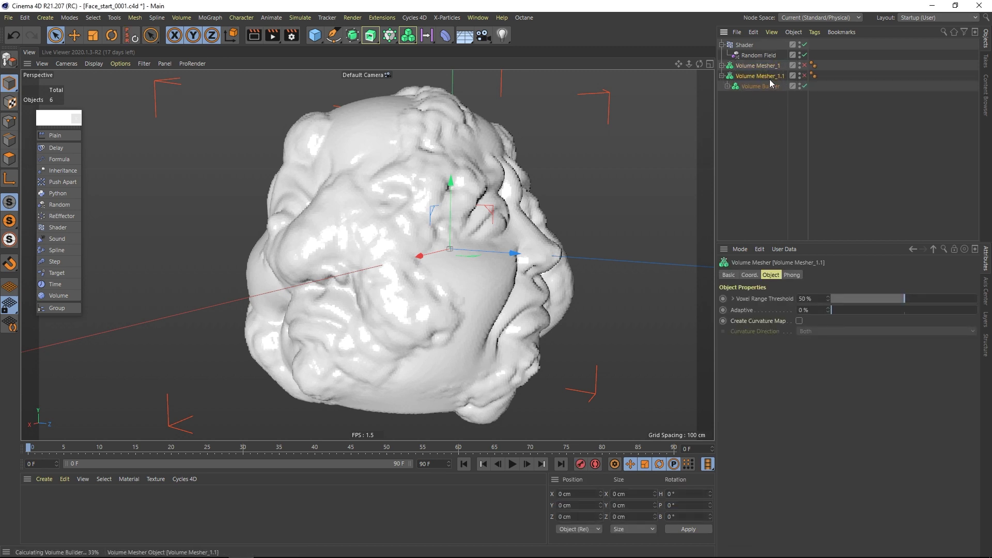
double_click(791, 76)
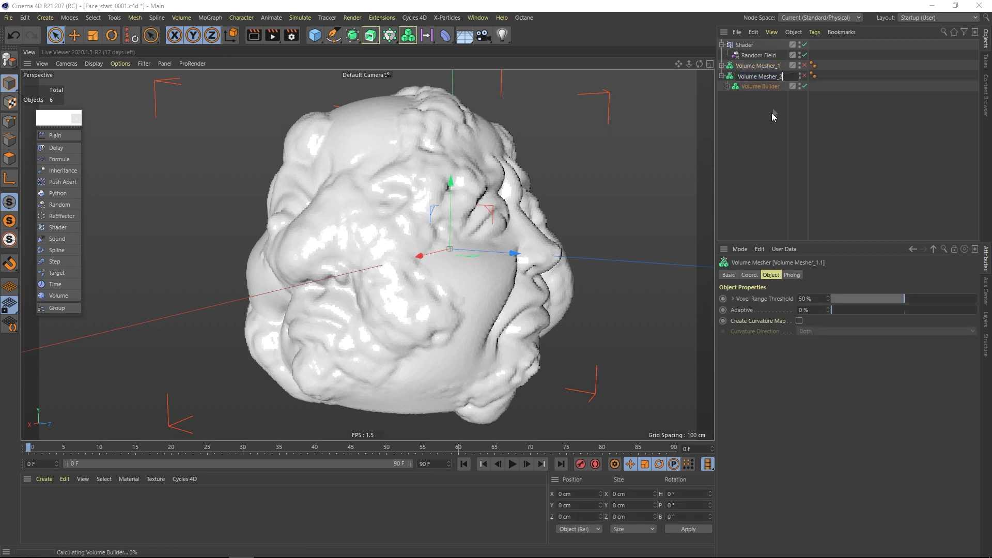
key("BackSpace")
key("BackSpace")
key("BackSpace")
type("2")
key("Return")
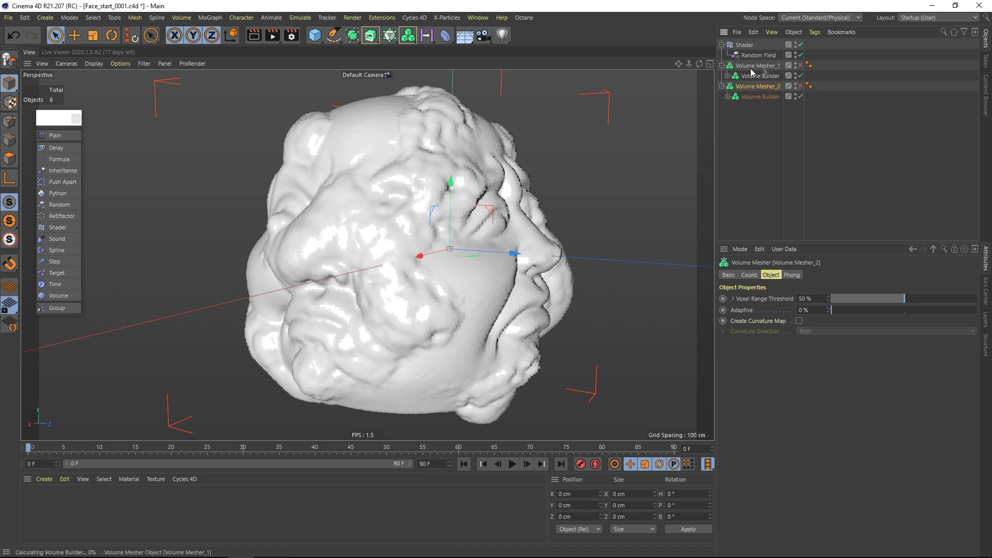
- Hide and disable Volume Mesher_1 together with its Volume Builder, Matrix and head mesh
left_click(722, 66)
left_click(825, 85)
left_click(825, 75)
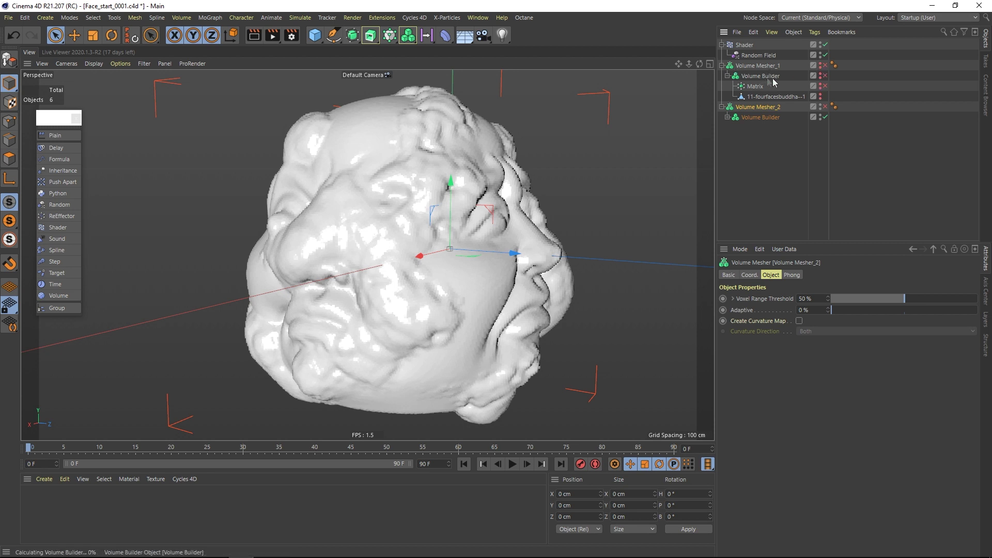
- Try placing the head mesh above the Matrix in Volume Mesher_2's Volume Builder with its mode set to Subtract
left_click(728, 118)
left_click(610, 262)
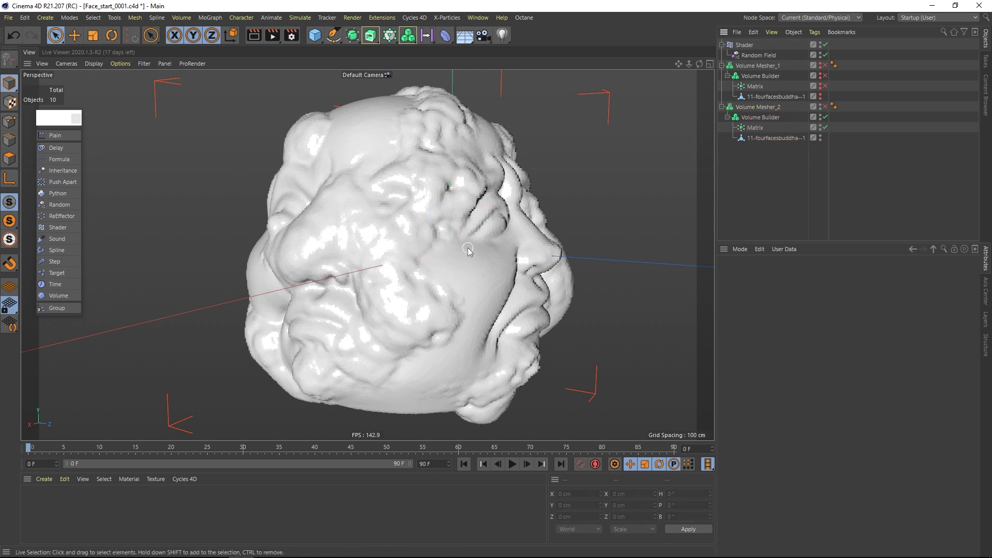
left_click(758, 130)
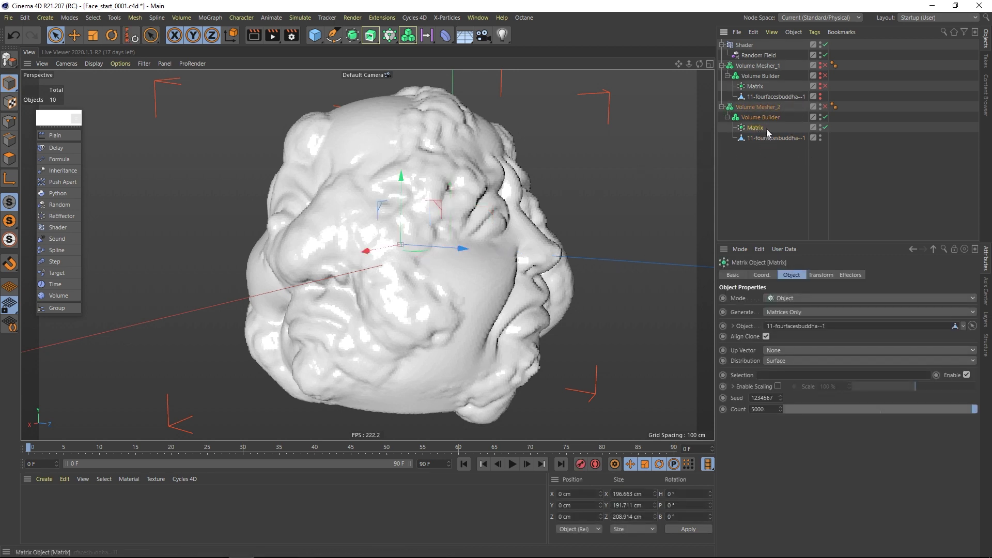
left_click(761, 118)
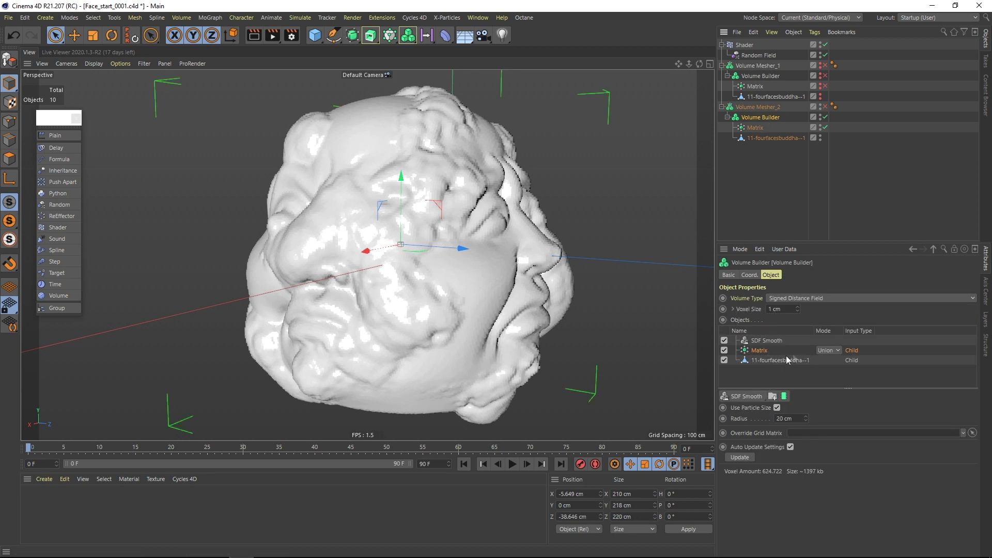
left_click_drag(768, 360, 773, 348)
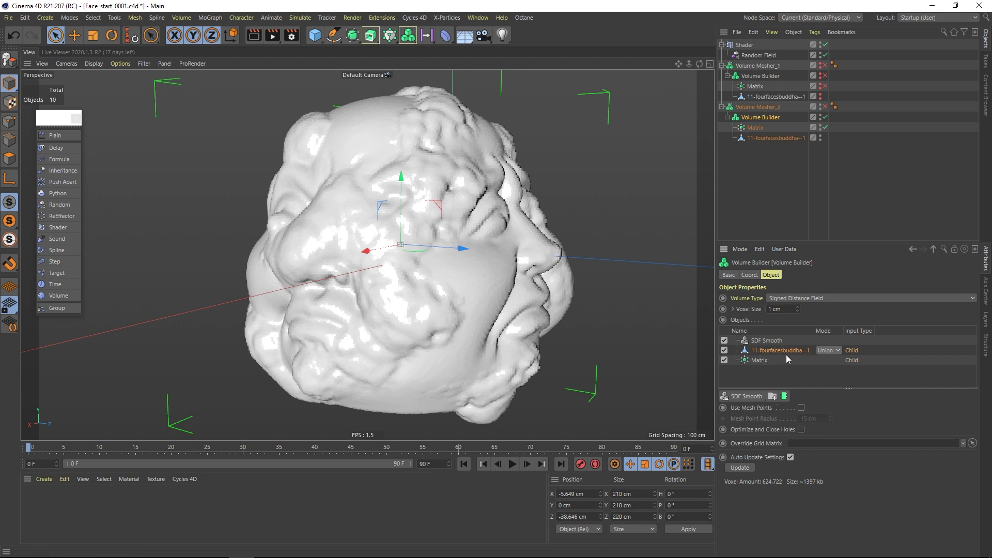
left_click(838, 353)
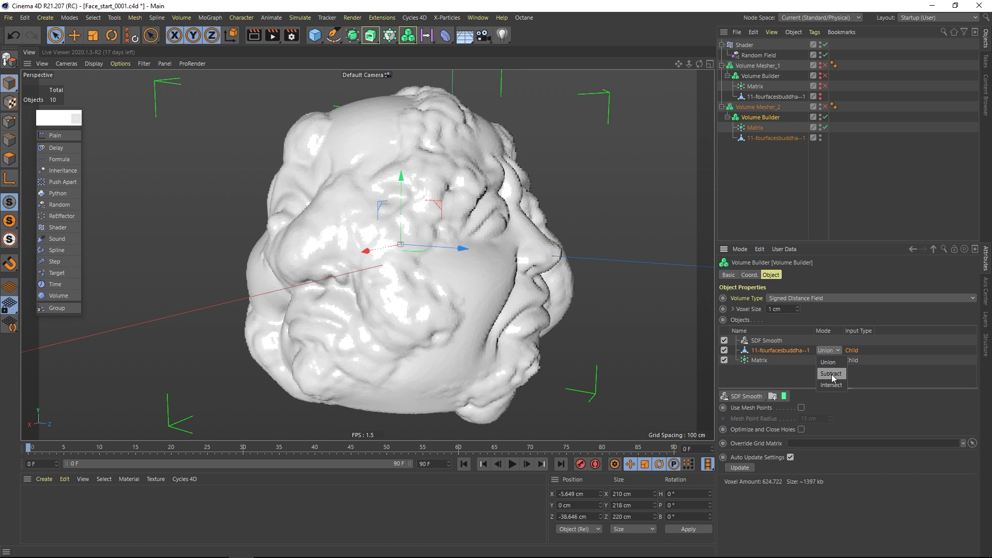
left_click(831, 374)
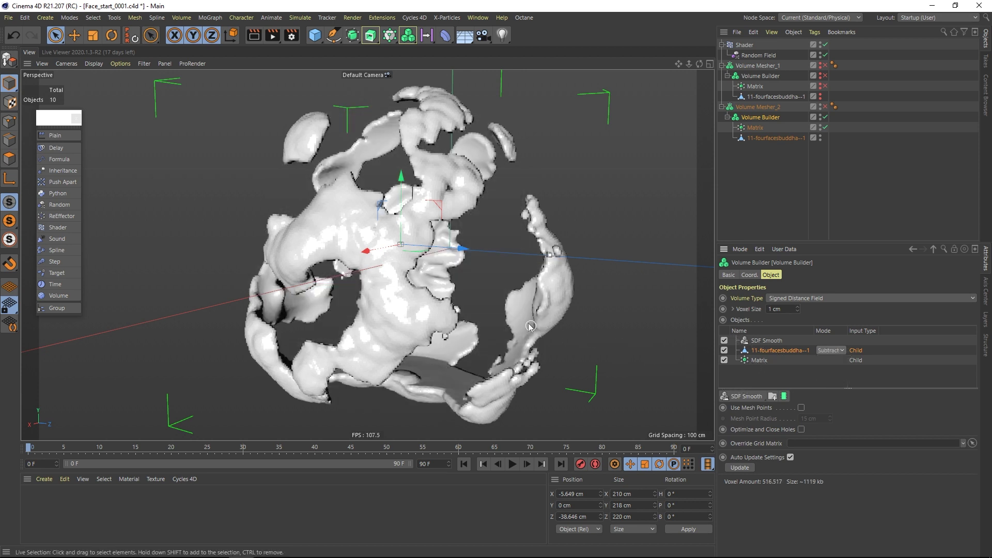
left_click_drag(486, 315, 559, 303, "alt")
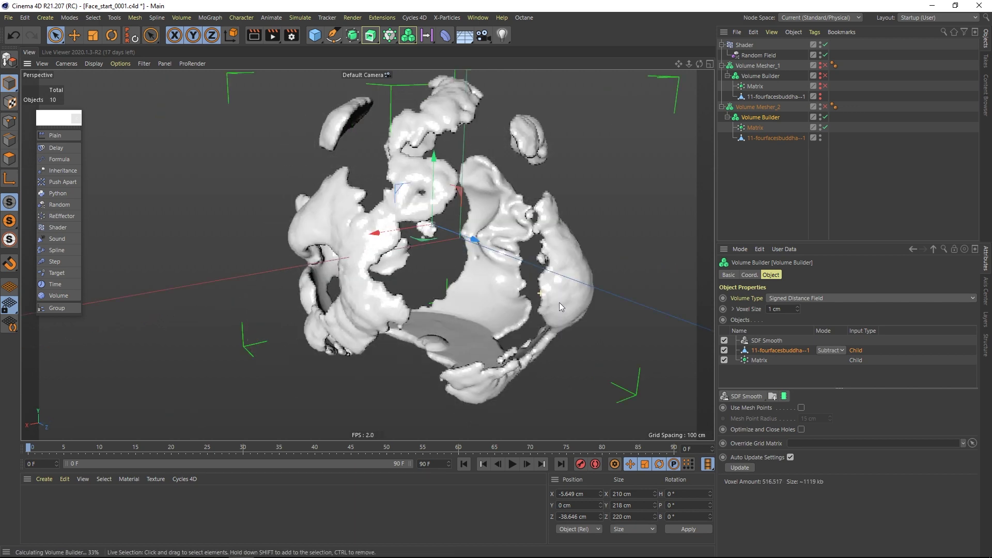
- Move the Matrix back above the head mesh in the second Volume Builder, using Subtract as its mode
left_click_drag(498, 274, 659, 295, "alt")
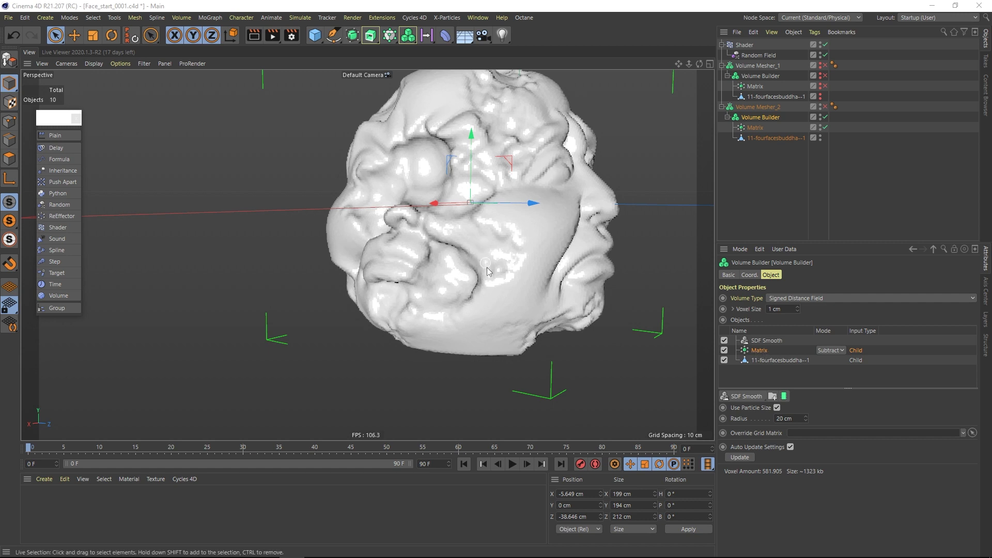
left_click(454, 244)
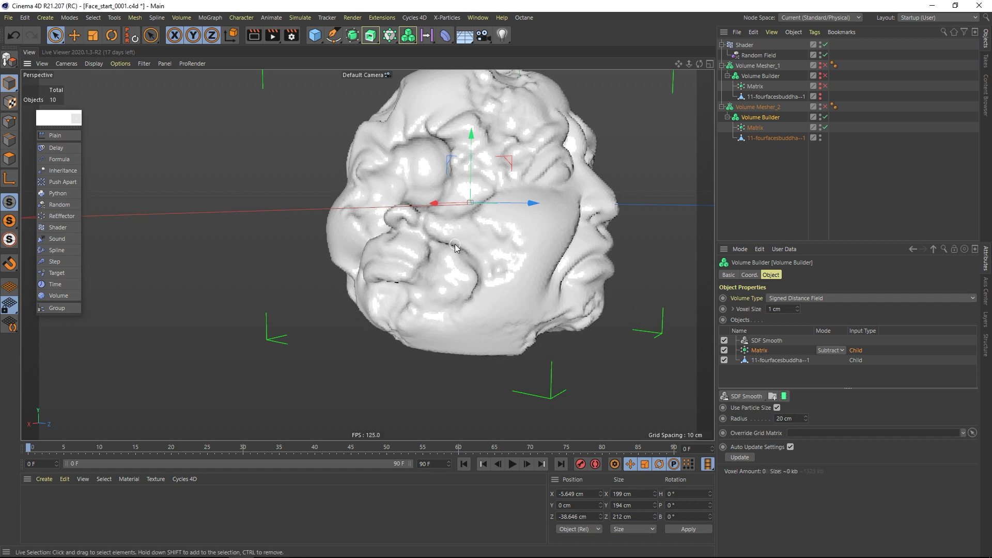
- Set the count of Volume Mesher_2's Matrix to 10000 and its Volume Builder's voxel size to 0.5 cm
left_click(757, 128)
left_click(750, 410)
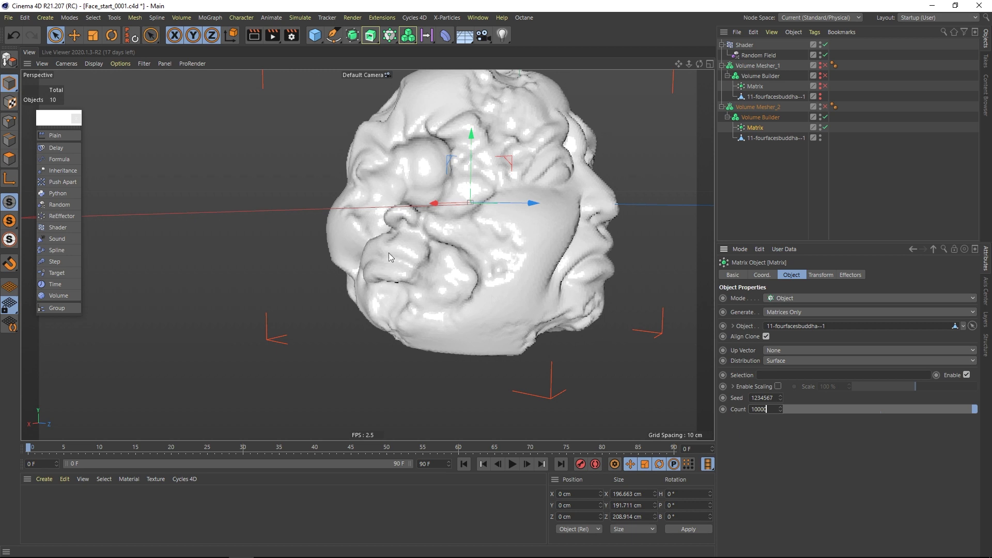
type("10000")
key("Return")
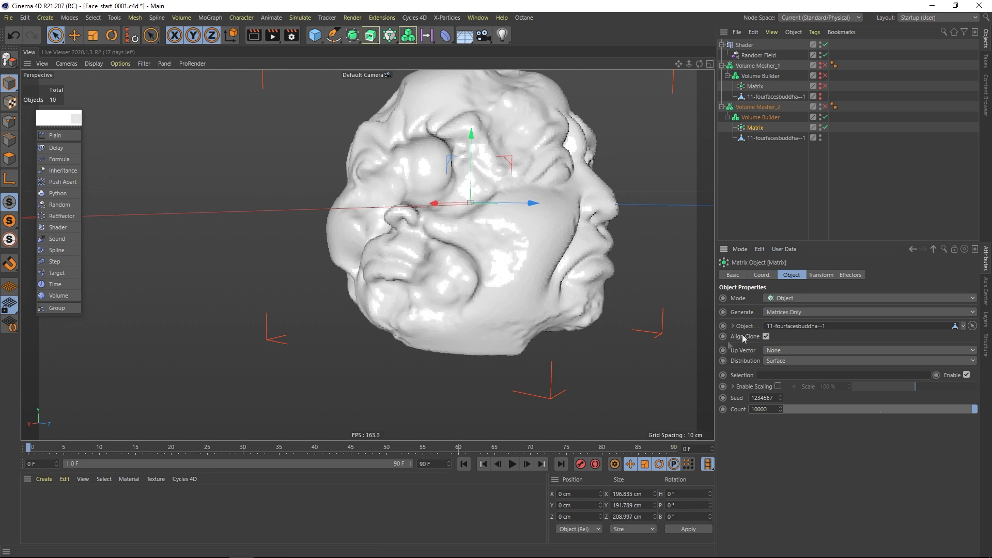
left_click(762, 117)
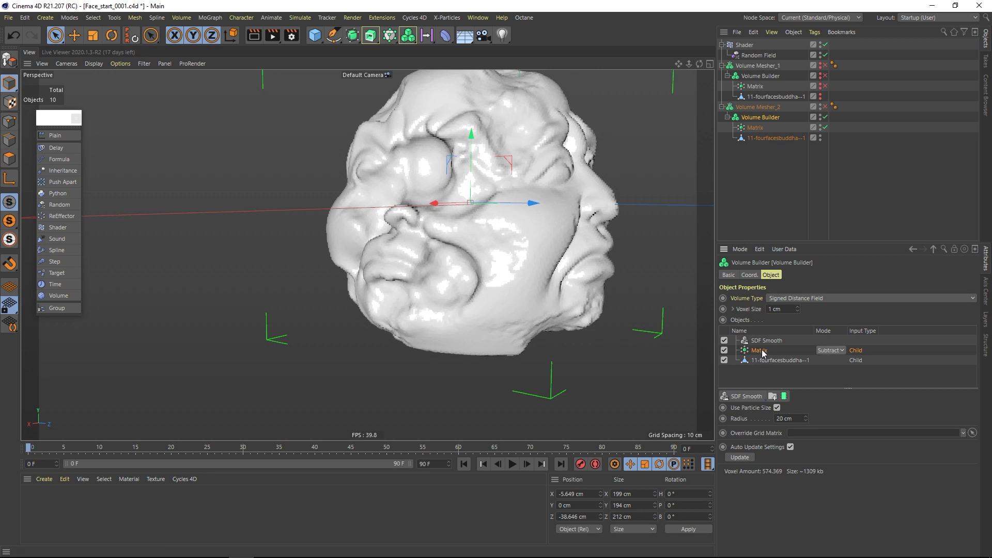
double_click(784, 309)
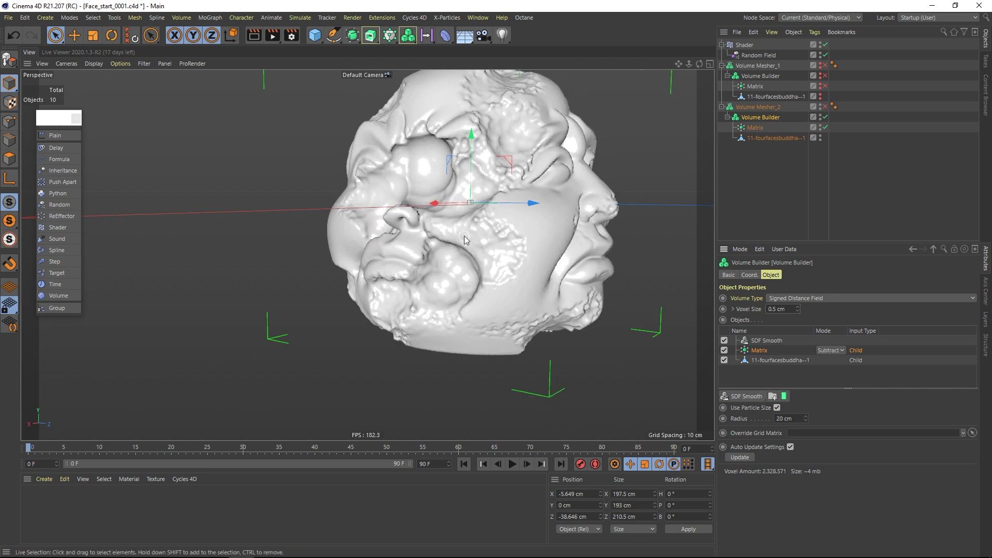
- Compare the head with SDF Smooth off and on, keep it enabled, and set its voxel distance to 1
left_click(768, 342)
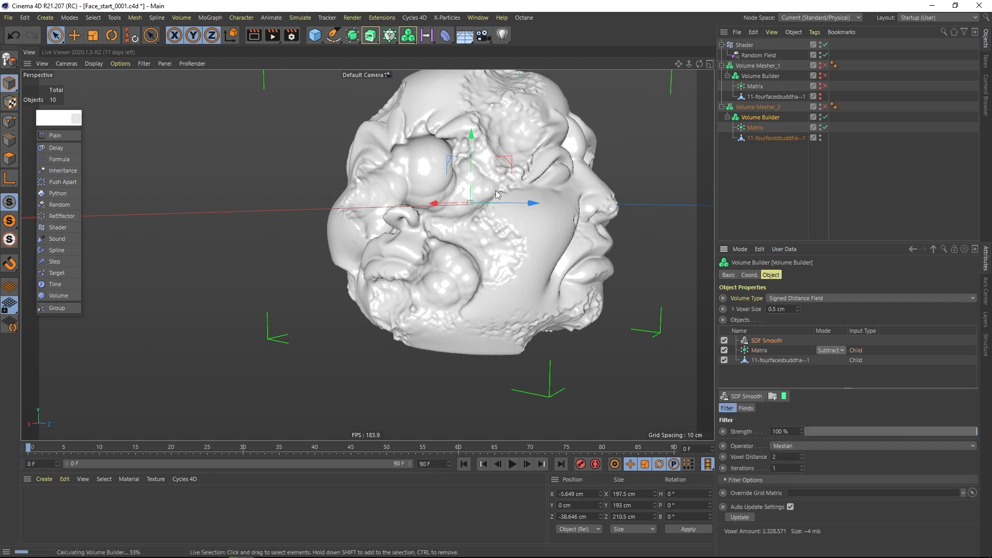
left_click(724, 340)
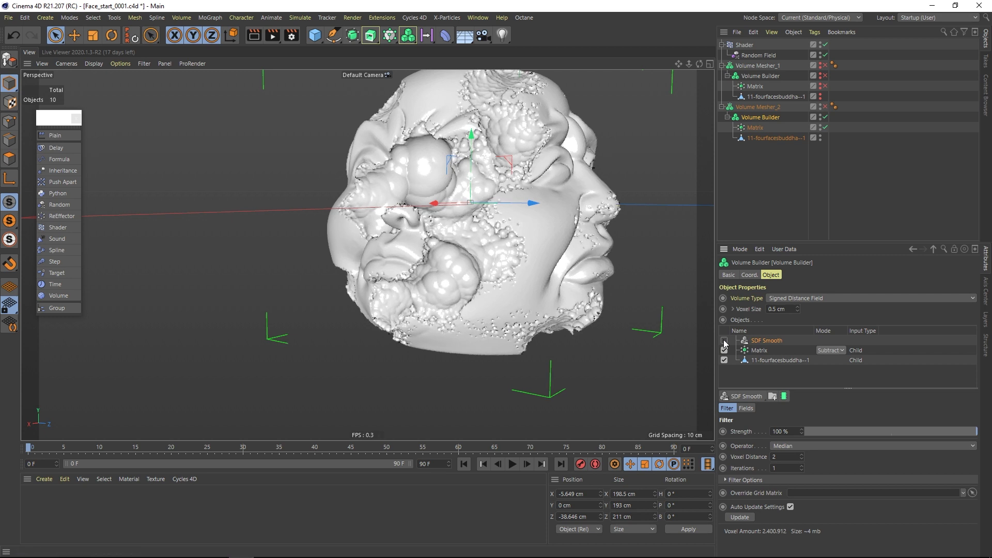
left_click(724, 340)
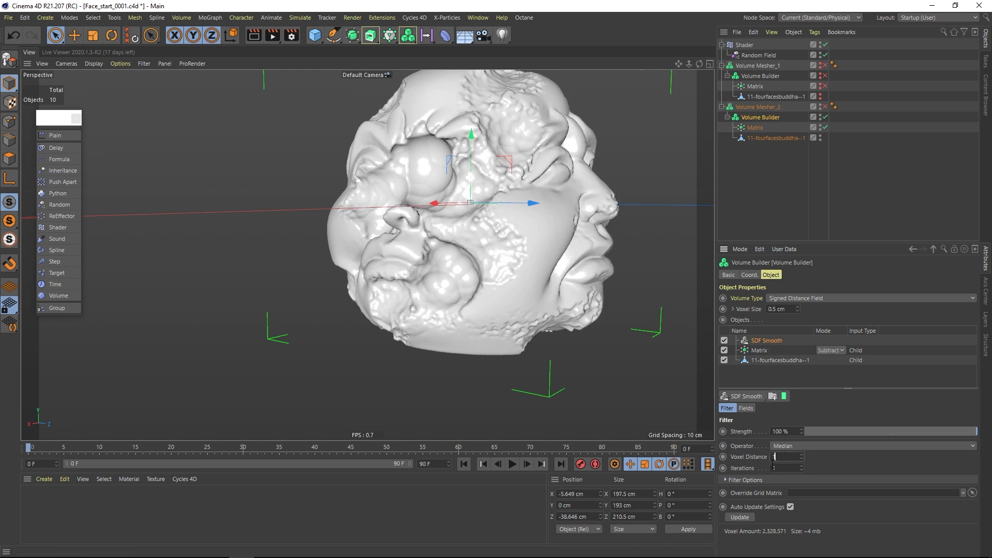
key("Return")
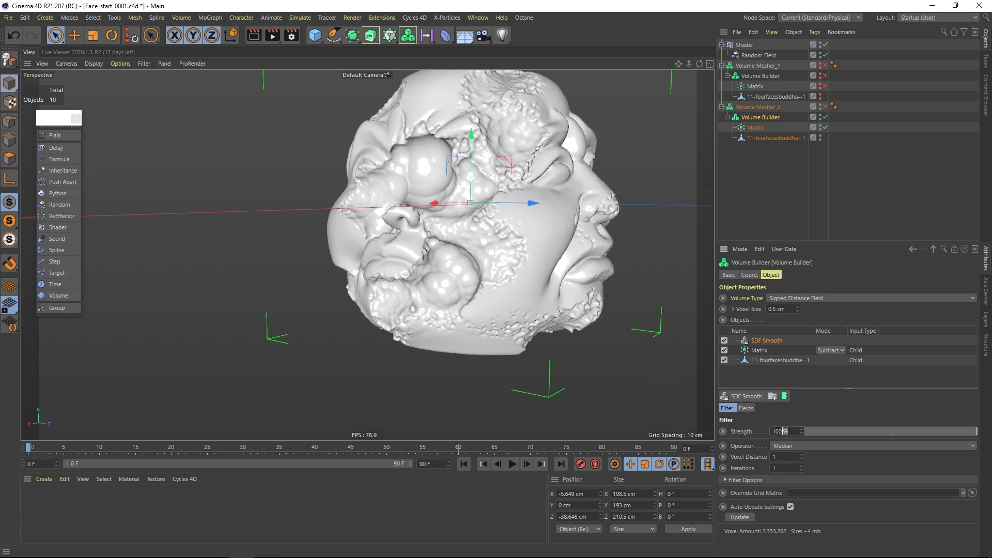
- Set the SDF Smooth strength to 50% and compare the head with the smoothing off and on, leaving it enabled
key("Return")
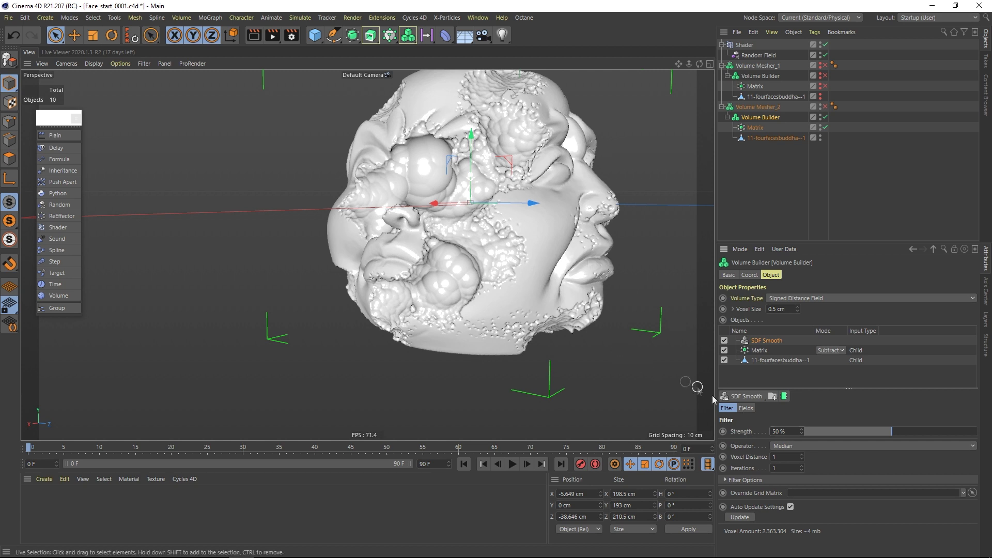
left_click(724, 341)
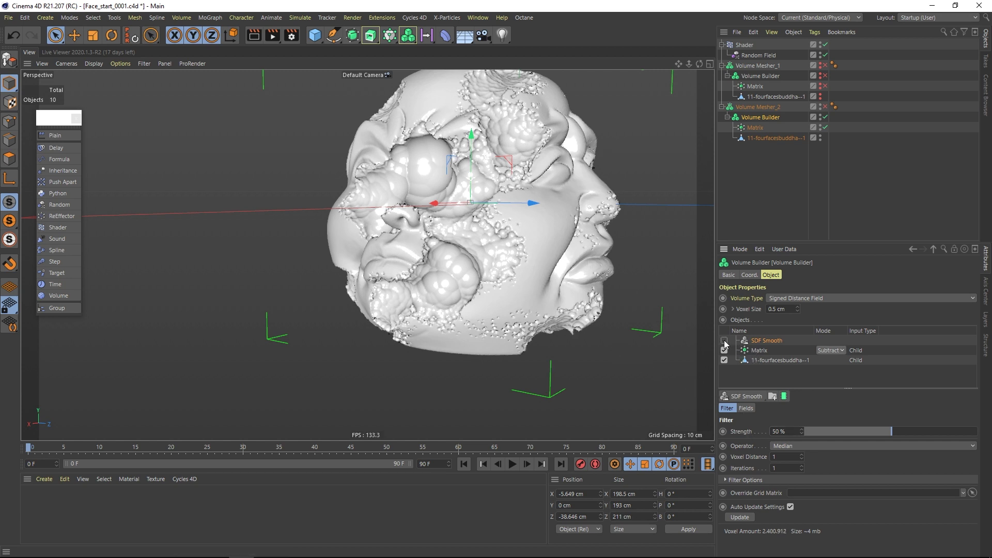
left_click(724, 341)
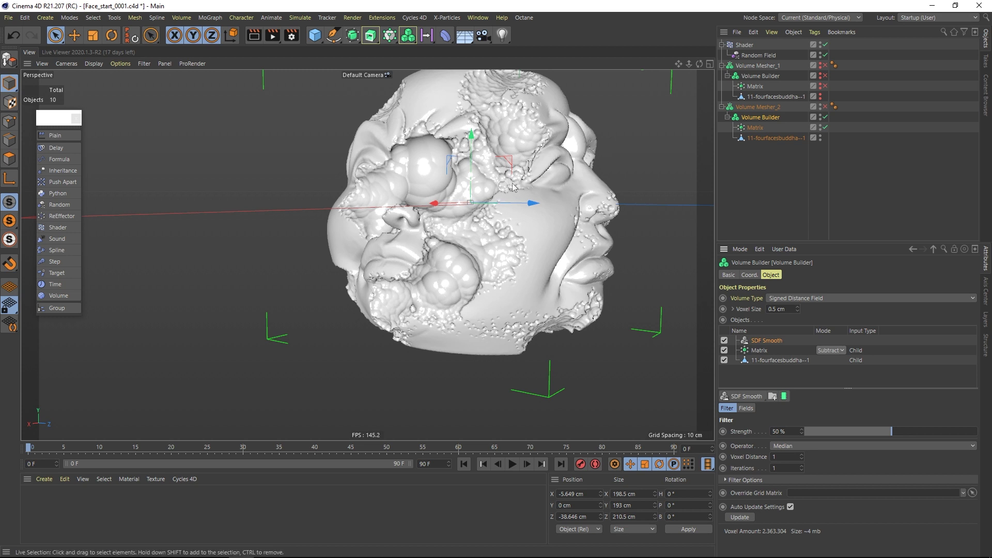
- Turn on the display color of Volume Mesher_2's Volume Builder and make it orange with hue 35°, saturation 88% and value 100%
left_click(749, 183)
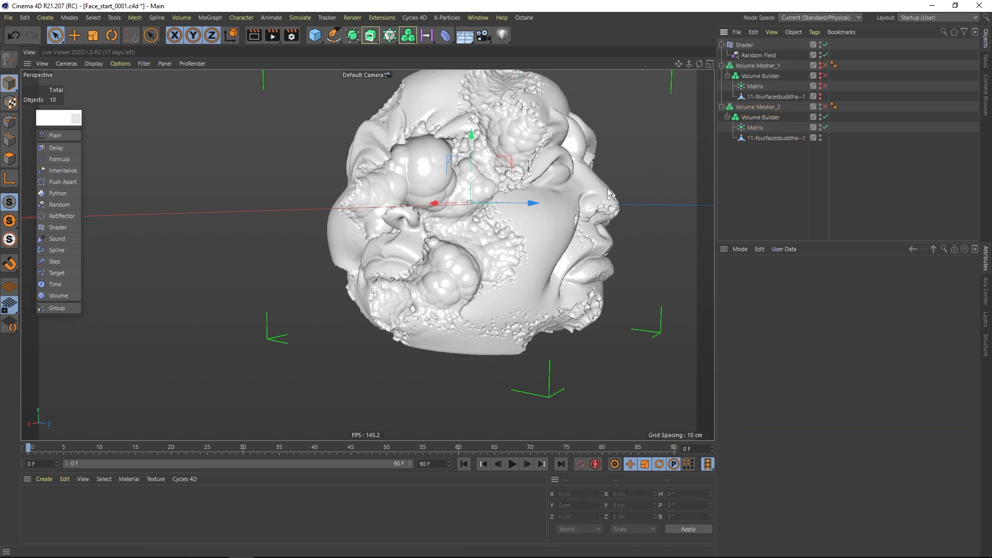
left_click(768, 108)
left_click(767, 117)
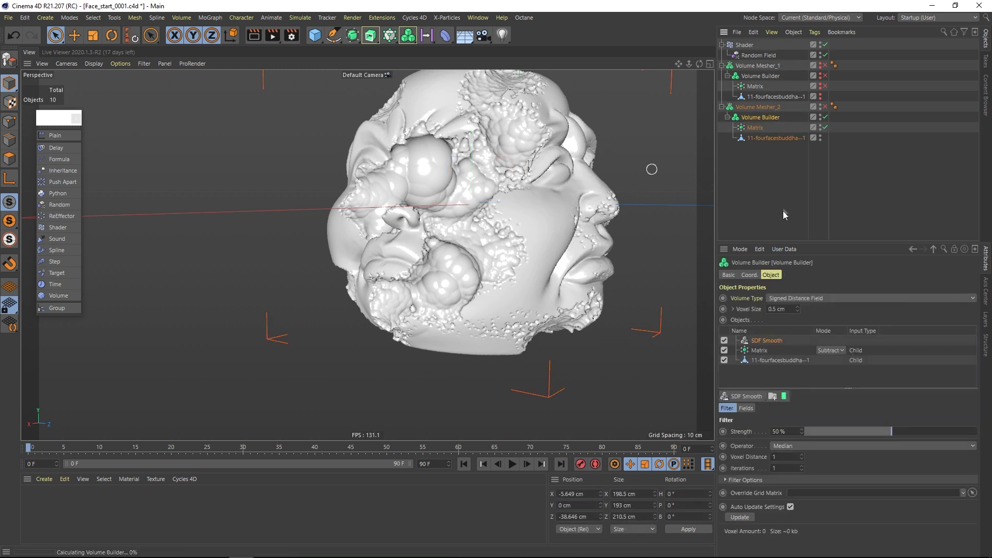
left_click(729, 276)
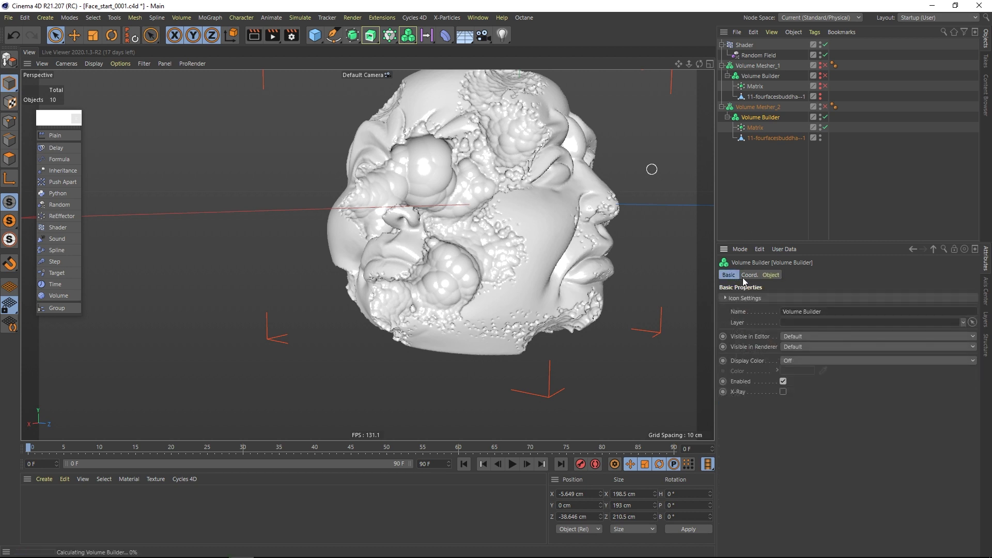
left_click(796, 361)
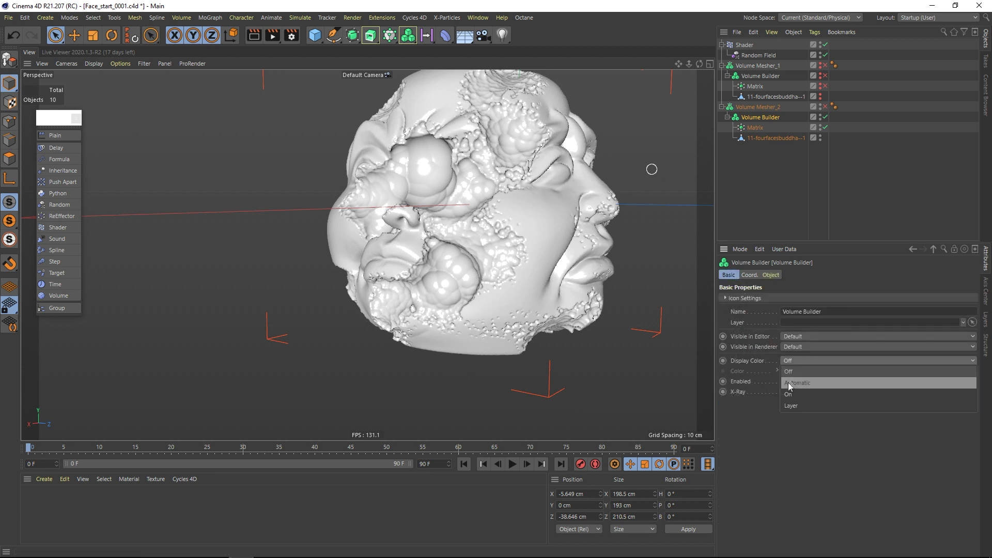
left_click(793, 395)
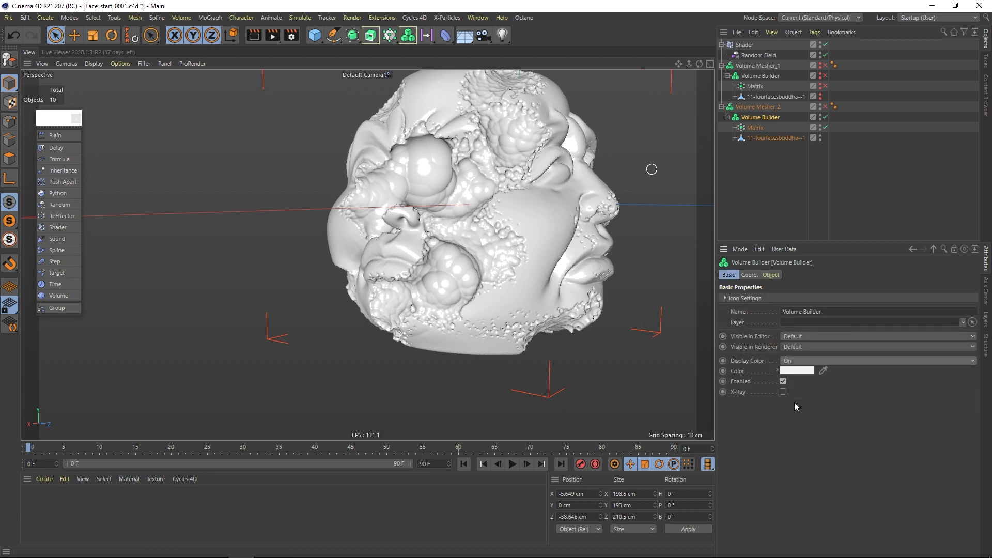
left_click(794, 371)
left_click_drag(792, 370, 876, 380)
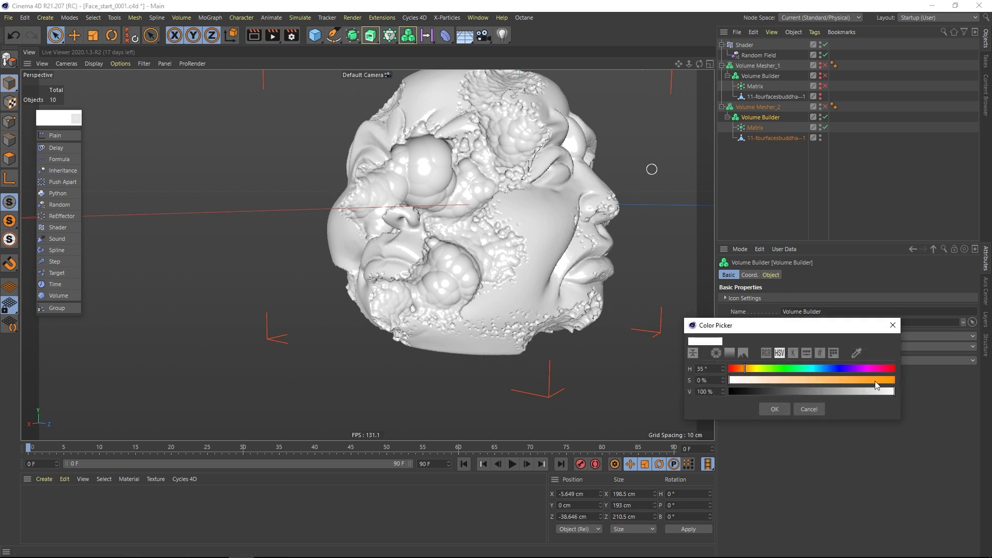
left_click(775, 410)
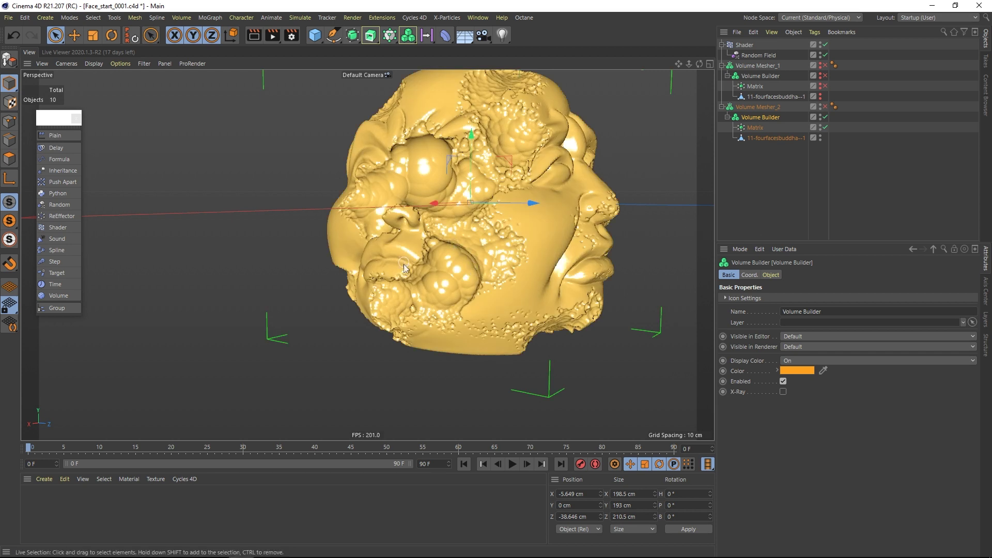
- Rename Volume Mesher_2 as Volume Mesher_2_substract and disable its Volume Builder
left_click(722, 107)
double_click(770, 107)
left_click(793, 109)
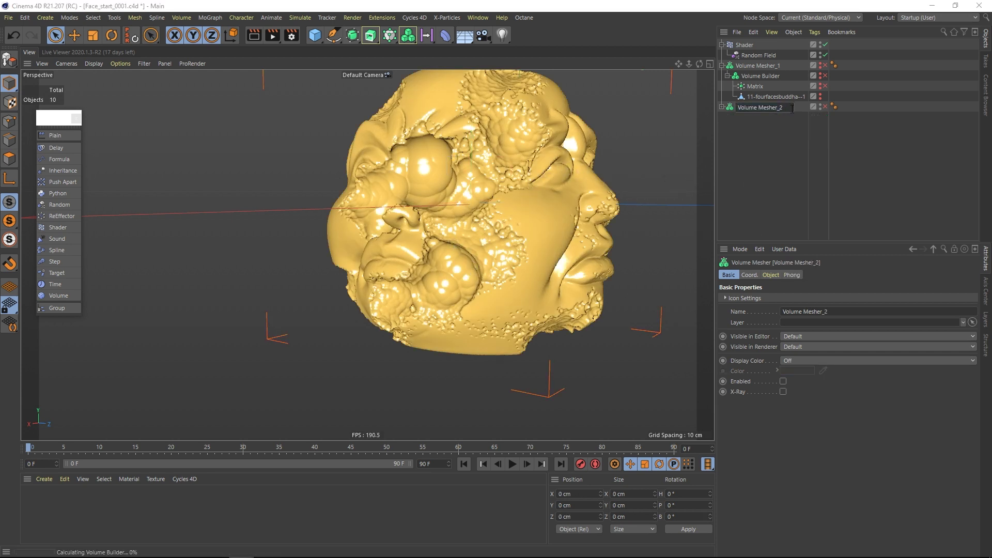
type("_s")
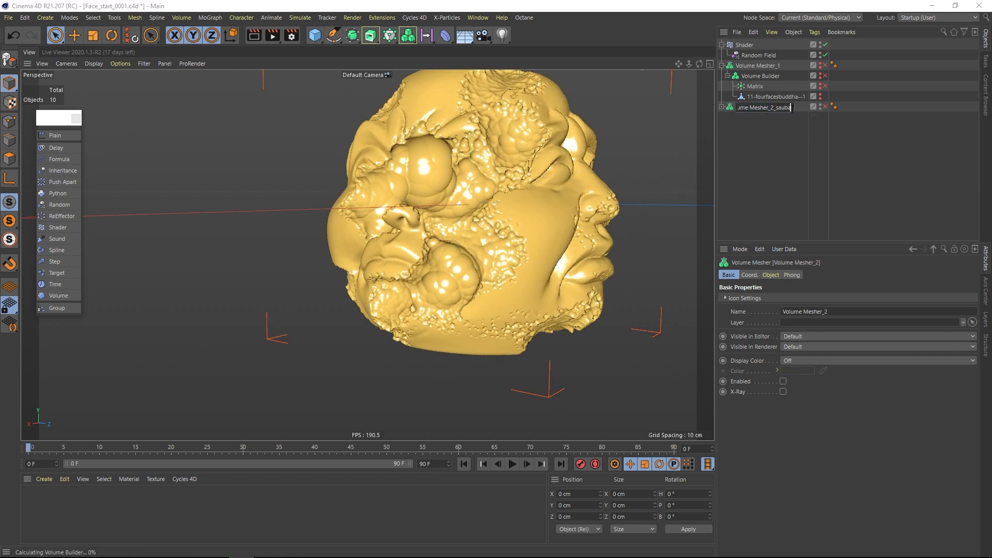
type("u")
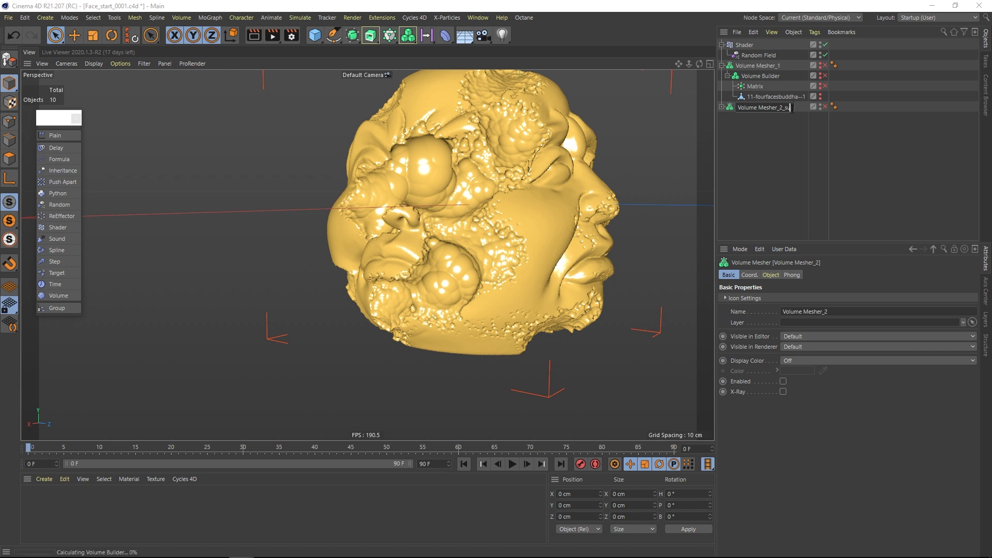
type("bstract")
left_click(770, 141)
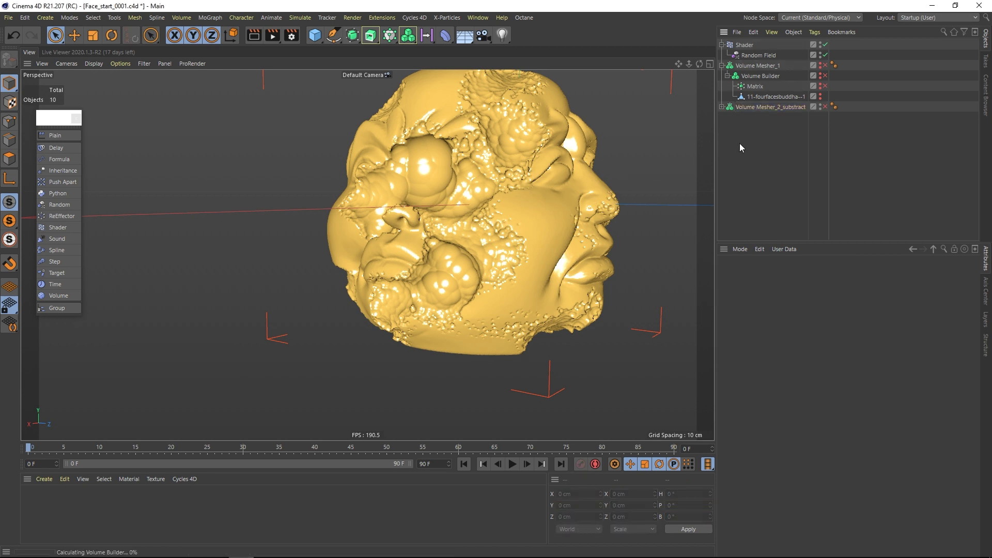
left_click(766, 108)
left_click(722, 107)
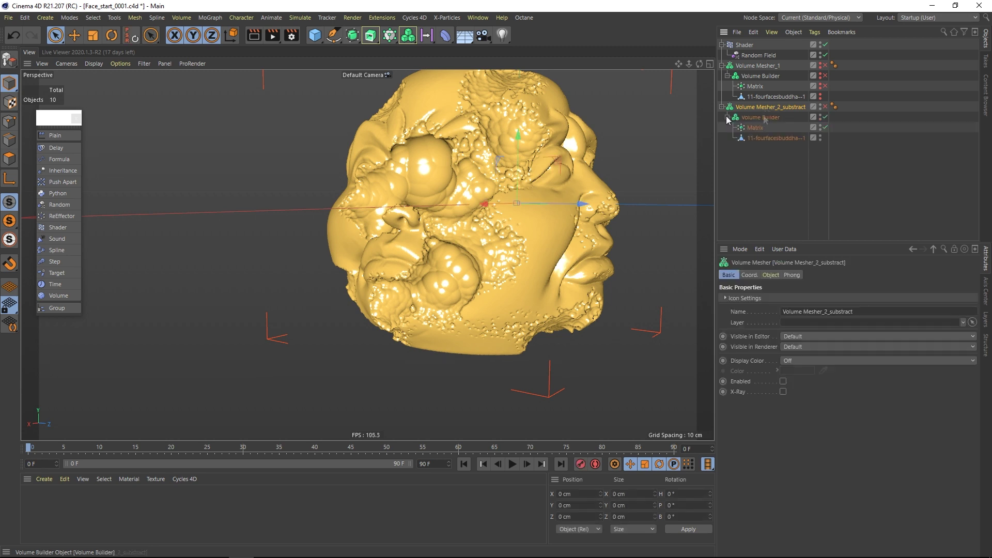
left_click(826, 118)
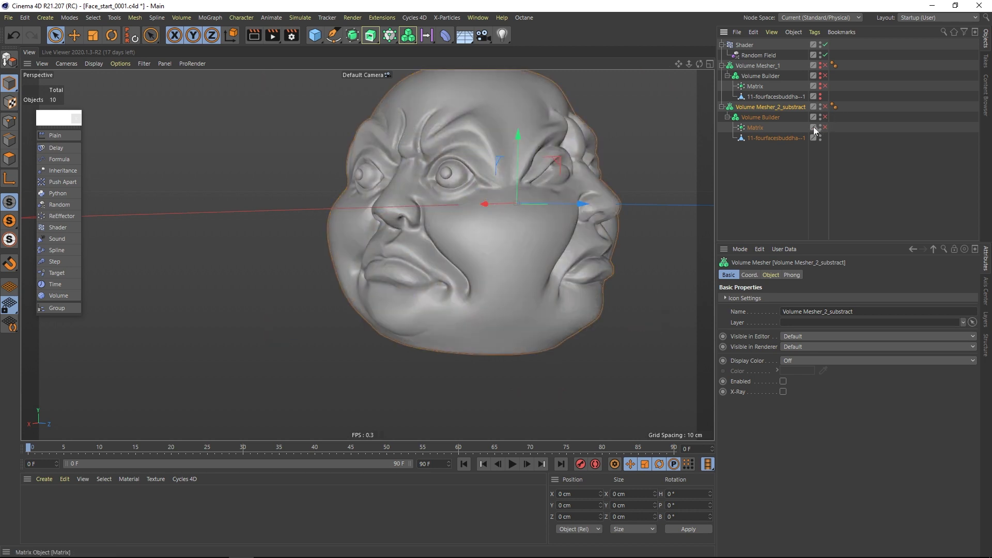
- Duplicate Volume Mesher_2_substract with its children and name the copy Volume Mesher_3_onlyspheres
left_click(721, 107)
left_click(743, 148)
left_click_drag(769, 114, 823, 120, "ctrl")
double_click(769, 119)
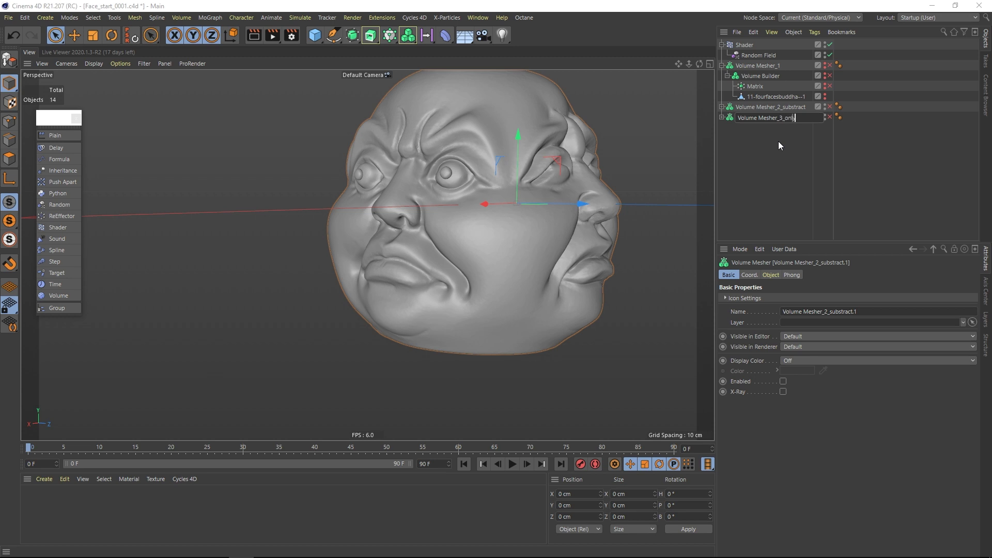
type("3_onlyspheres")
key("Return")
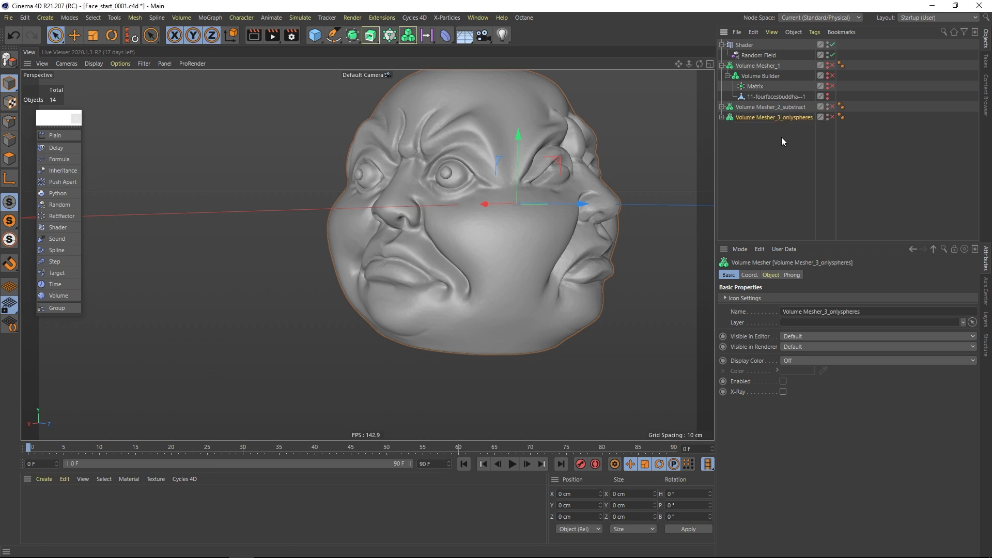
- Change the display color of the Volume Builder in Volume Mesher_3_onlyspheres to blue
left_click(762, 143)
left_click(730, 118)
left_click(721, 117)
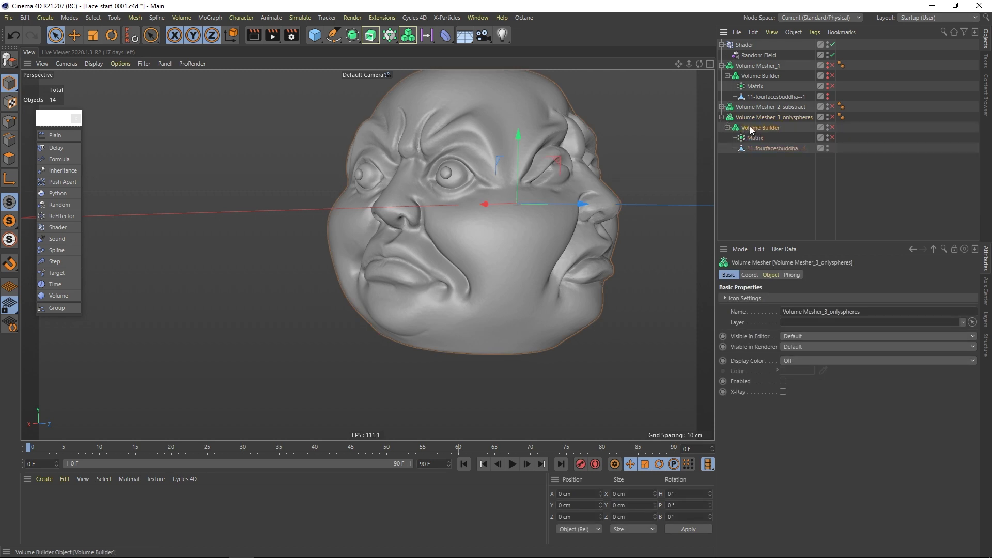
left_click(755, 128)
left_click(790, 369)
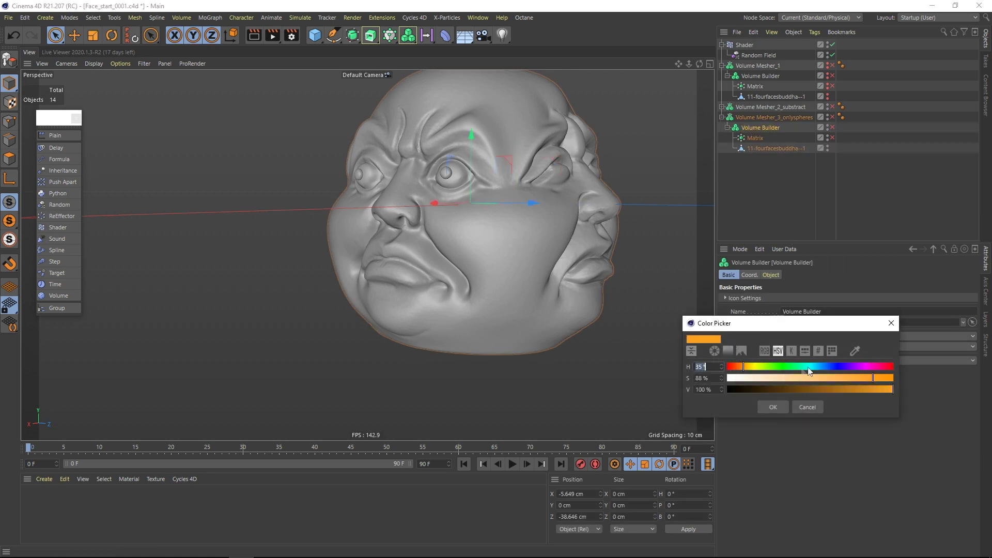
left_click_drag(807, 368, 825, 369)
left_click(773, 407)
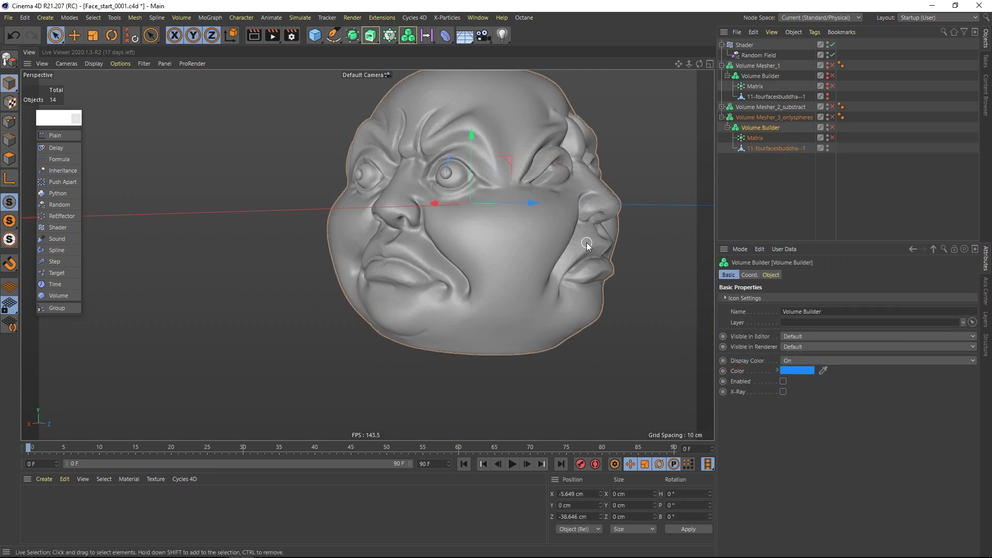
left_click(788, 182)
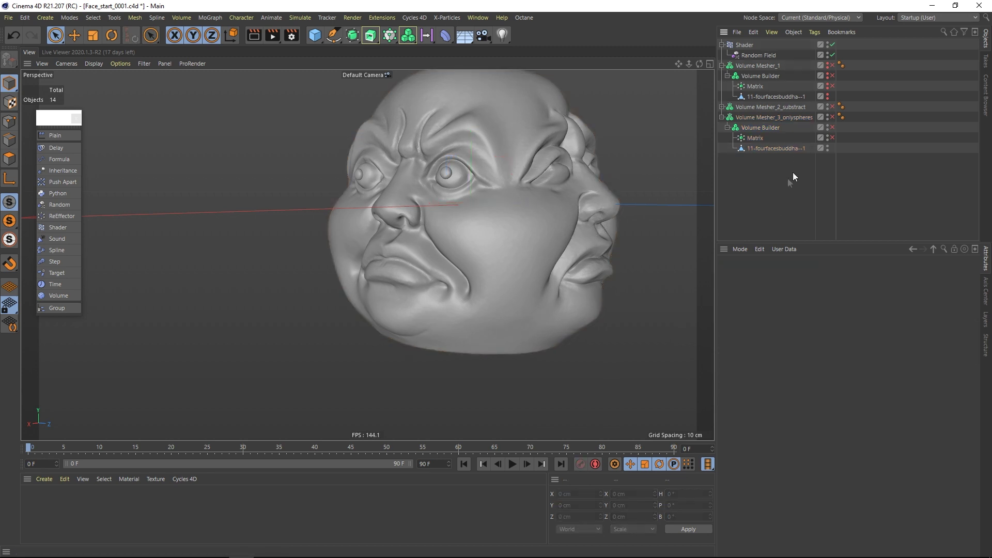
- Move the head mesh out of Volume Mesher_3_onlyspheres's Volume Builder, placing it above the builder so only the Matrix remains inside
left_click(773, 127)
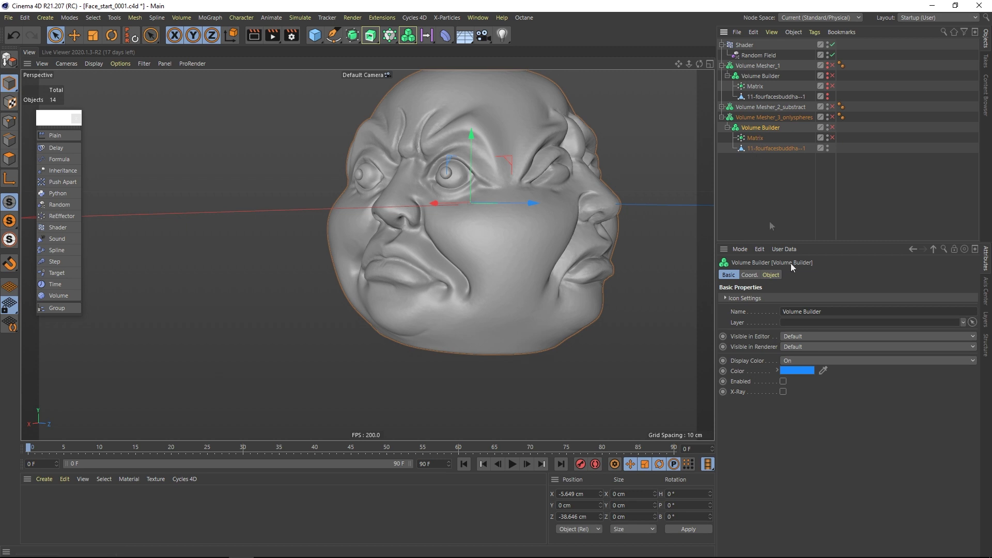
left_click(769, 275)
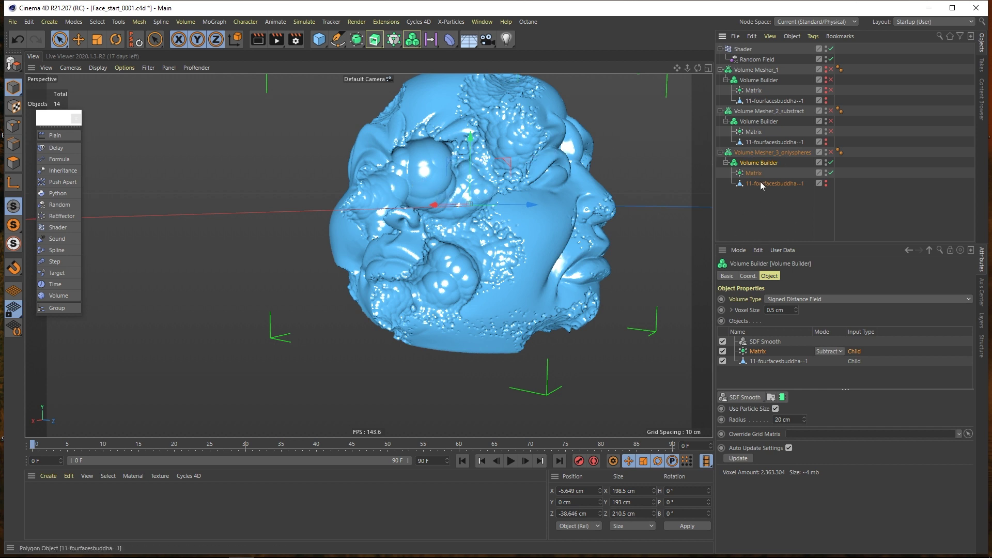
left_click_drag(768, 184, 769, 159)
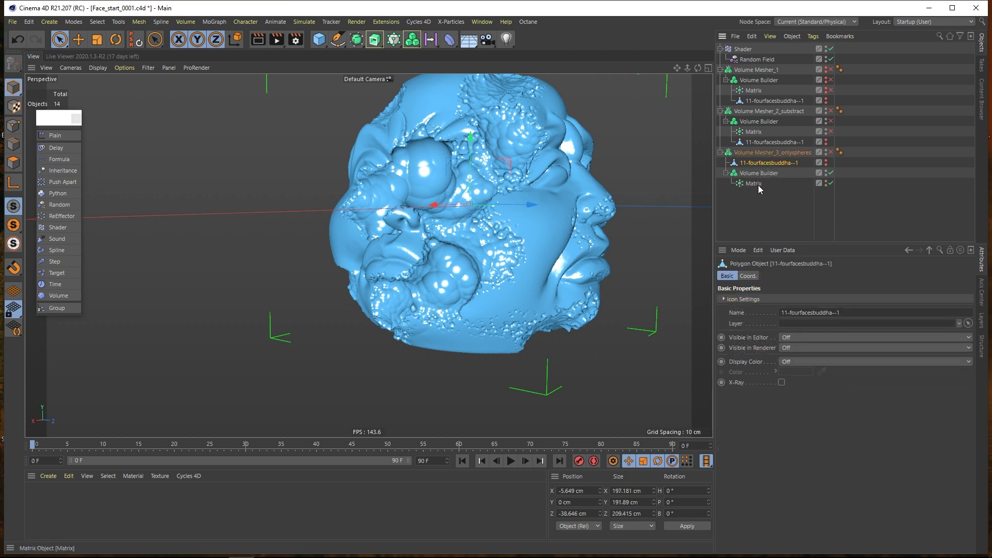
- Compare the spheres with SDF Smooth off and on, keep it enabled, and set the Matrix radius to 15 cm in this Volume Builder
left_click(761, 177)
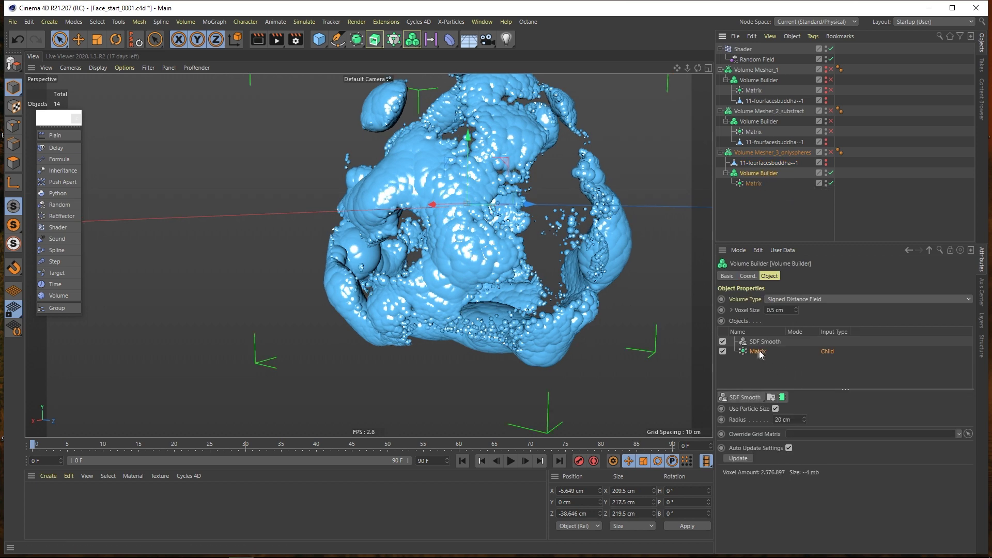
left_click(723, 341)
left_click(723, 341)
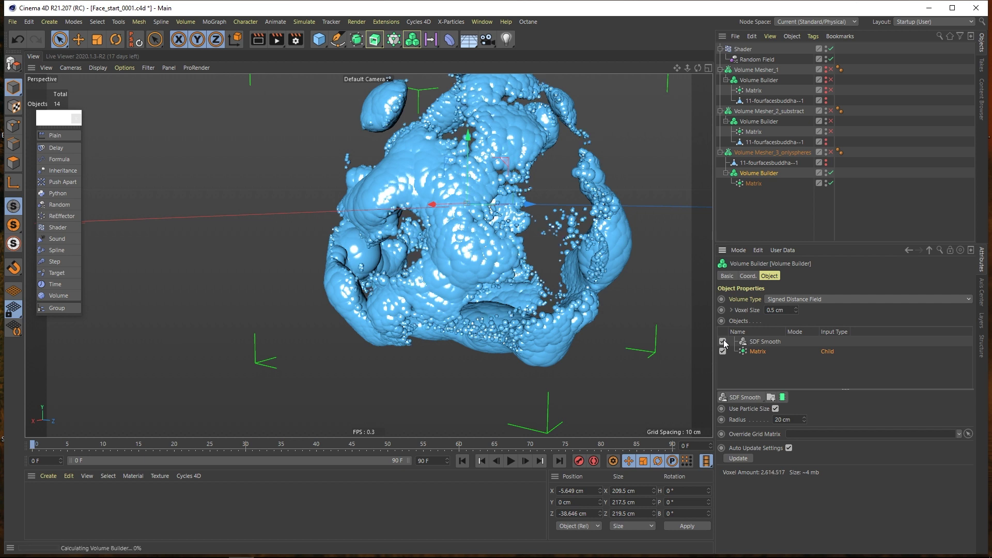
double_click(783, 420)
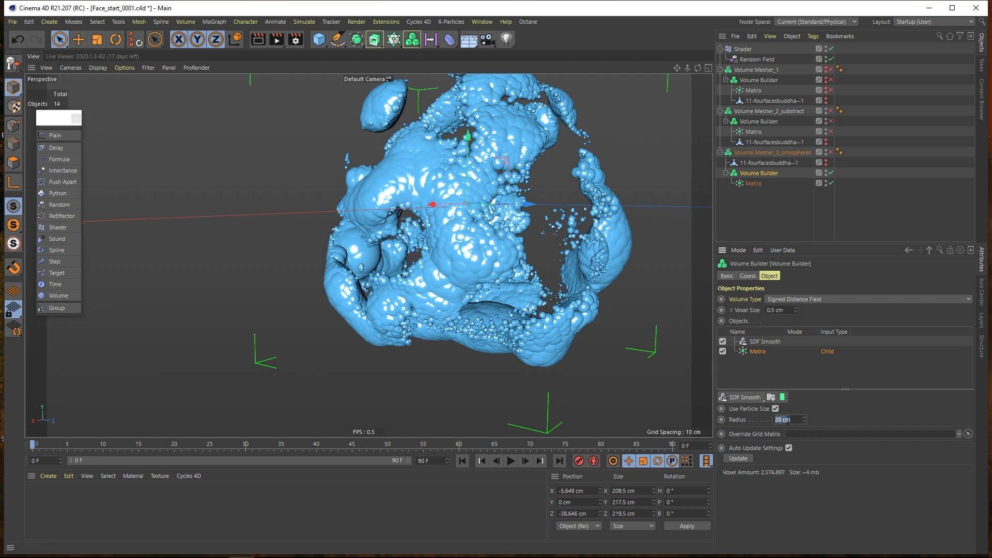
type("15")
key("Return")
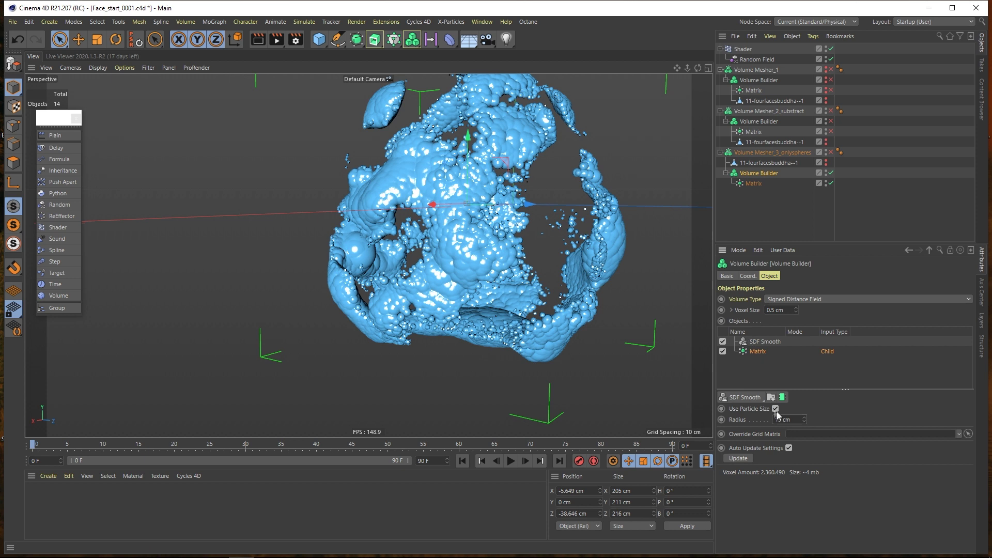
- Re-enable the head mesh's visibility and the Volume Builder in Volume Mesher_2_substract, and compare the head without and with the blue spheres
left_click(826, 144)
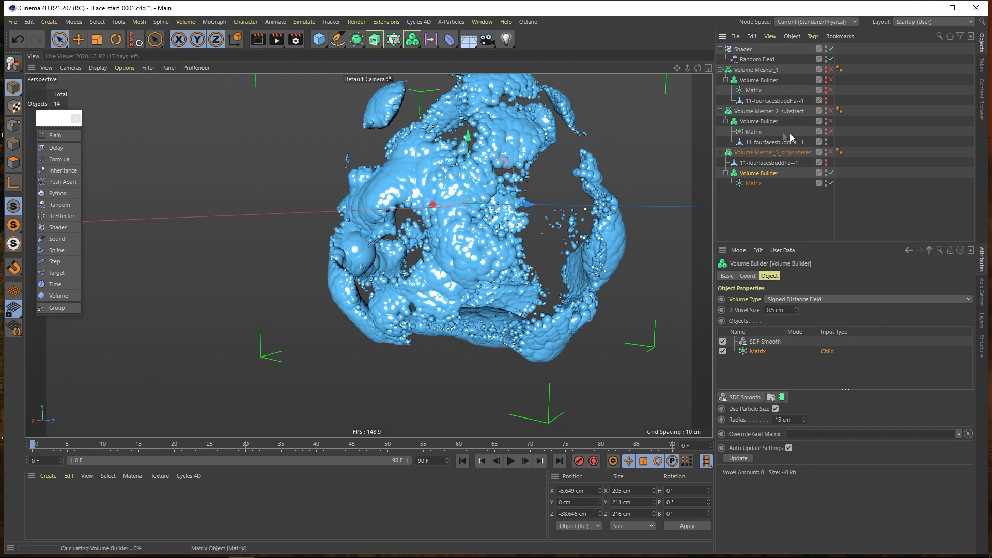
left_click(831, 120)
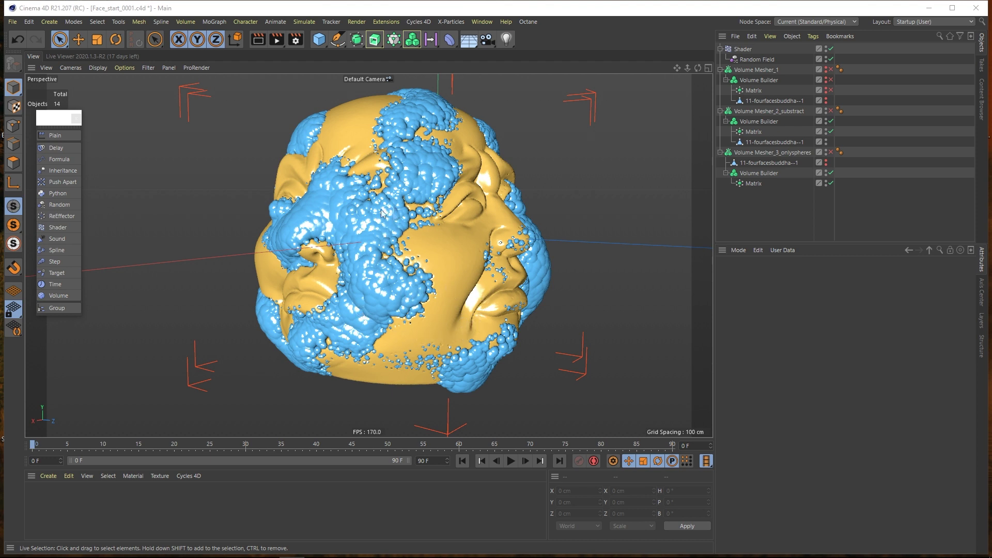
left_click(832, 172)
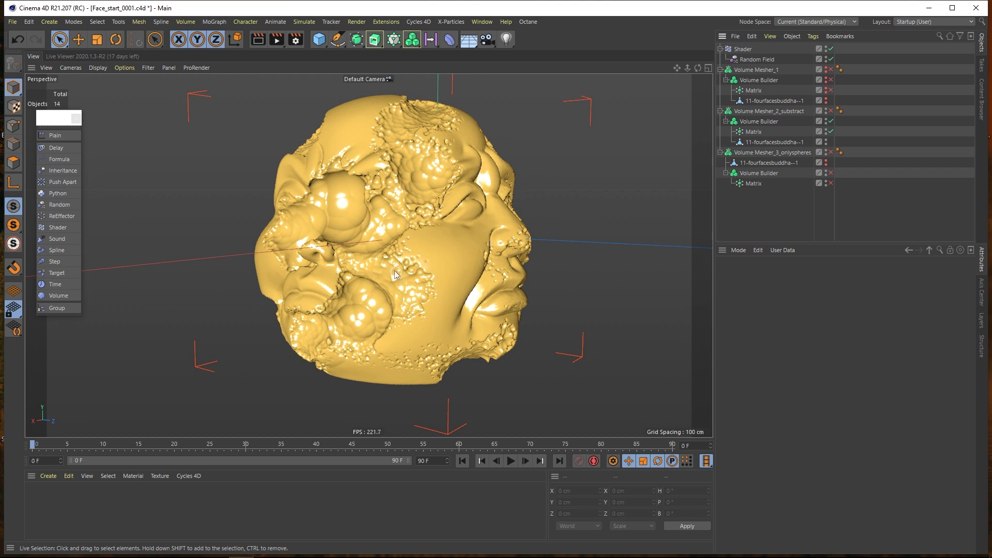
left_click(832, 172)
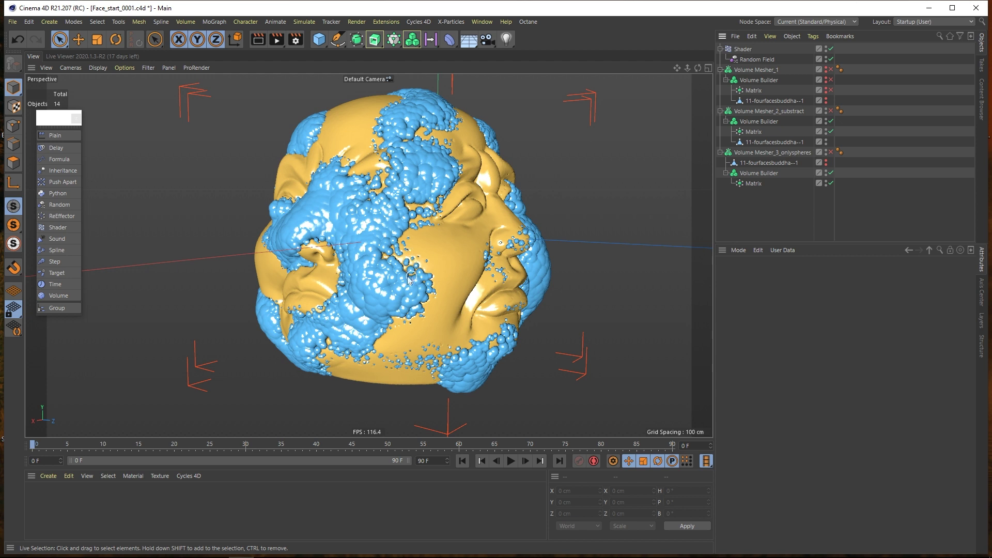
- Set the Matrix radius to 12 cm in the Volume Builder of Volume Mesher_3_onlyspheres
left_click(764, 174)
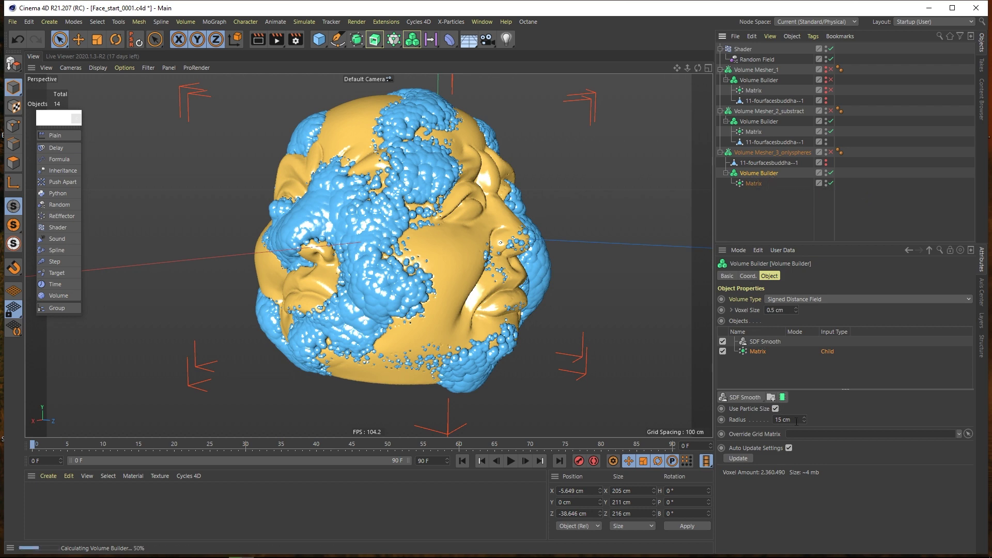
left_click(773, 420)
type("12")
key("Return")
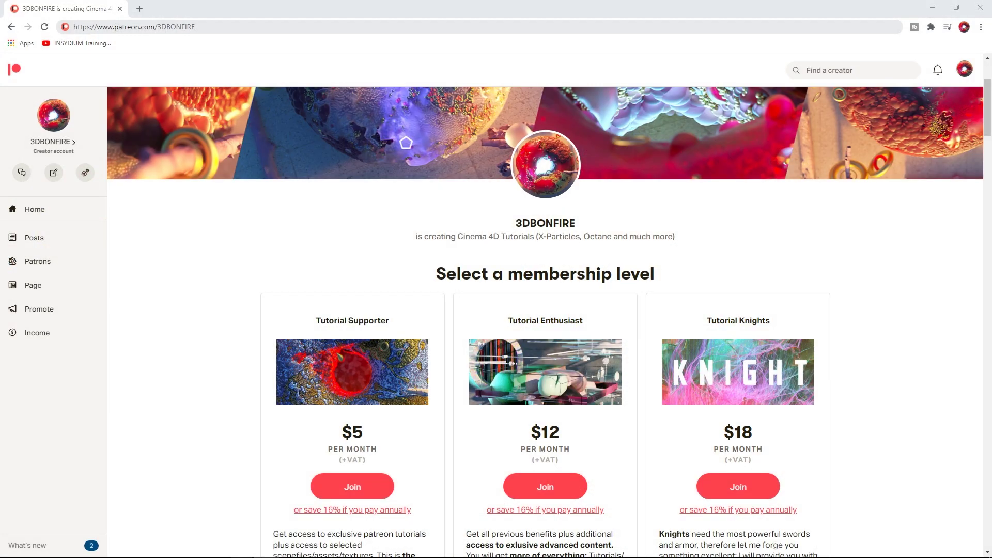
- Switch to the browser and look over the address and membership levels of the 3DBONFIRE Patreon page
left_click_drag(114, 26, 197, 25)
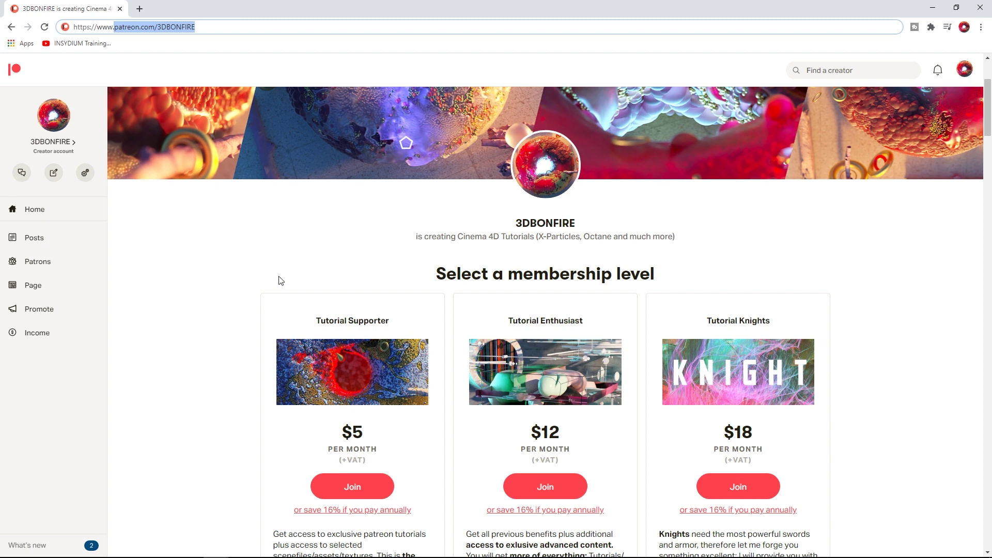
scroll(278, 279, "down", 3)
scroll(278, 279, "up", 2)
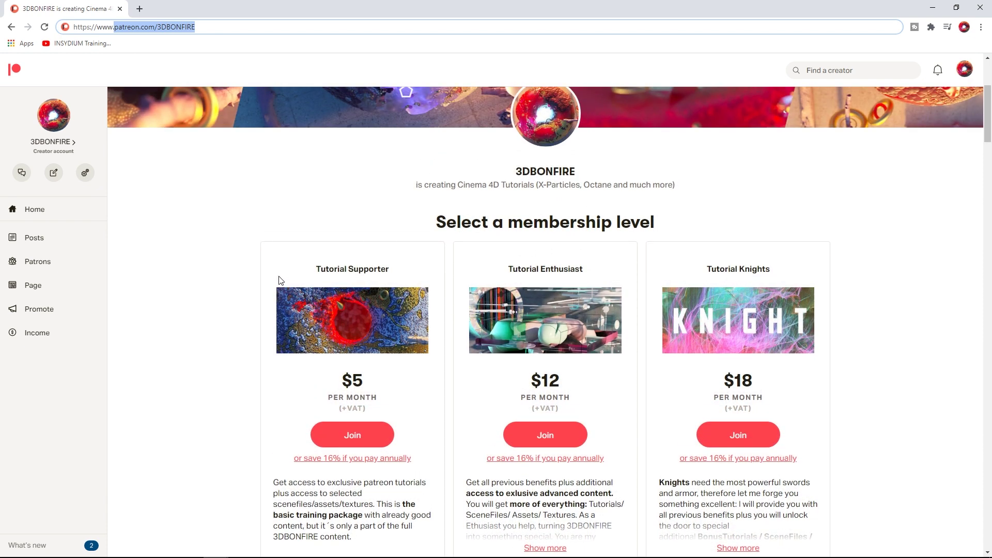